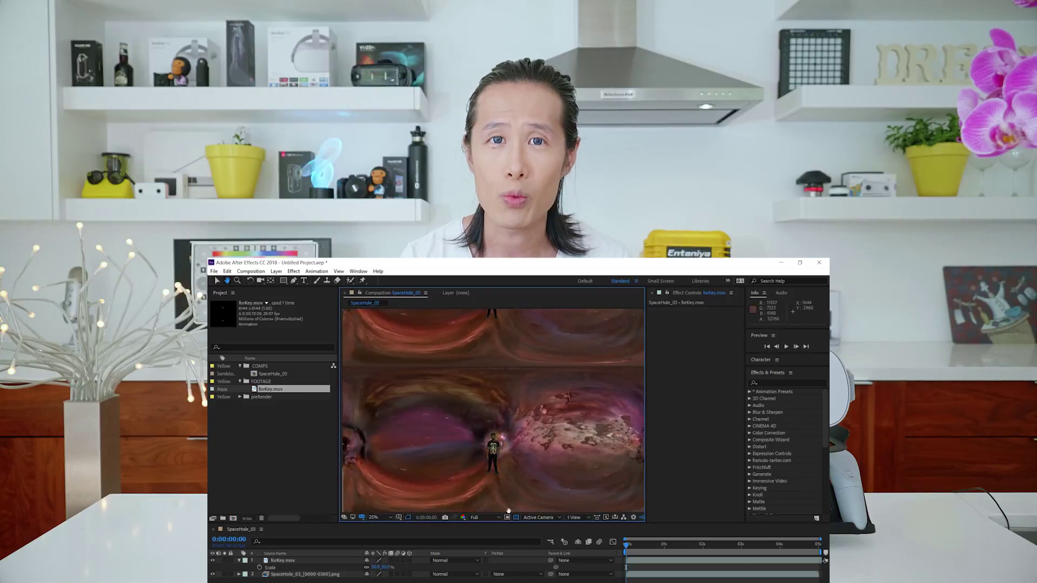
- Apply VR Plane to Sphere to pre_Platform with the Stereoscopic - Over/Under frame layout
drag(707, 444, 707, 442)
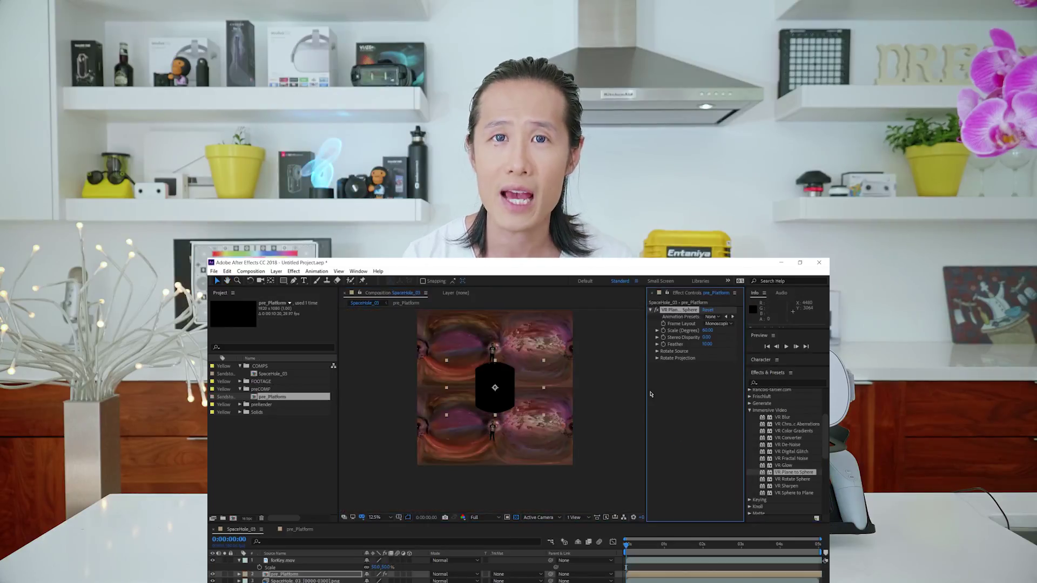
click(705, 323)
click(696, 344)
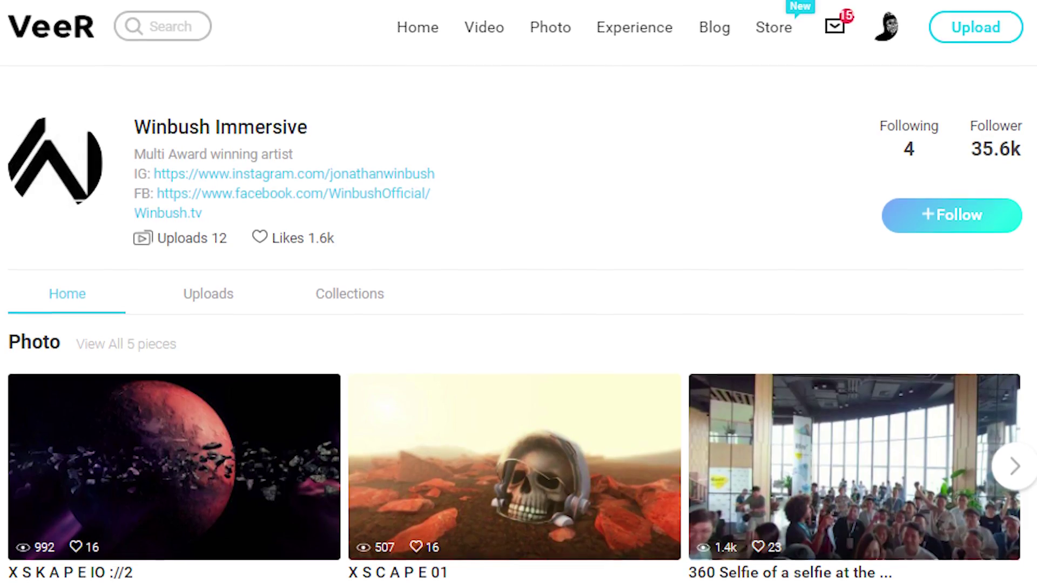
- Scroll the VeeR creator profile down to reveal the Video row
scroll(519, 292, down, 3)
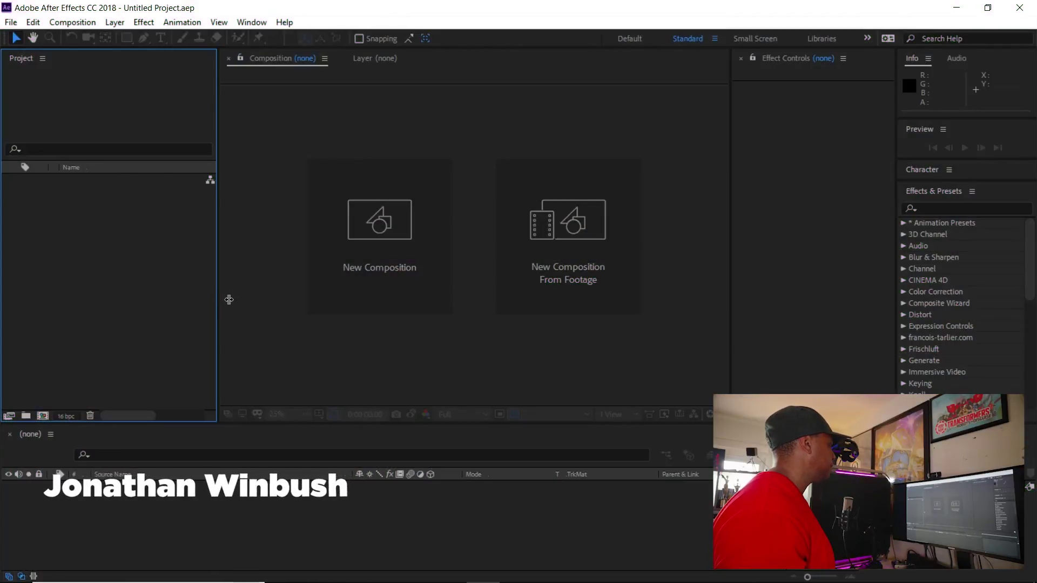
- Import SpaceHole_03_0000 with PNG Sequence checked as one footage item
drag(217, 298, 256, 298)
click(396, 232)
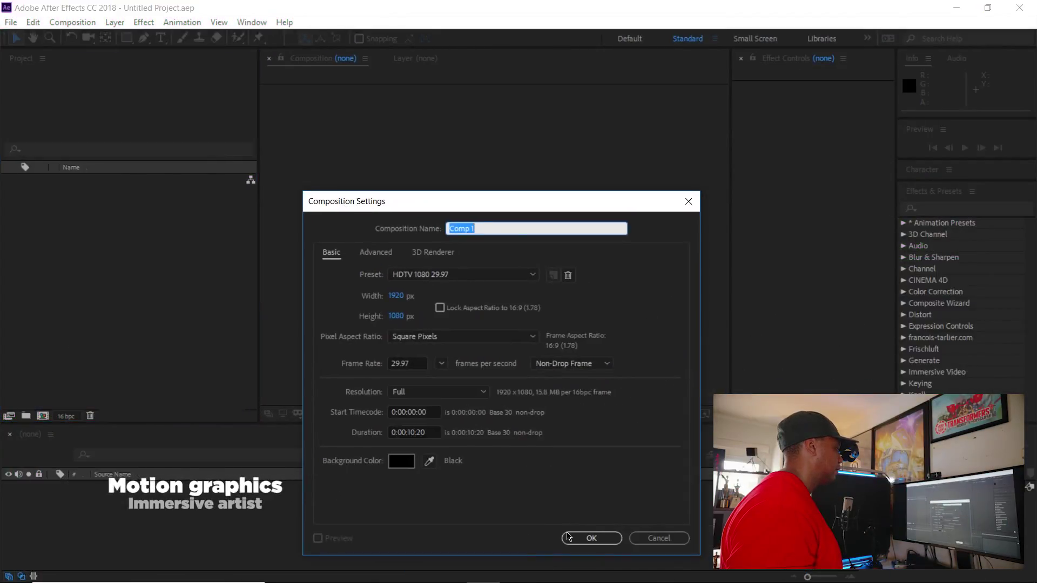
right_click(96, 299)
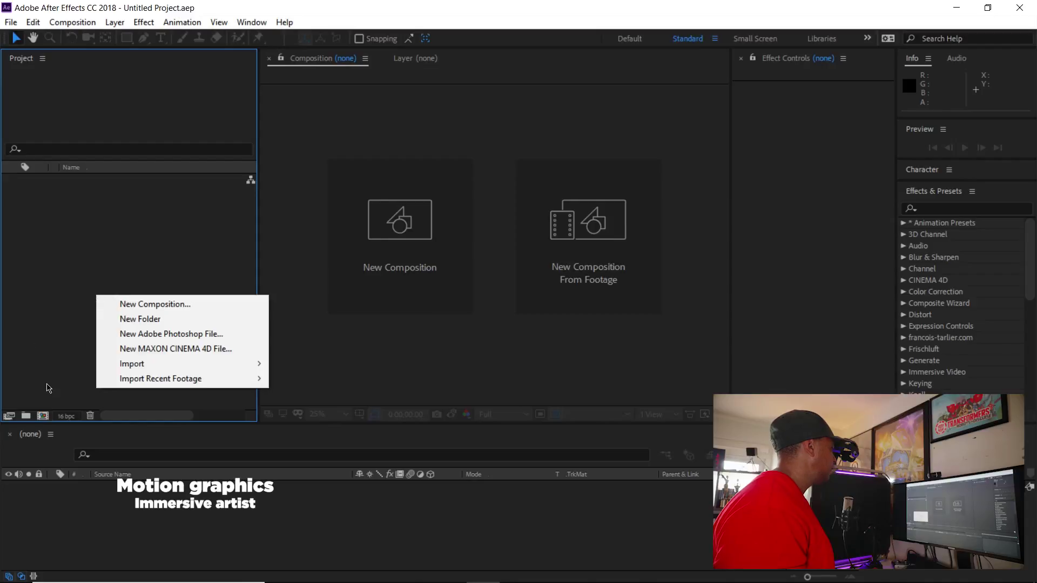
mouse_move(142, 366)
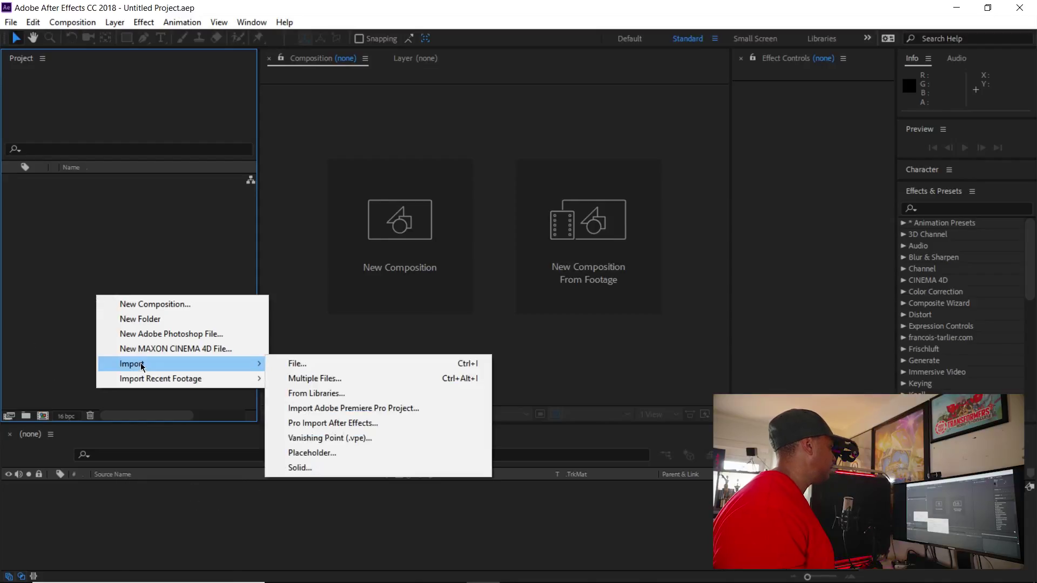
click(294, 366)
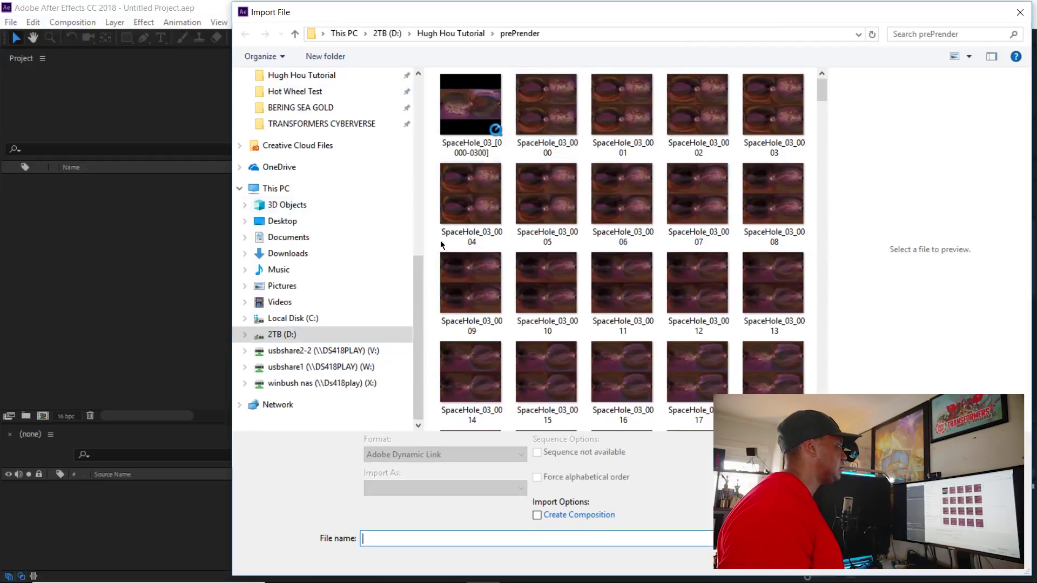
click(562, 115)
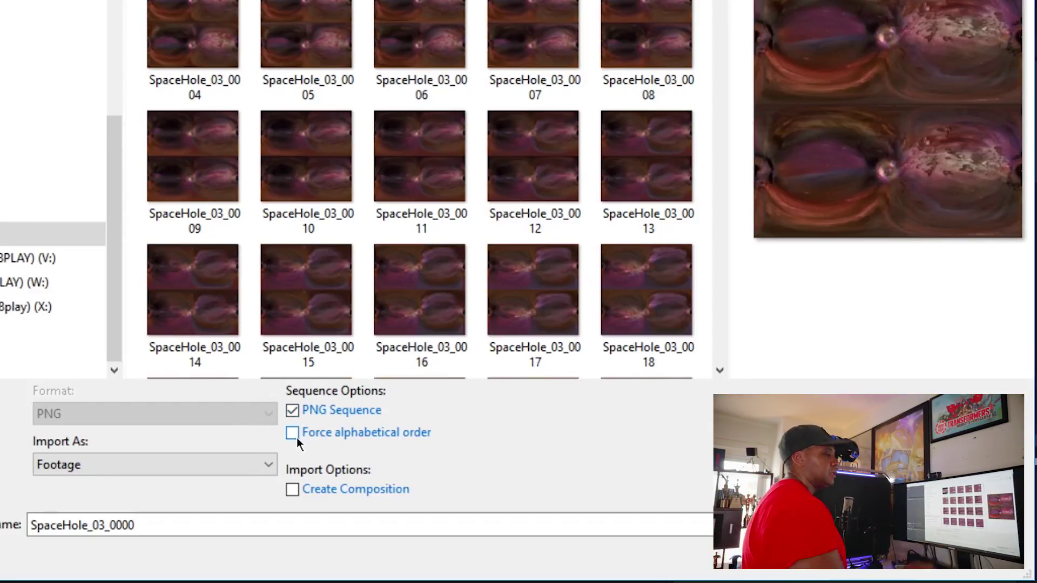
click(840, 575)
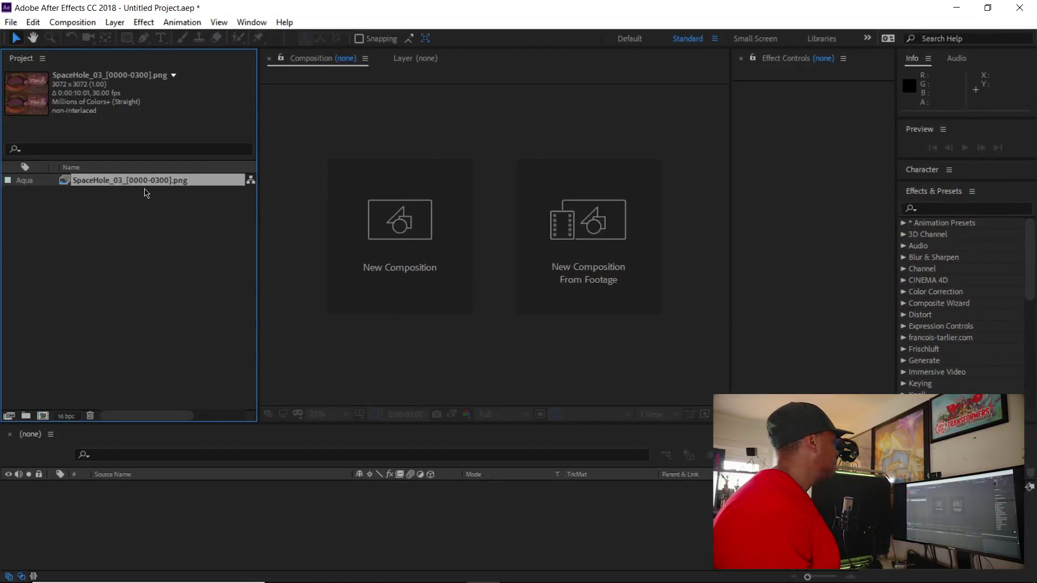
right_click(150, 181)
- Set the SpaceHole_03 footage's assumed frame rate to 60 in Interpret Footage
mouse_move(294, 278)
click(362, 278)
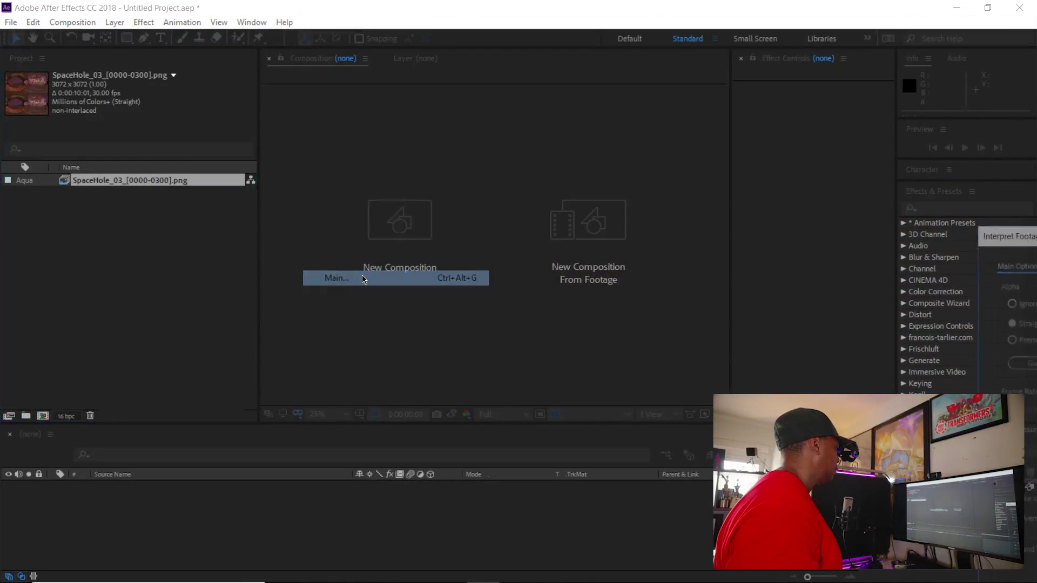
drag(1021, 241, 374, 67)
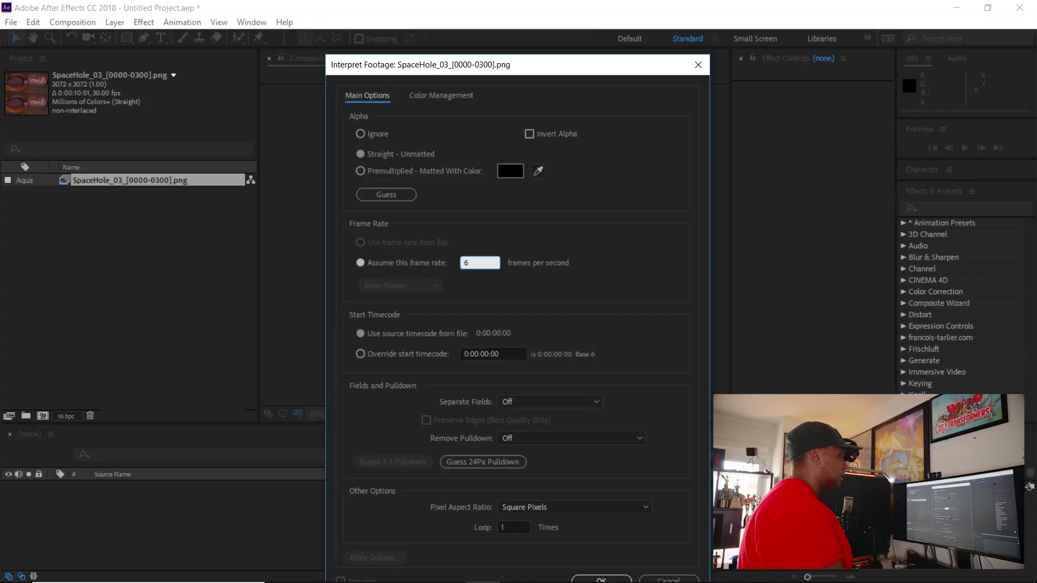
drag(462, 68, 464, 48)
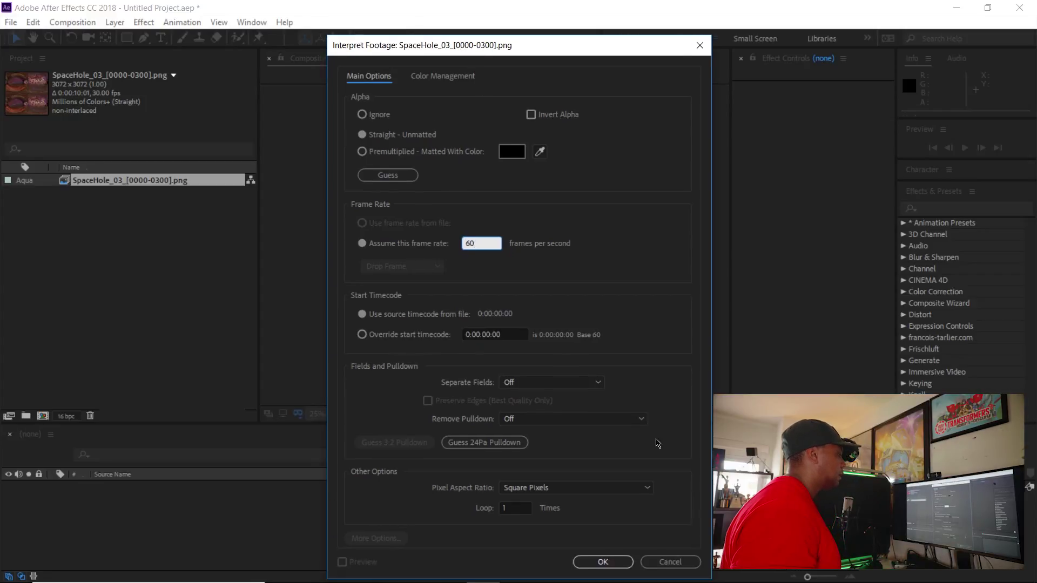
click(608, 562)
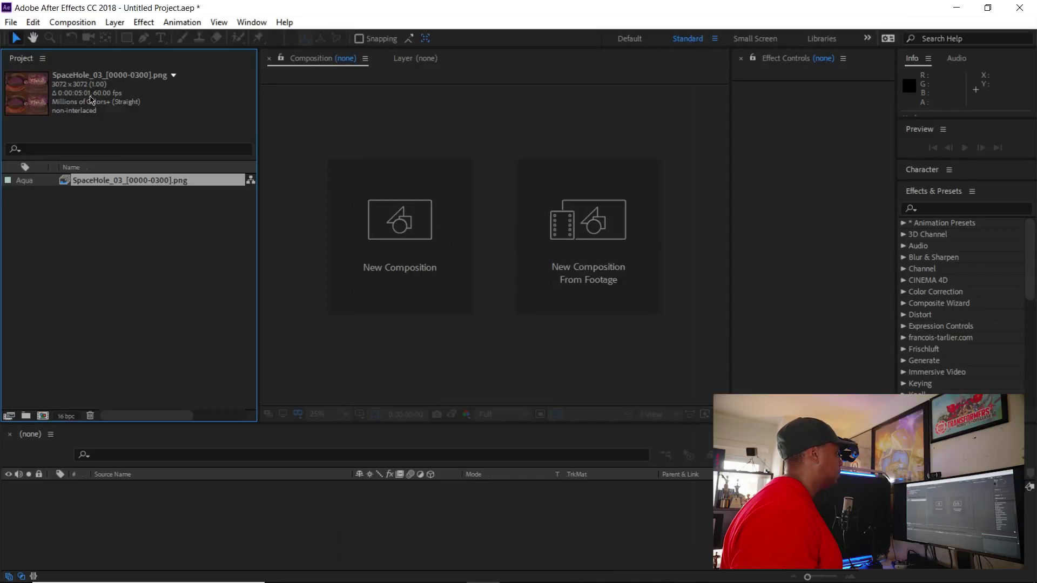
click(190, 300)
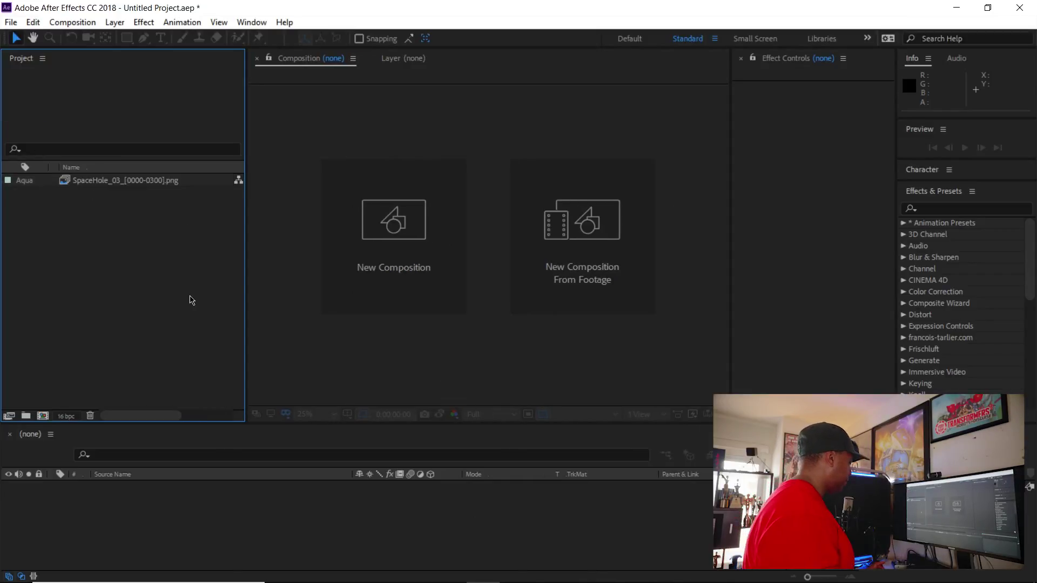
- Import forKey.mov from the FOOTAGE folder into the project
double_click(189, 300)
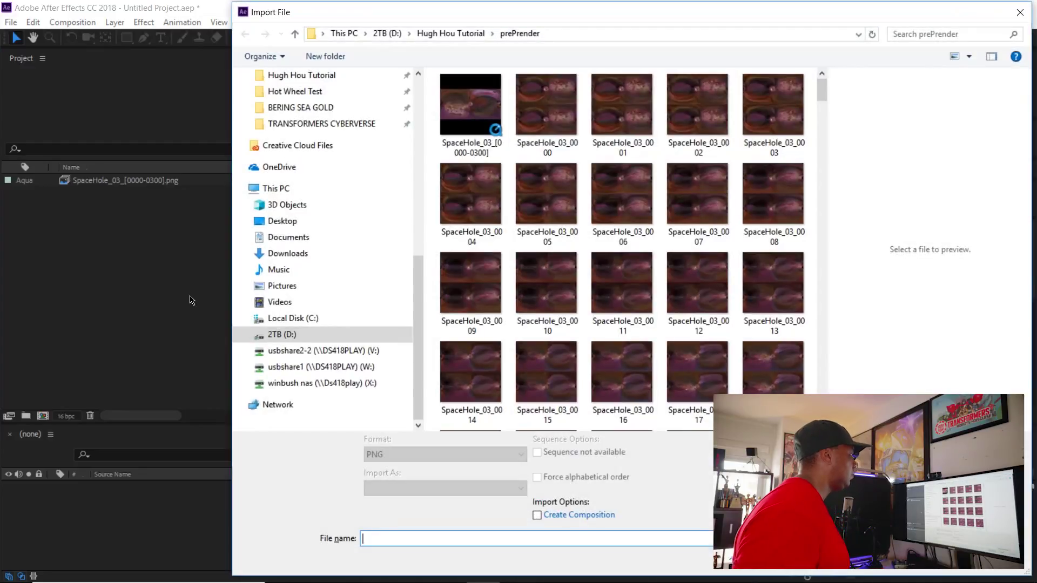
click(451, 34)
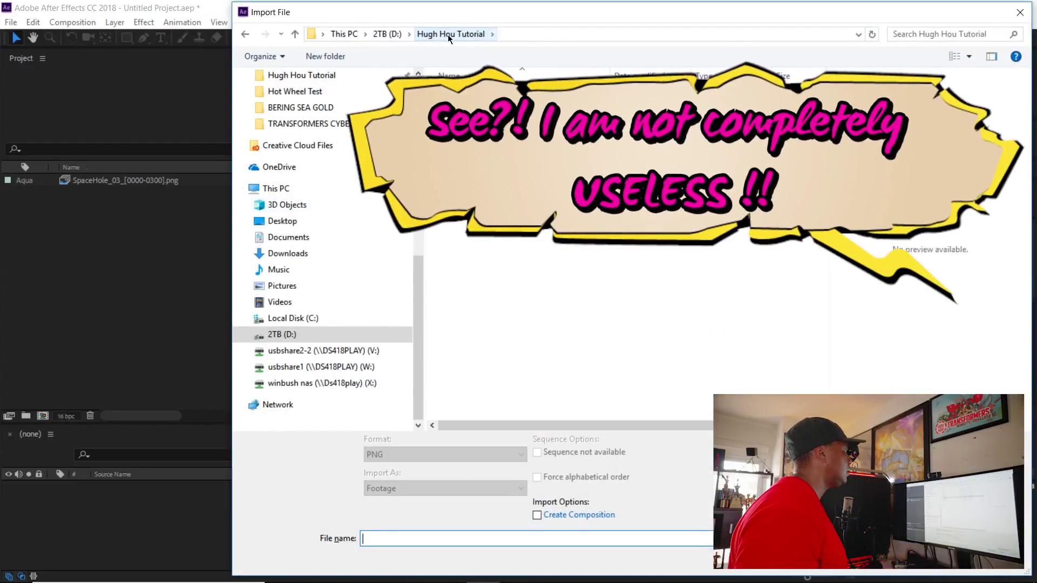
double_click(465, 90)
click(471, 111)
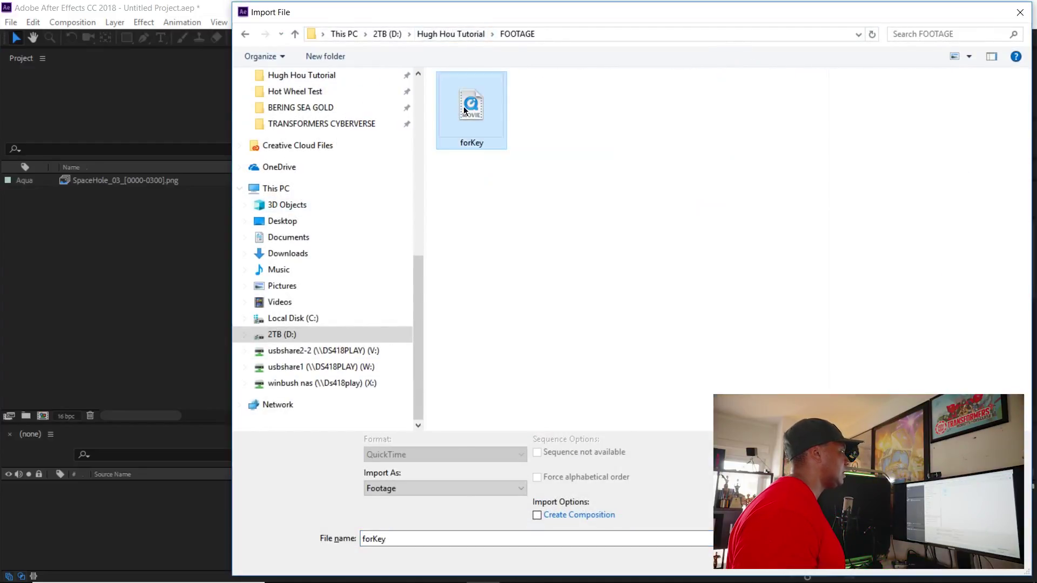
click(941, 566)
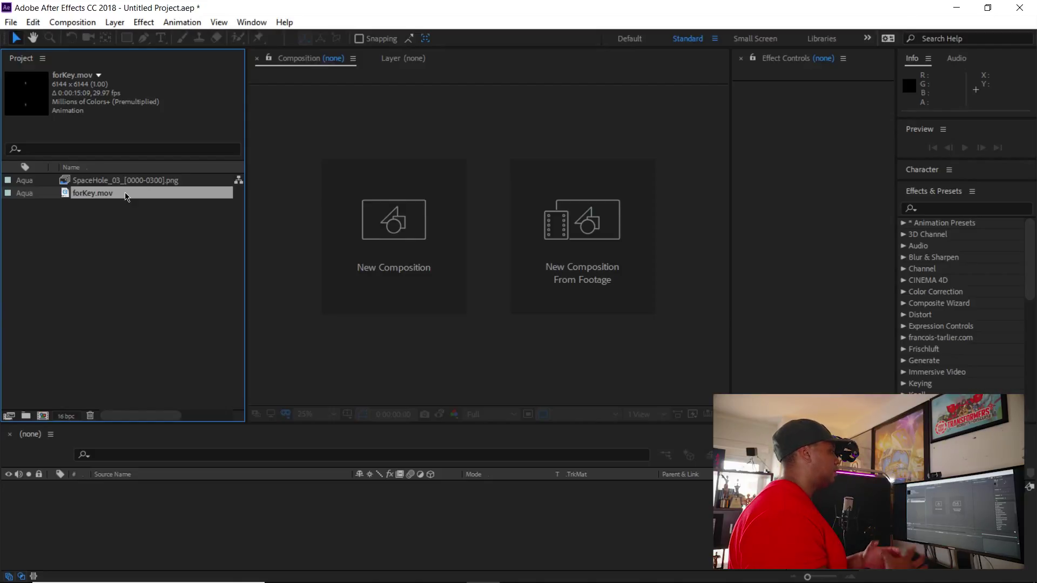
click(96, 186)
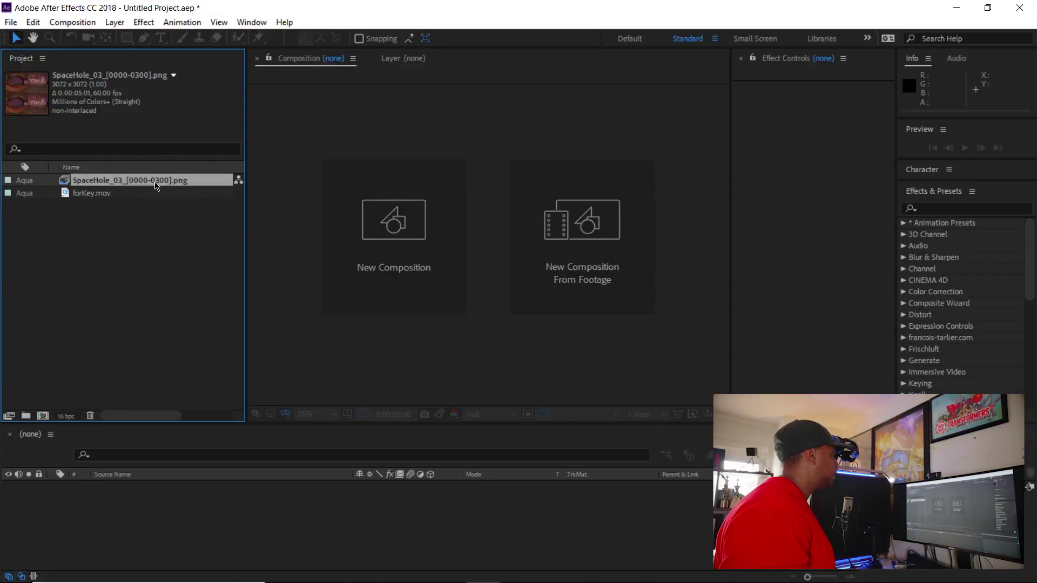
- Create the SpaceHole_03 comp from the PNG sequence and enlarge the viewer
drag(145, 192, 43, 419)
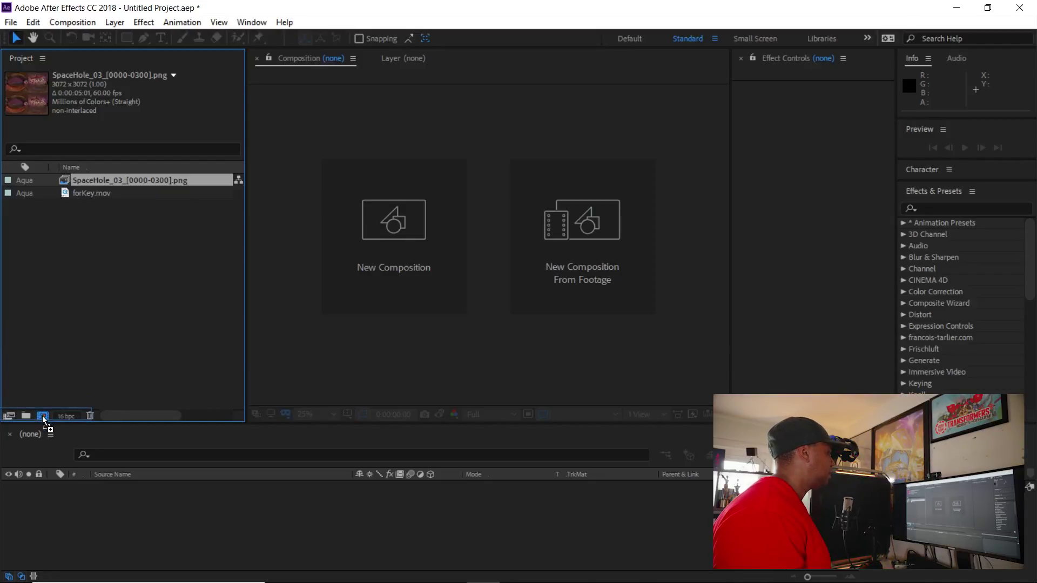
drag(44, 419, 43, 420)
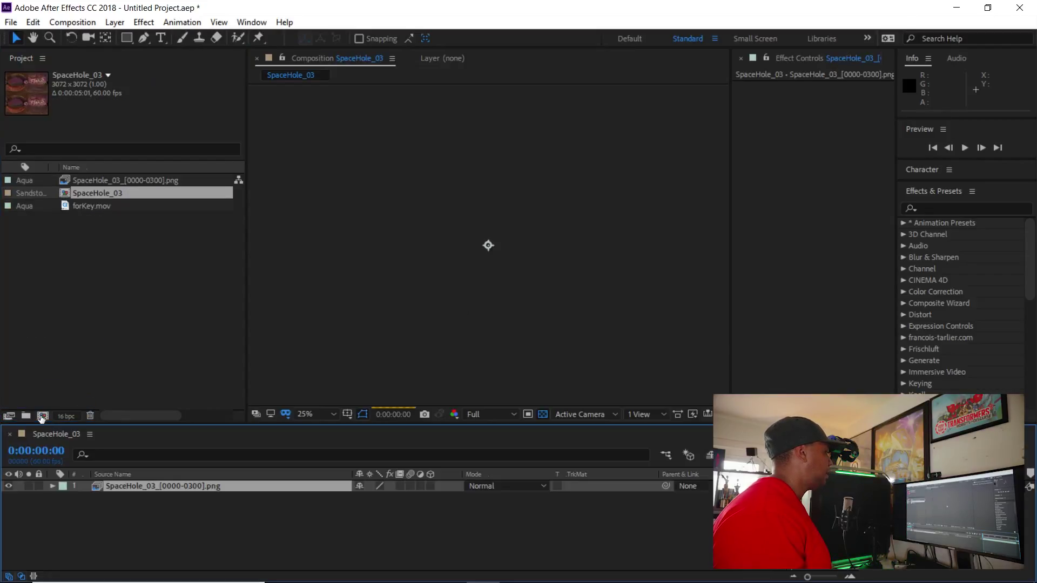
mouse_move(304, 571)
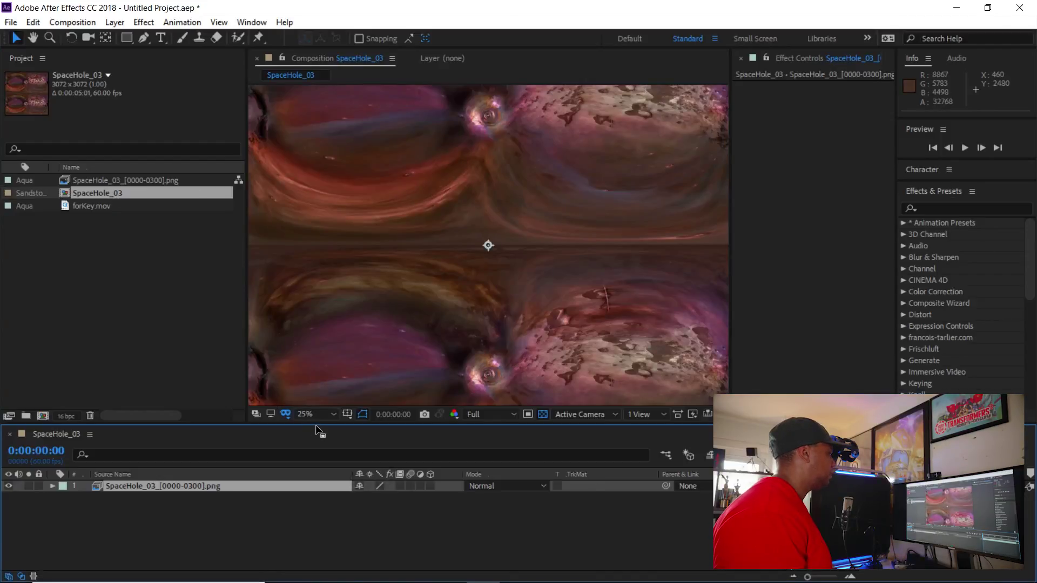
drag(319, 424, 318, 442)
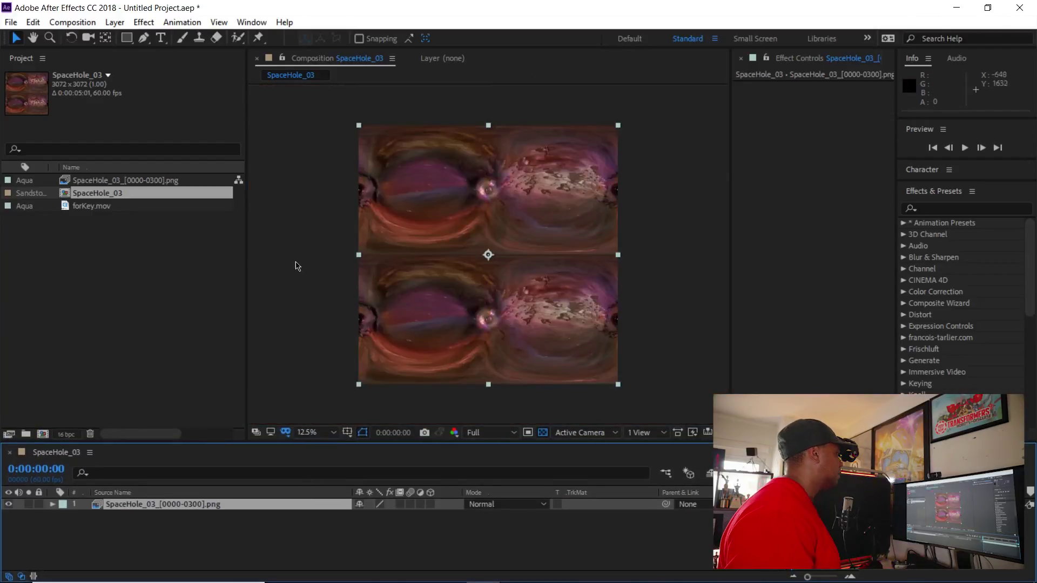
drag(246, 250, 218, 250)
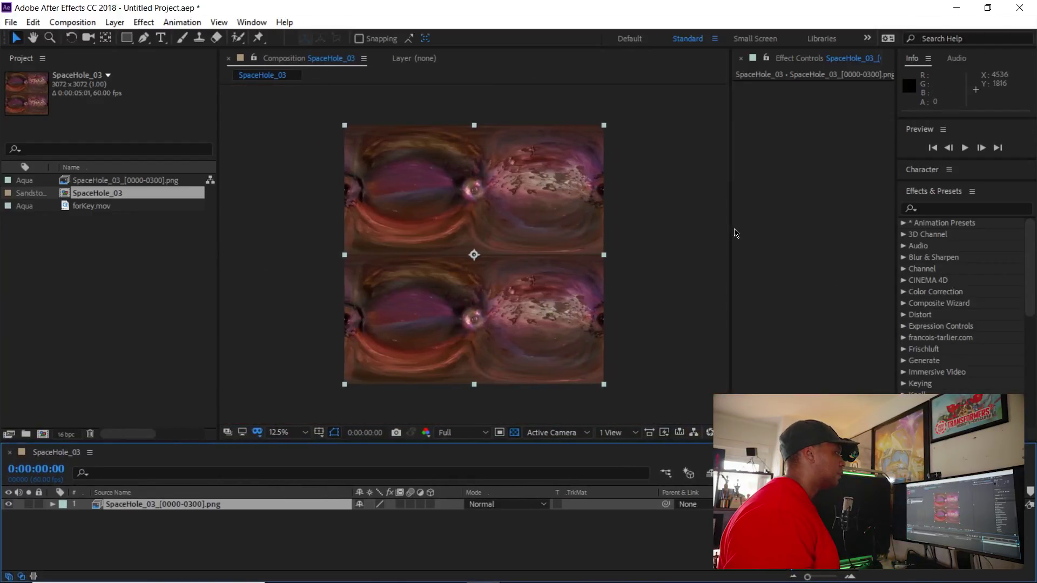
click(81, 208)
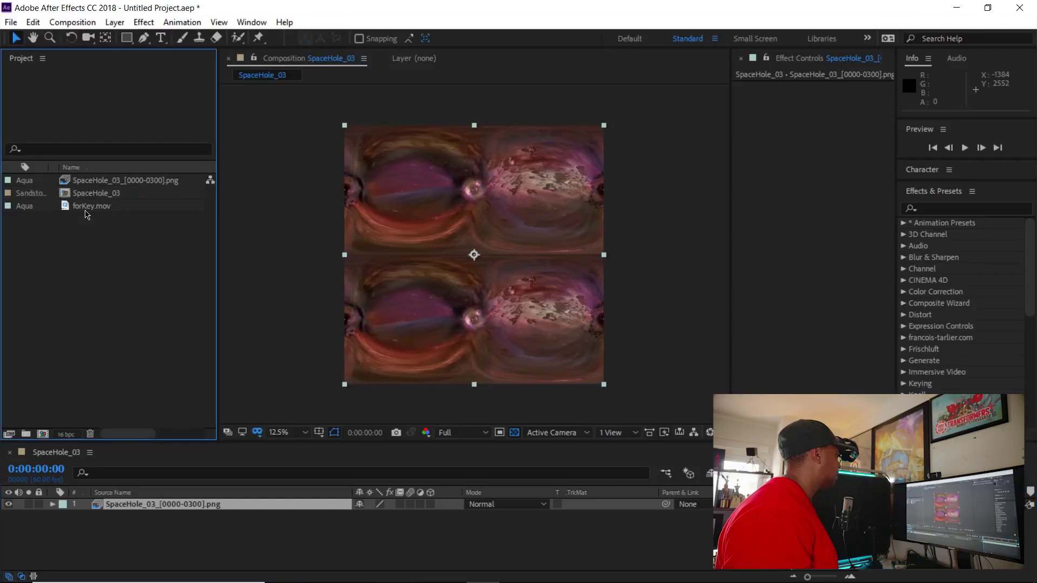
- Create a preRender folder and move the SpaceHole_03 image sequence into it
click(89, 276)
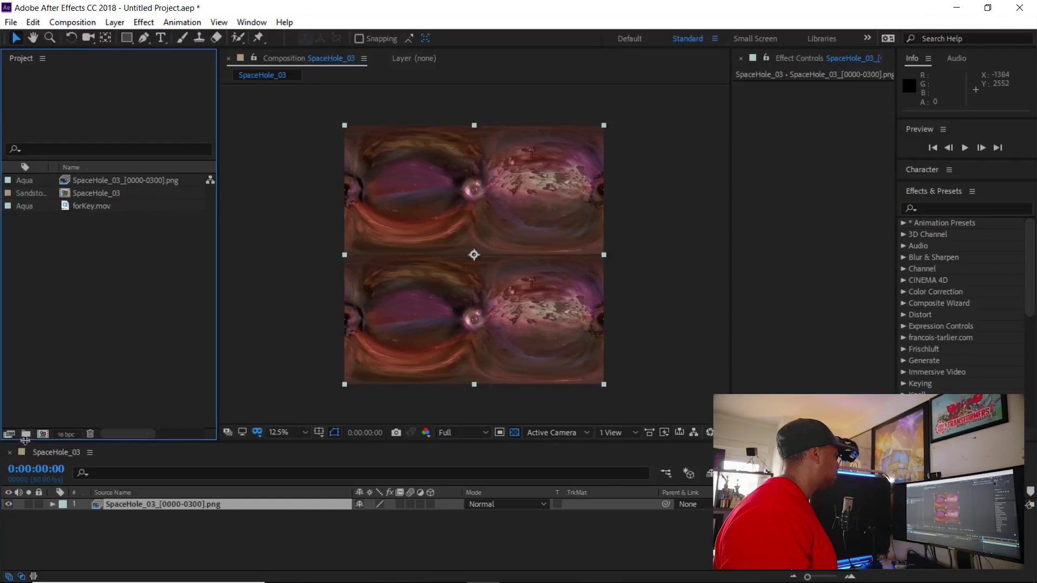
click(26, 435)
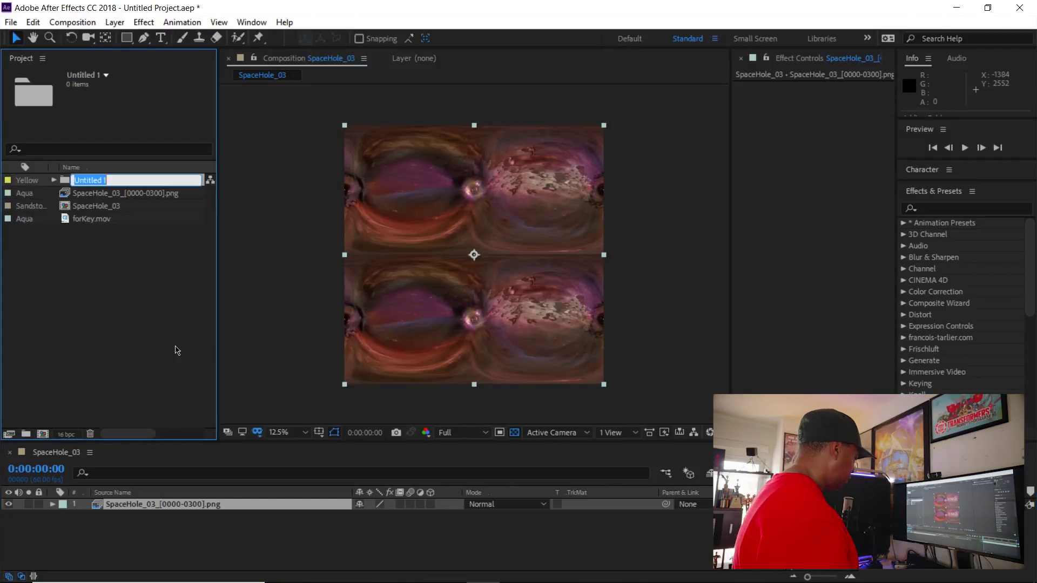
text(preR)
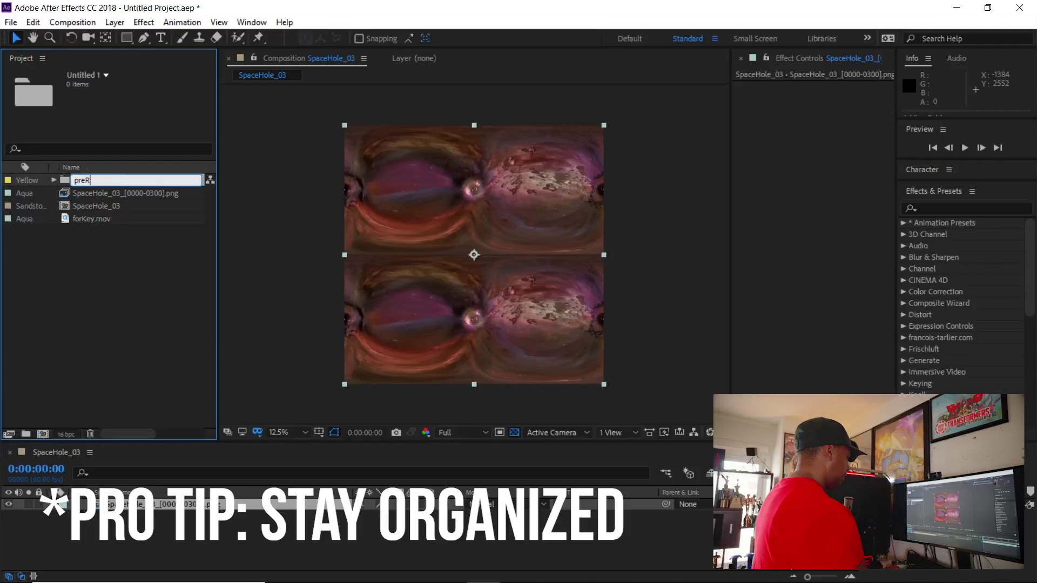
text(ender)
key(Return)
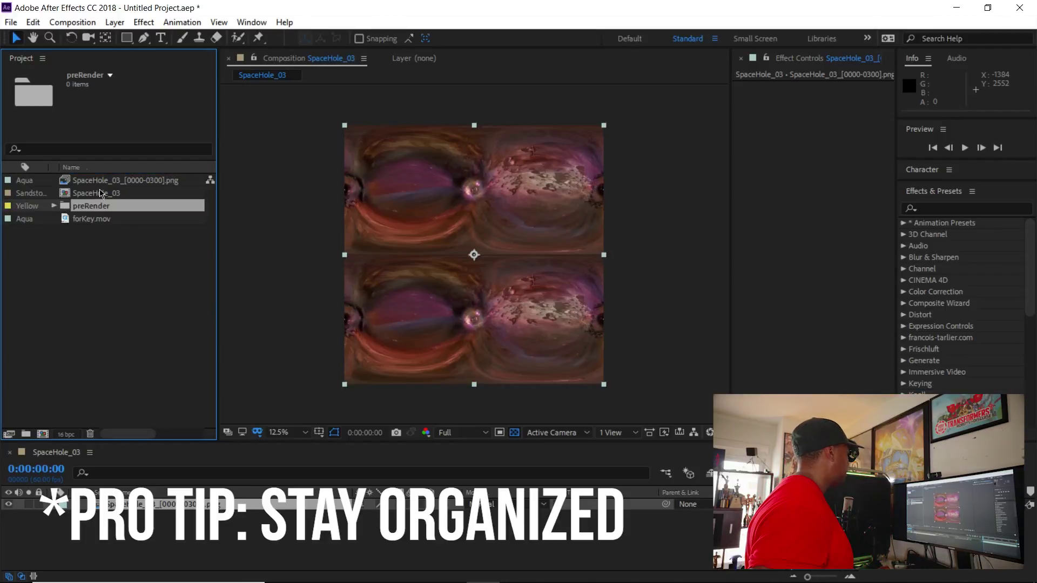
drag(101, 181, 98, 206)
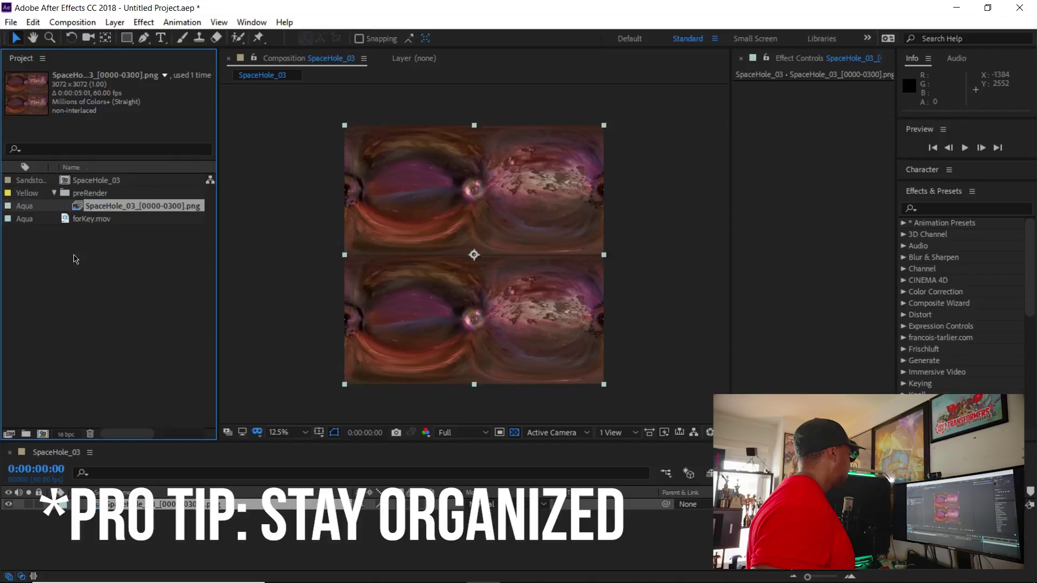
- Create a COMPS folder and move the SpaceHole_03 composition into it
click(26, 434)
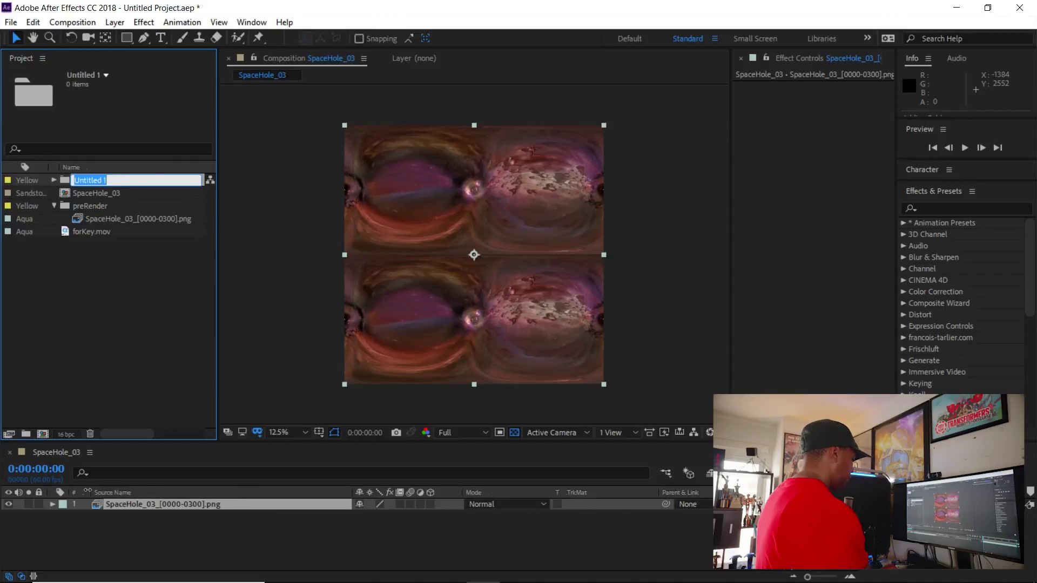
key(BackSpace)
text(COMPS)
key(Return)
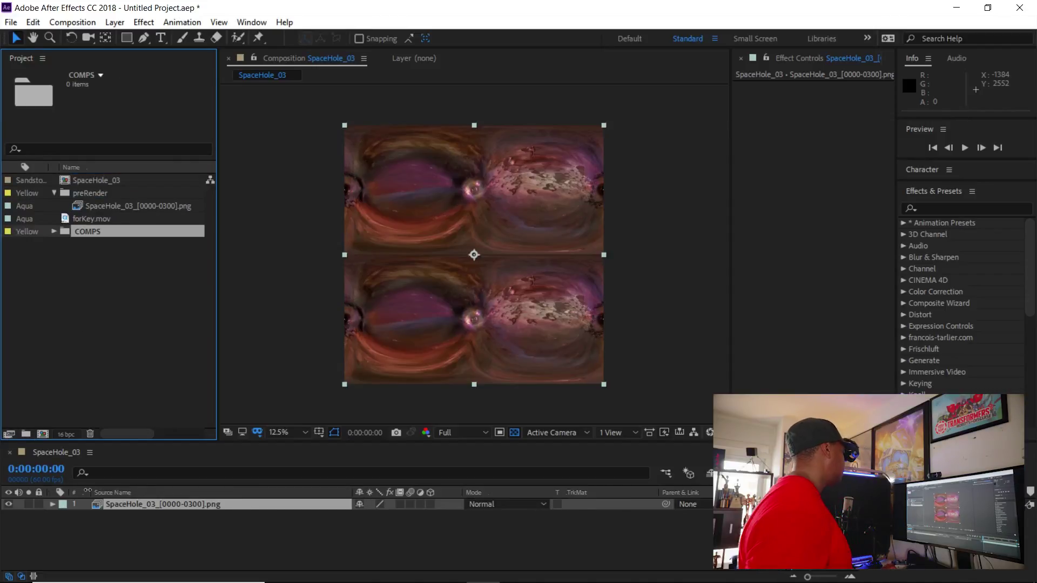
drag(71, 184, 82, 231)
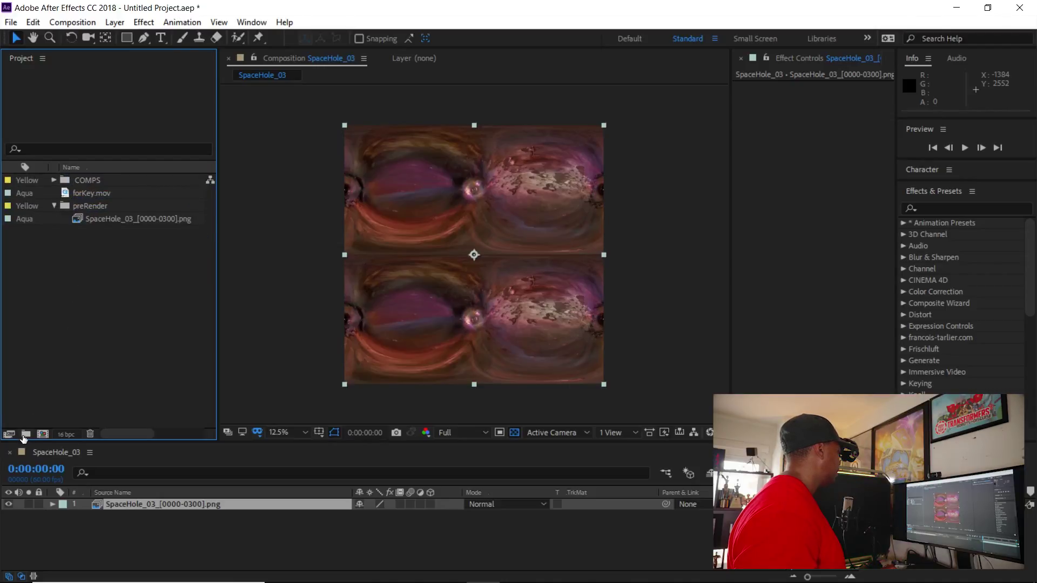
- Create a FOOTAGE folder, move forKey.mov into it, and tidy the folder views
click(25, 434)
text(FOOTAG)
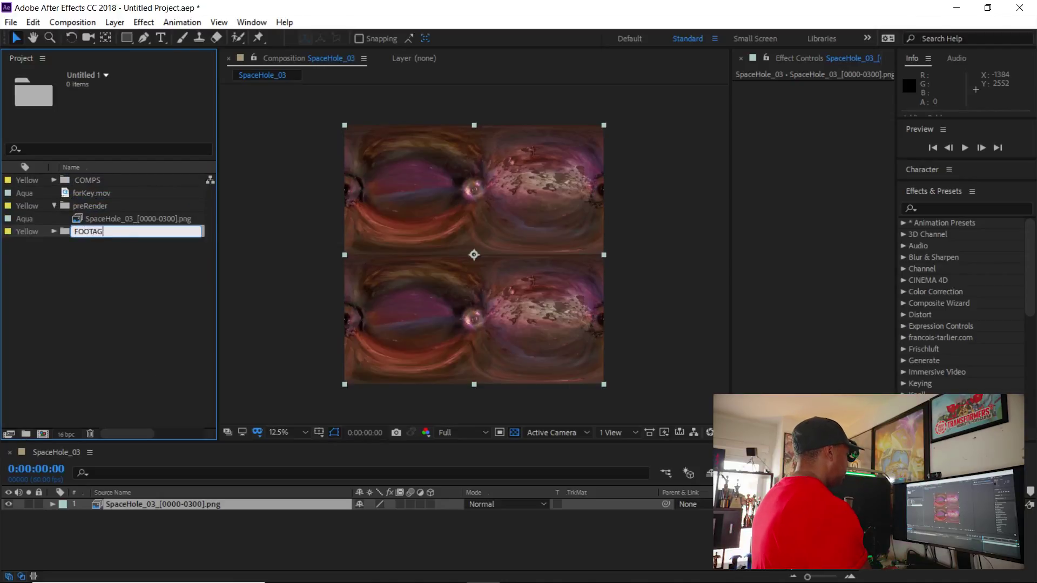
text(E)
key(Return)
drag(102, 208, 54, 181)
click(54, 205)
click(134, 194)
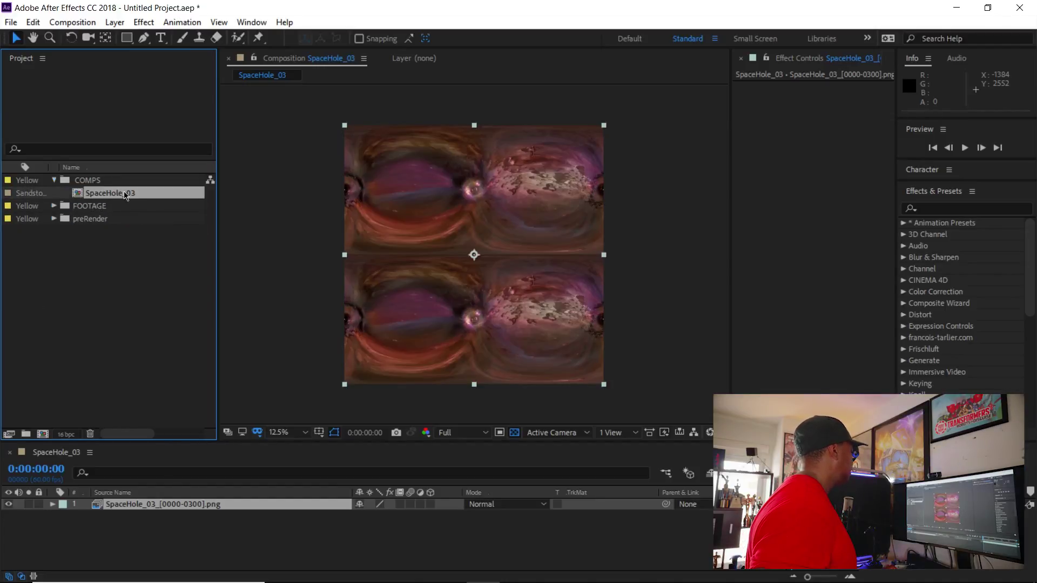
click(54, 207)
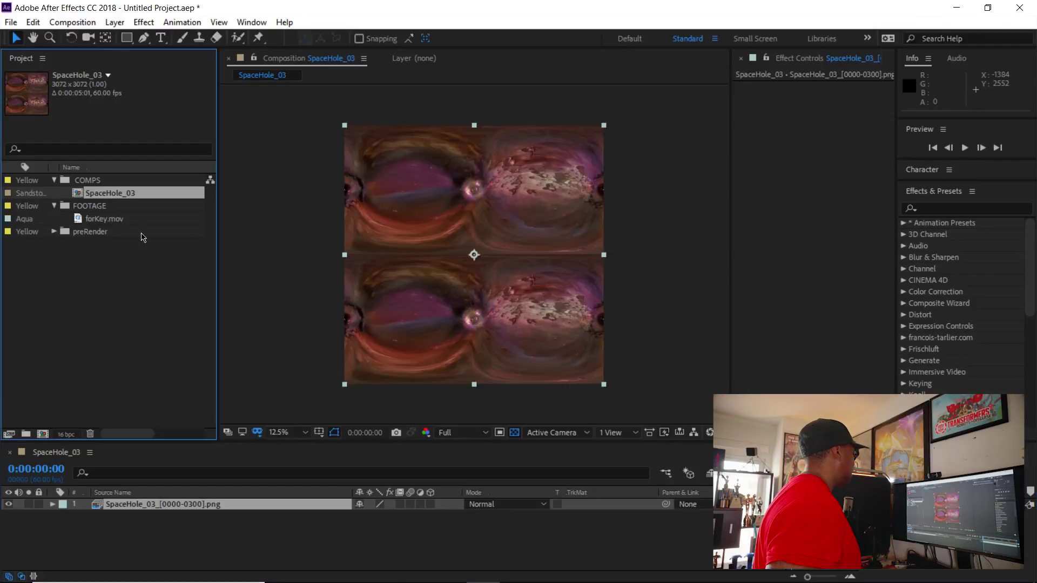
click(95, 219)
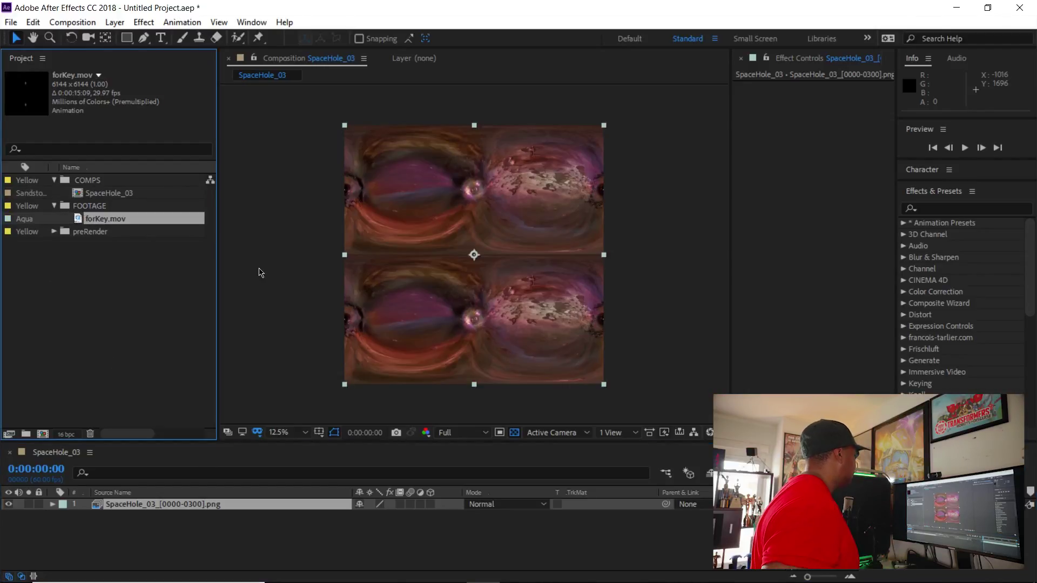
- Add forKey.mov as the top layer of SpaceHole_03, zooming the view to 25%
drag(108, 218, 134, 500)
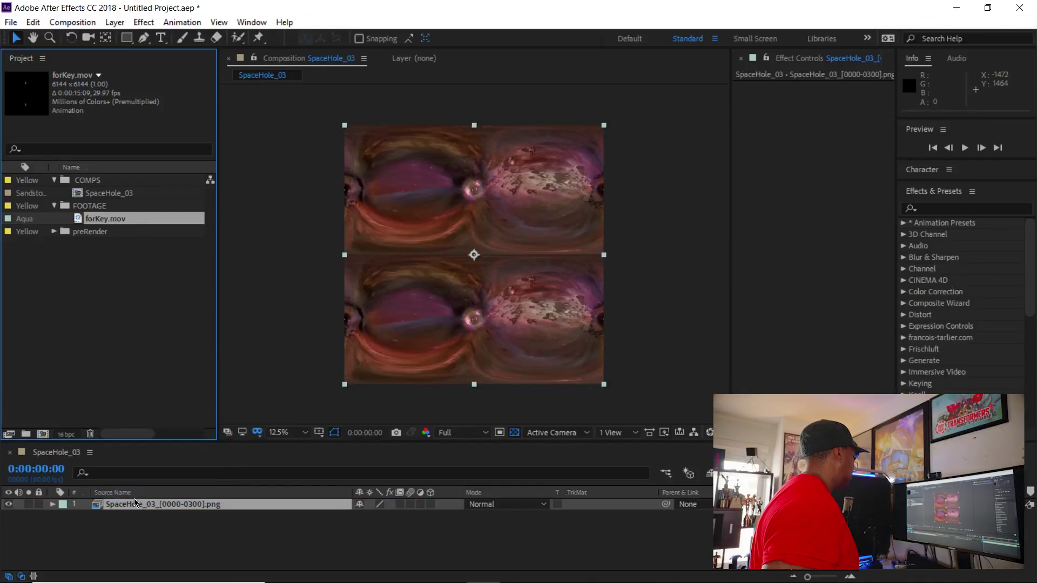
drag(104, 222, 174, 500)
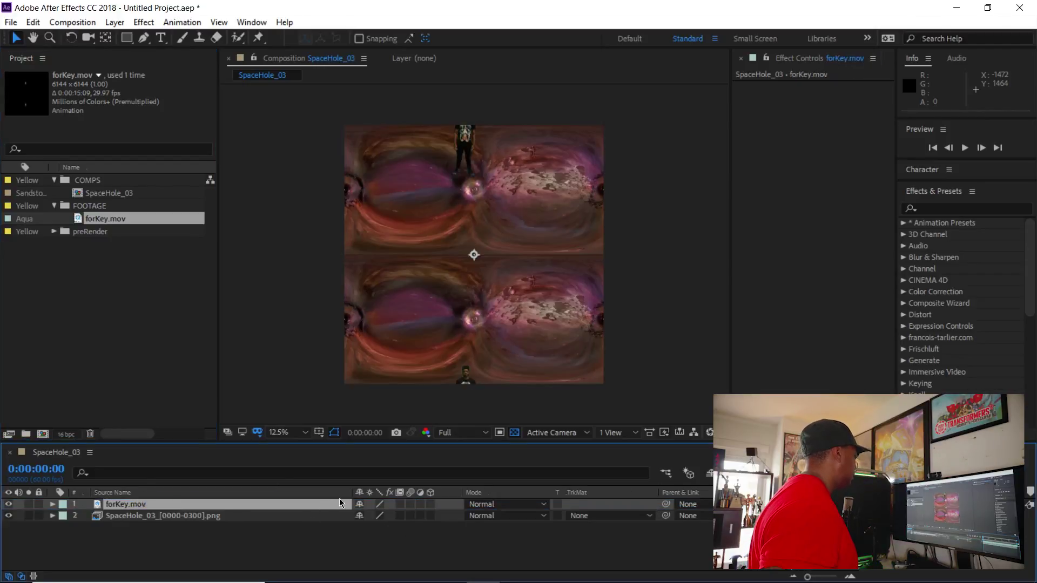
drag(350, 492, 258, 488)
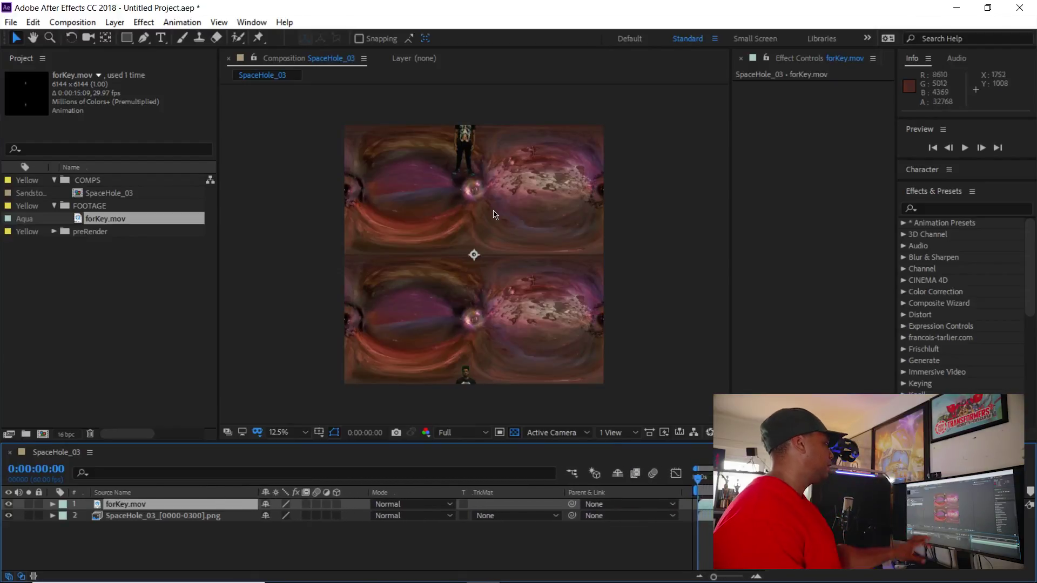
key(period)
key(h)
drag(467, 241, 541, 351)
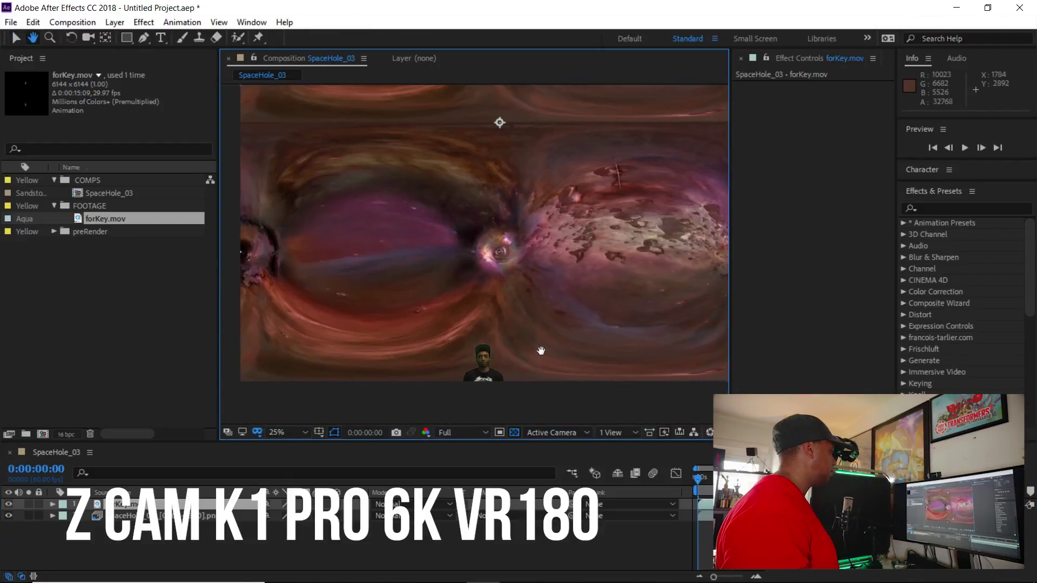
key(v)
- Scale the forKey.mov dancer layer to 50% and check it in the viewer
click(114, 542)
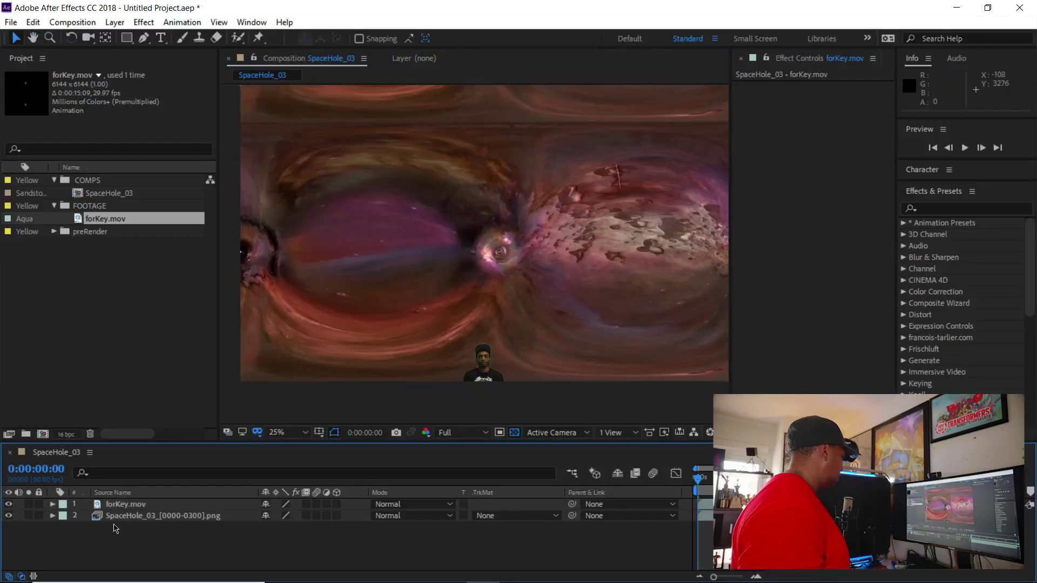
click(118, 507)
key(s)
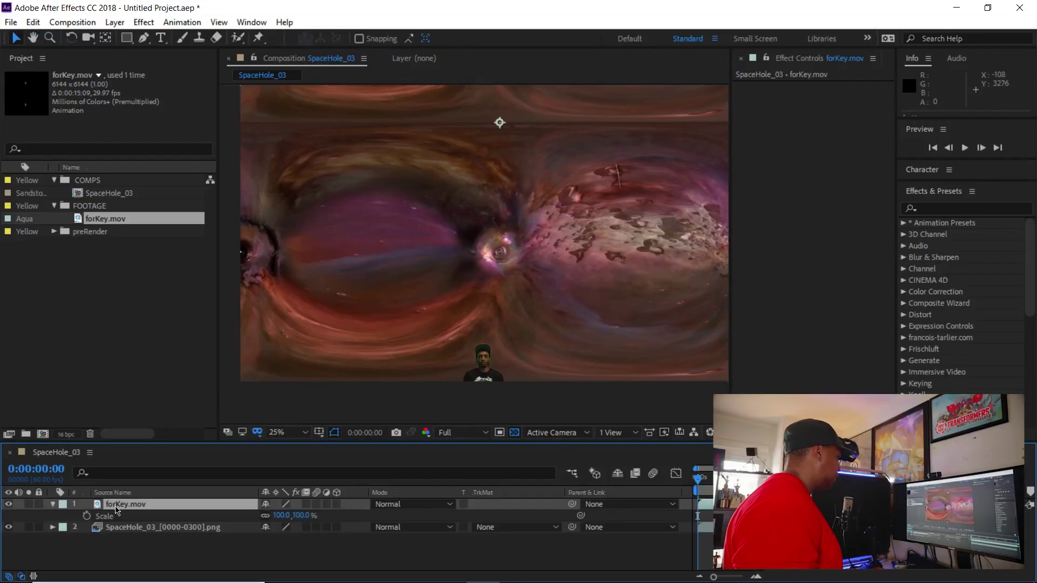
click(280, 515)
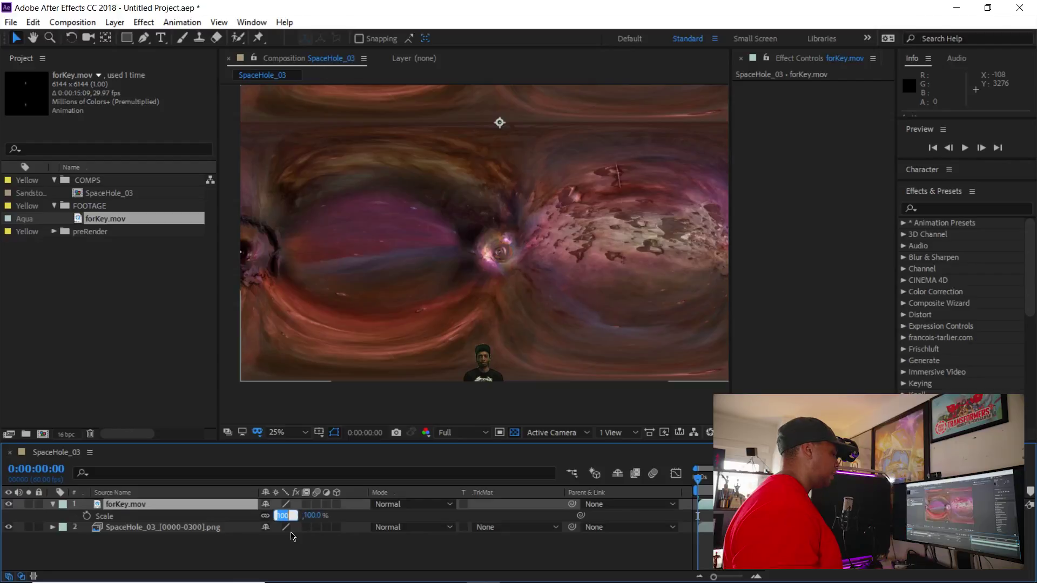
key(Return)
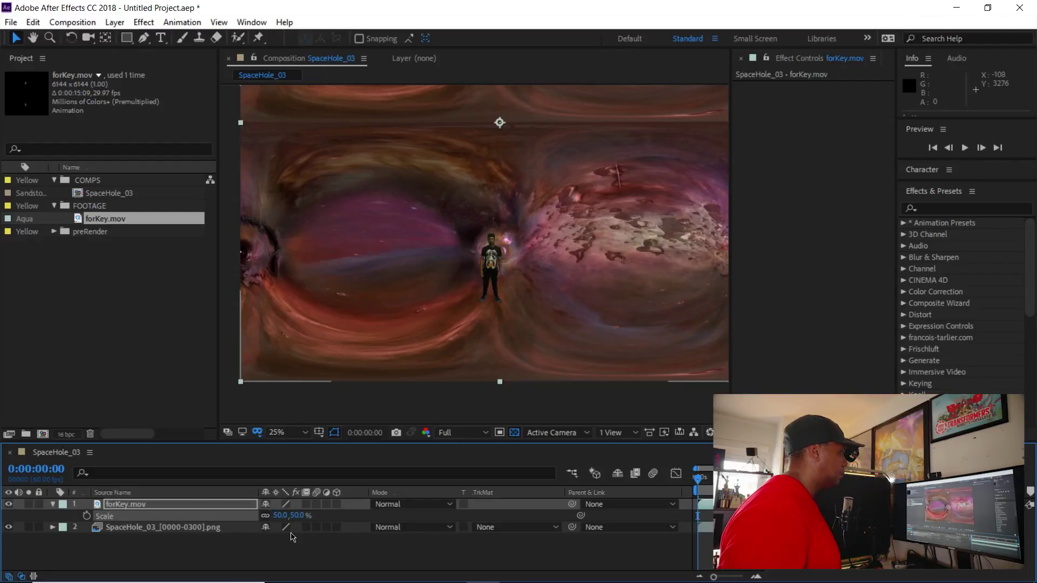
click(380, 417)
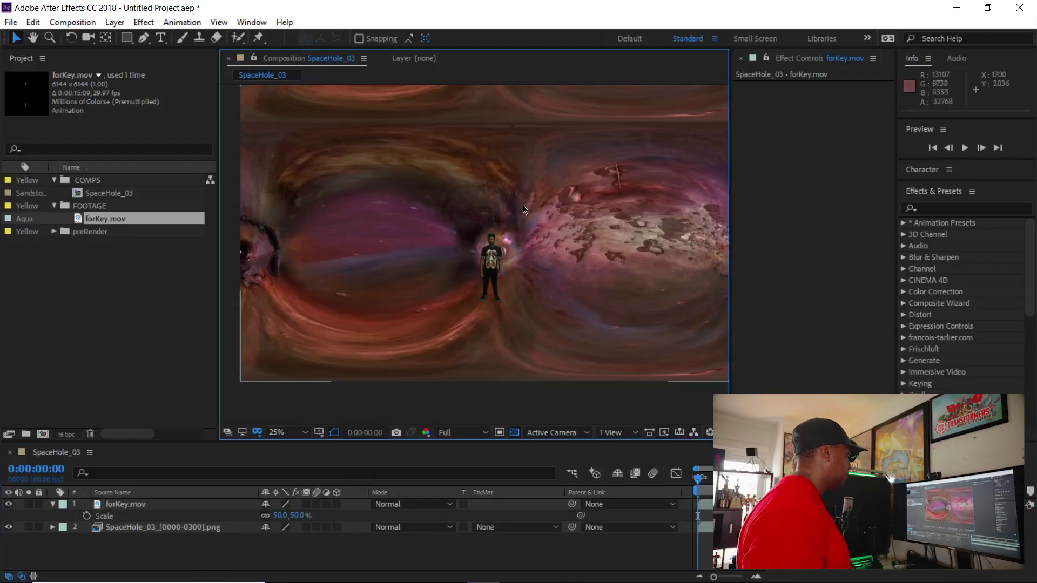
key(h)
drag(501, 246, 474, 395)
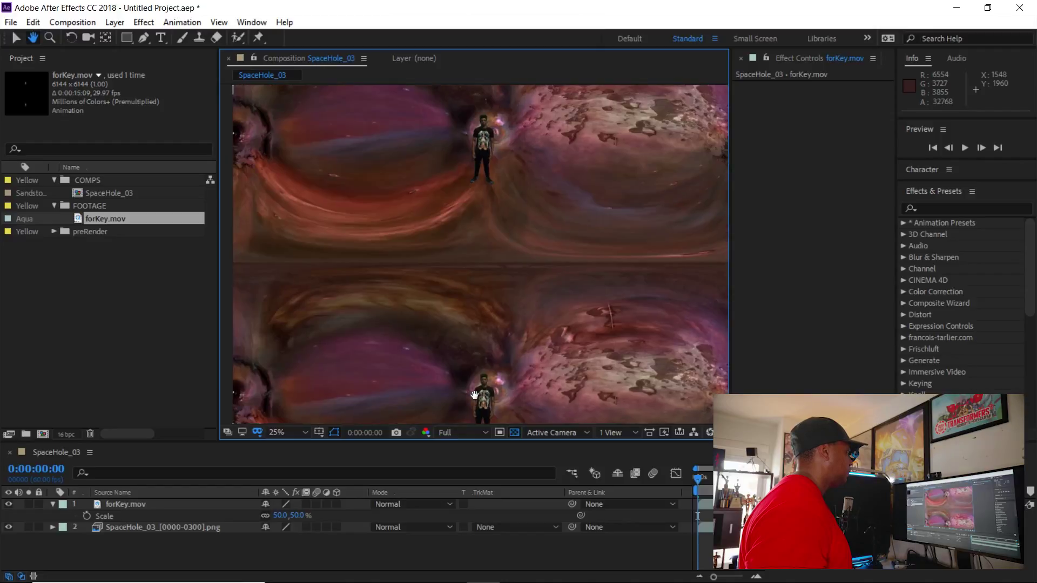
drag(479, 356, 486, 250)
key(v)
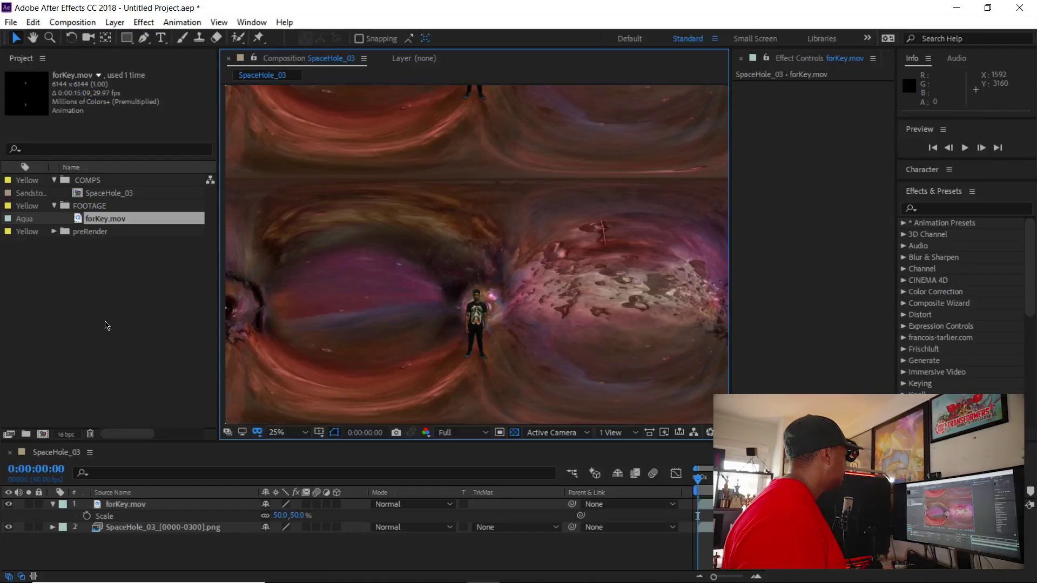
click(106, 325)
click(55, 206)
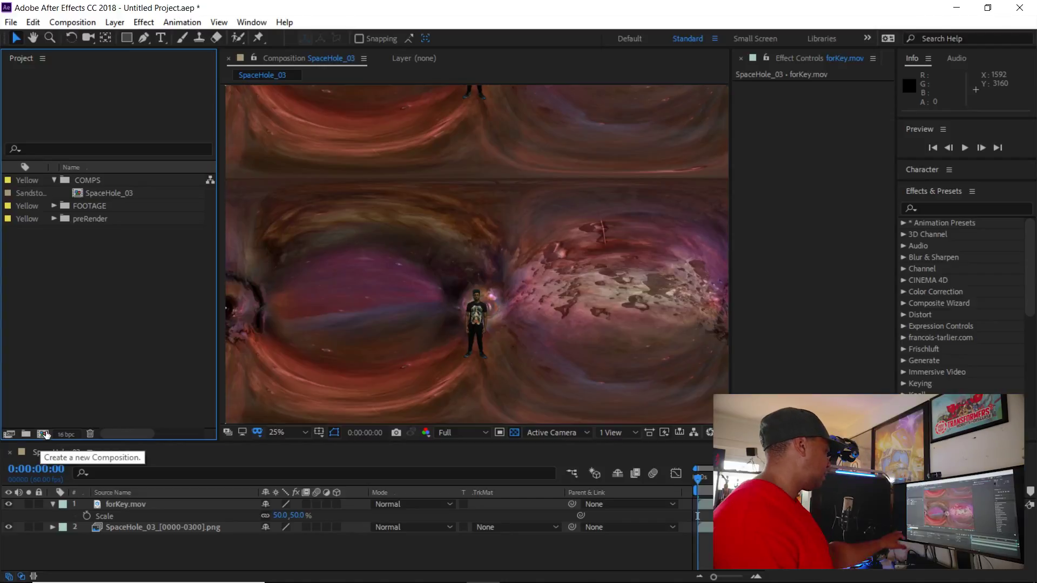
- Create a new 1920×1080, 29.97 fps composition named pre_Platform
click(43, 434)
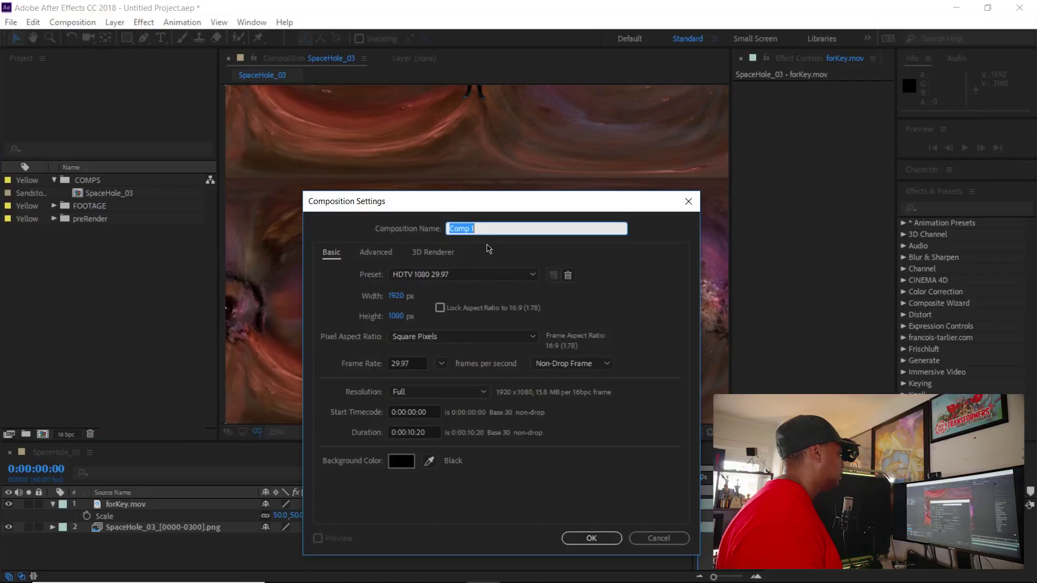
text(P)
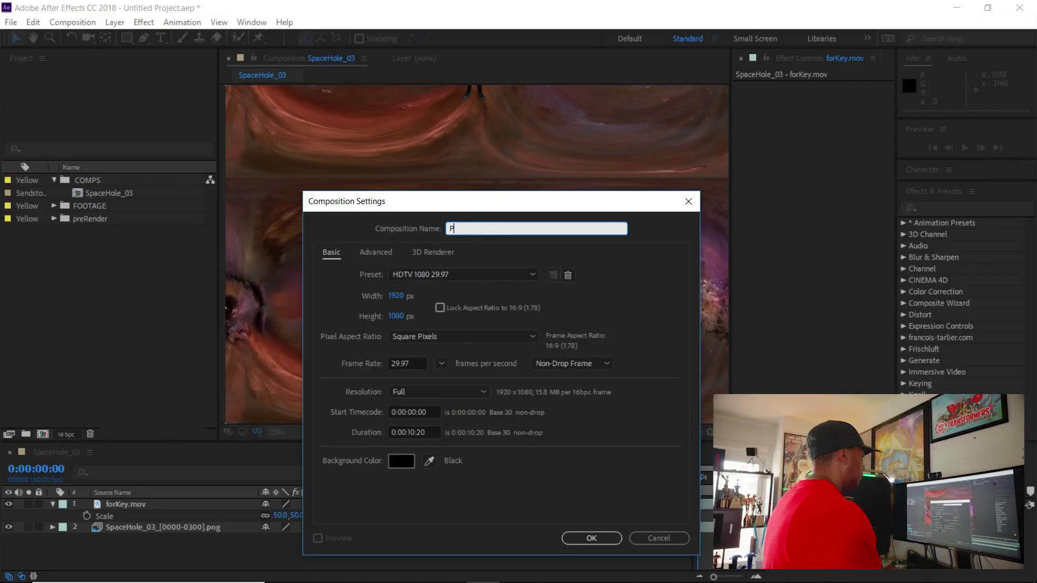
text(latform)
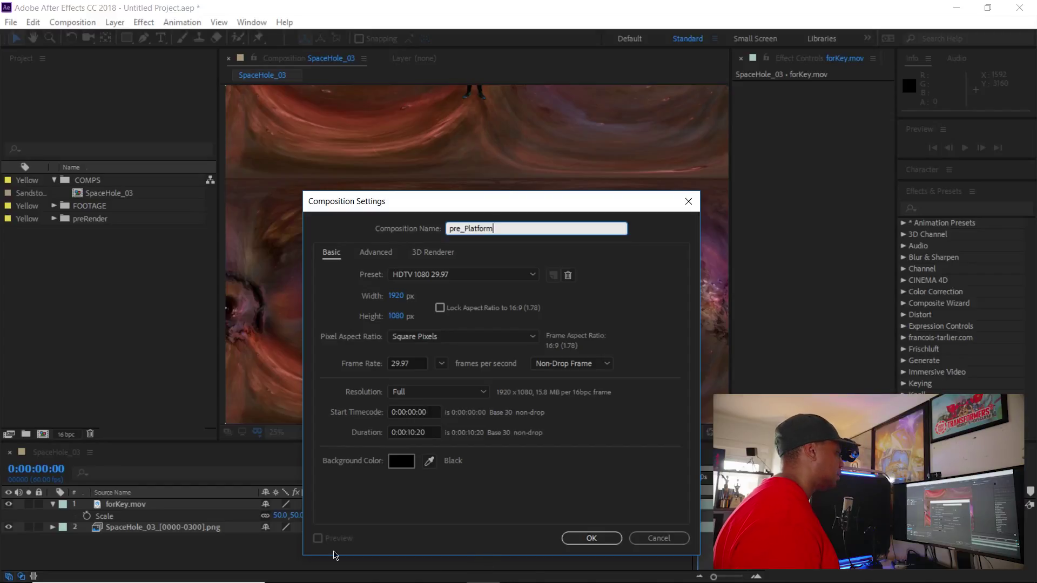
click(593, 539)
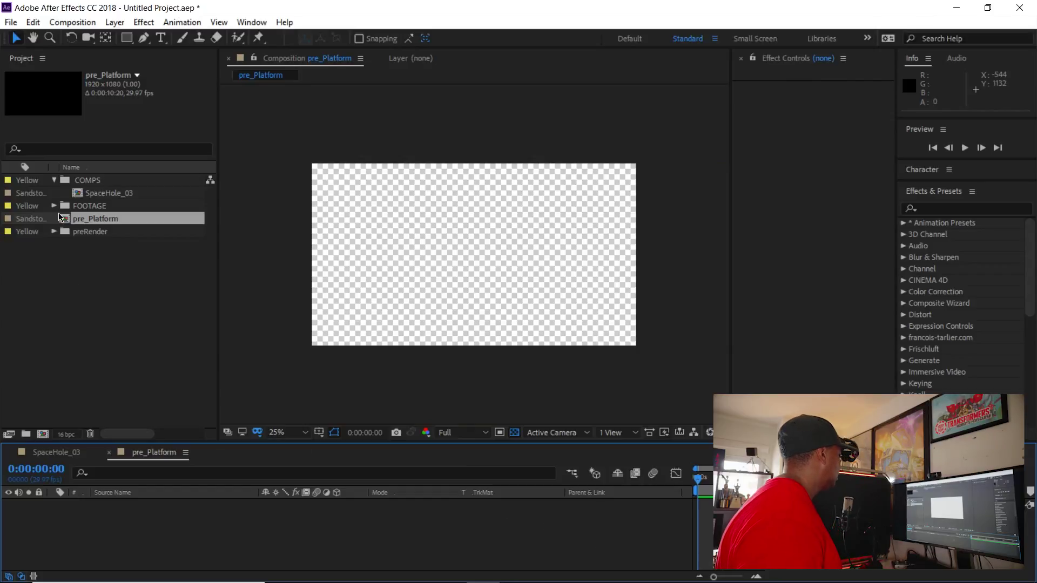
- Create a preCOMP folder and move pre_Platform into it
click(76, 219)
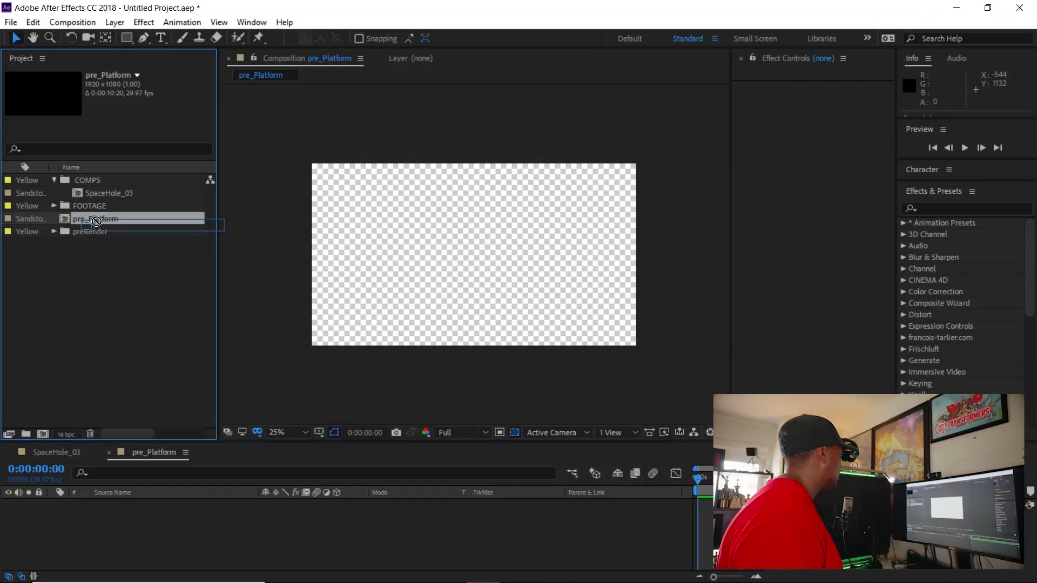
click(26, 434)
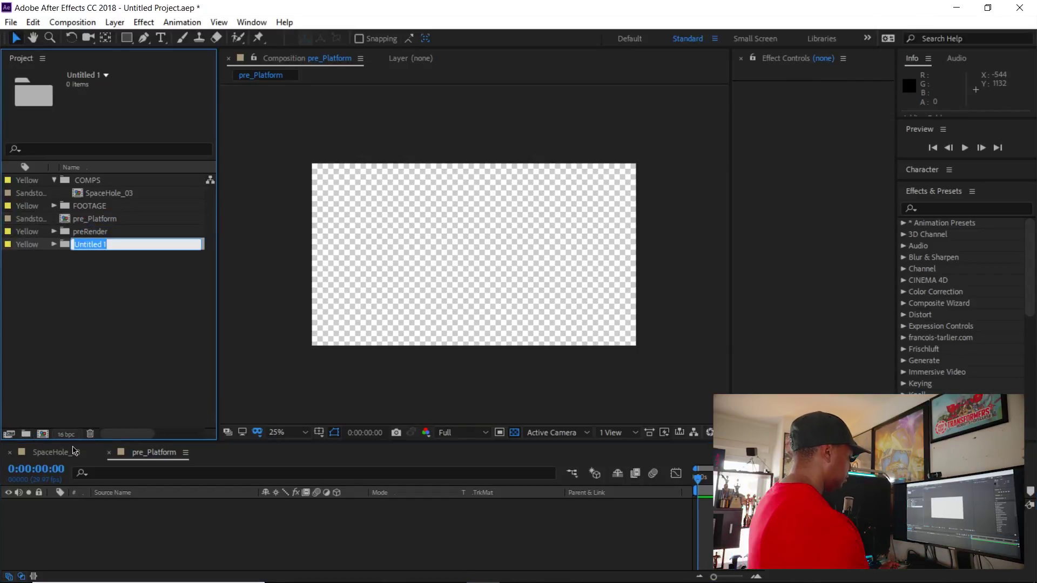
text(preCOMP)
key(Return)
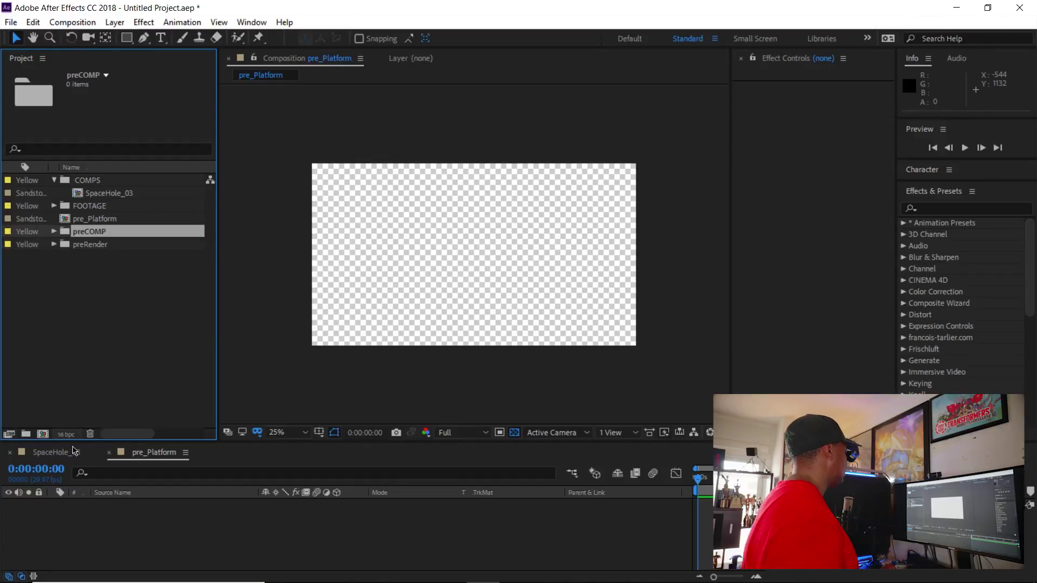
drag(100, 221, 99, 232)
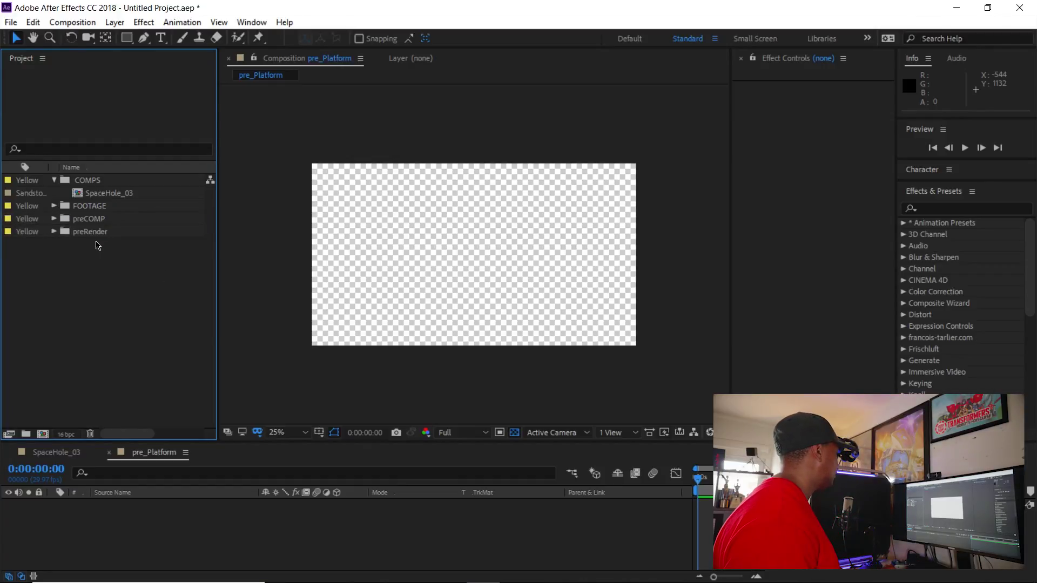
click(54, 219)
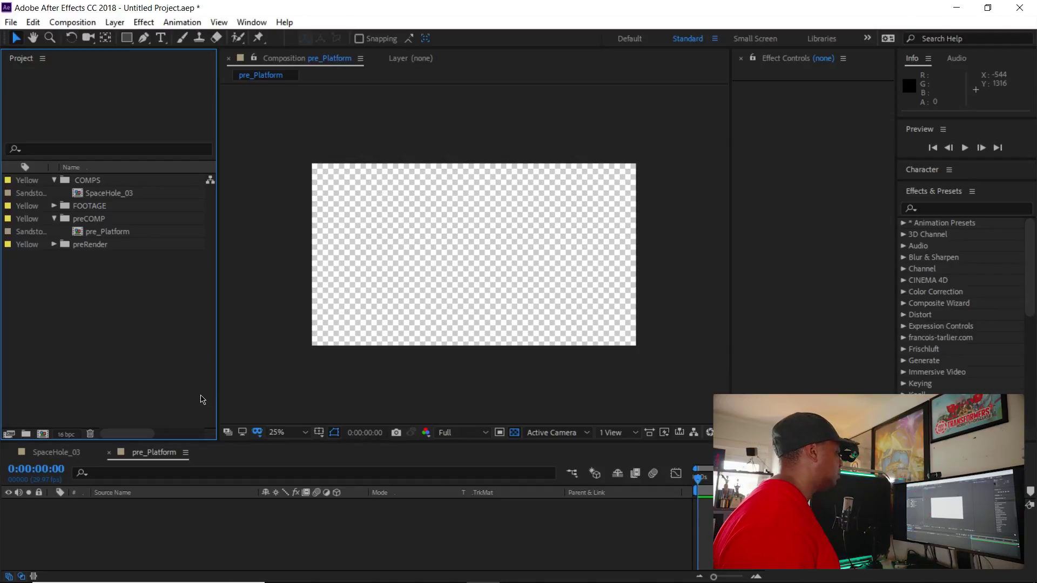
- Add a full-frame 1920×1080 black solid to pre_Platform, then reopen SpaceHole_03
right_click(122, 545)
mouse_move(214, 394)
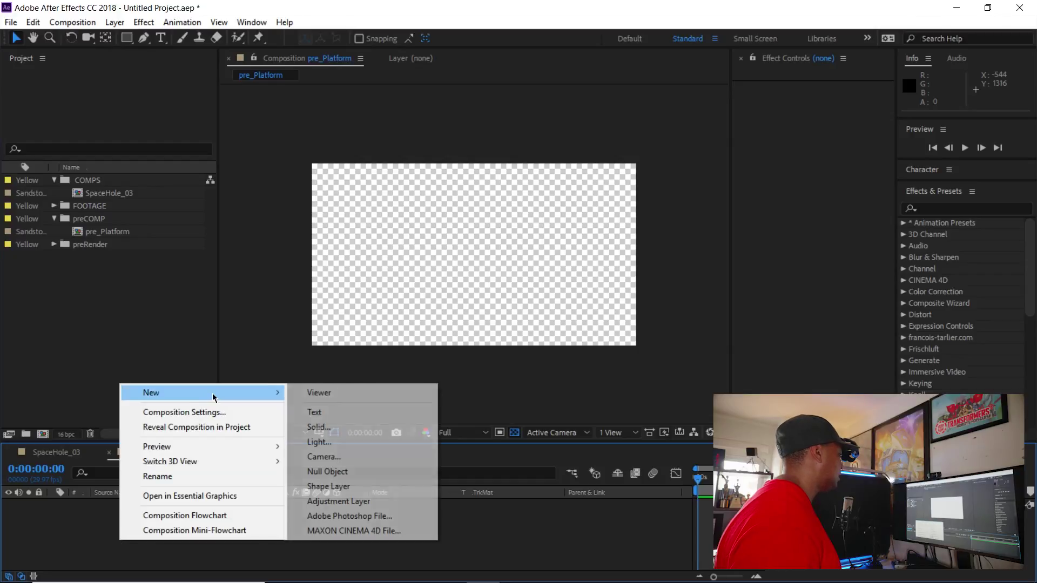
click(54, 529)
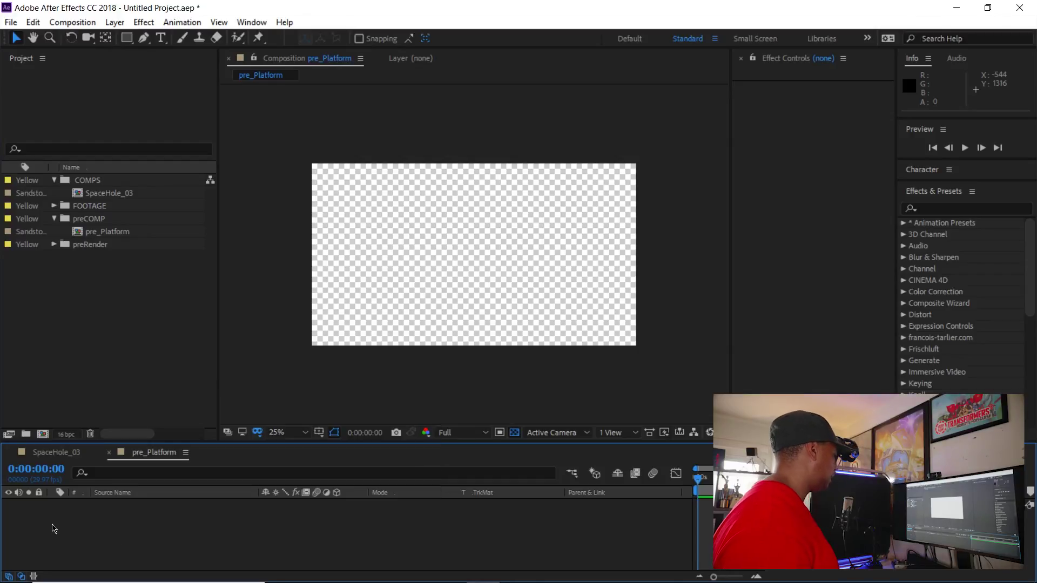
right_click(65, 543)
mouse_move(141, 382)
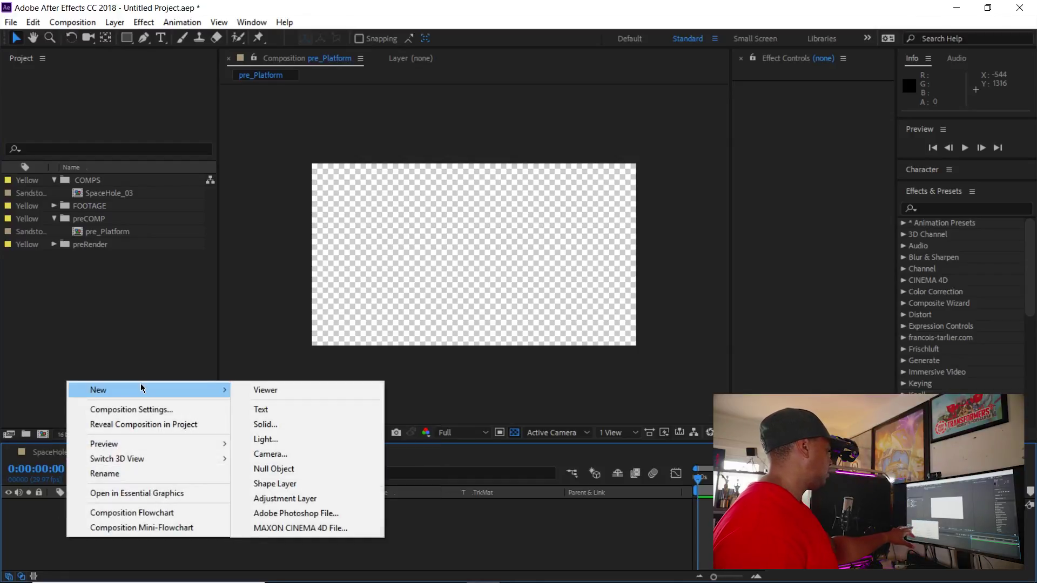
click(310, 427)
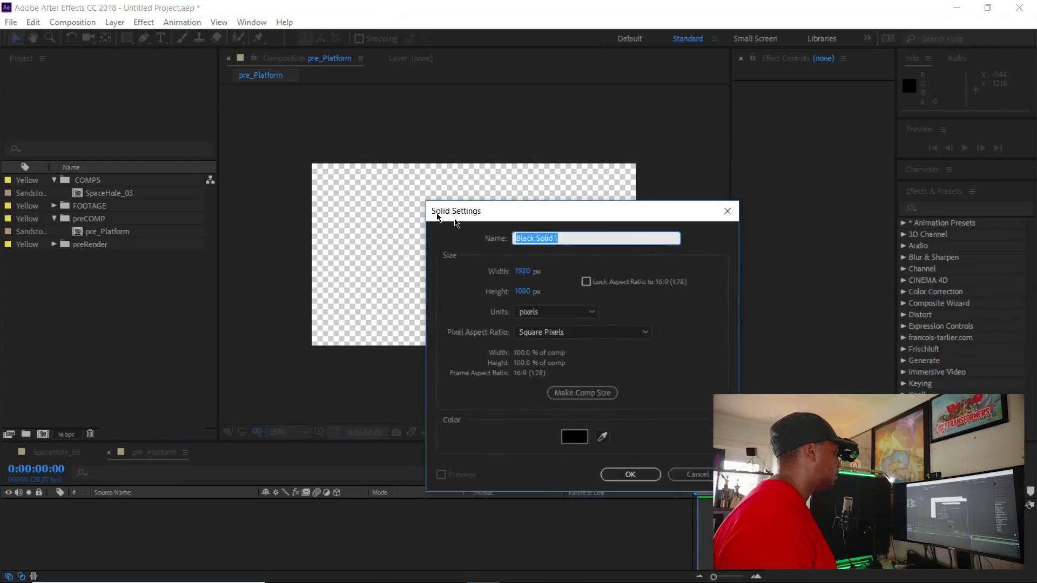
click(509, 437)
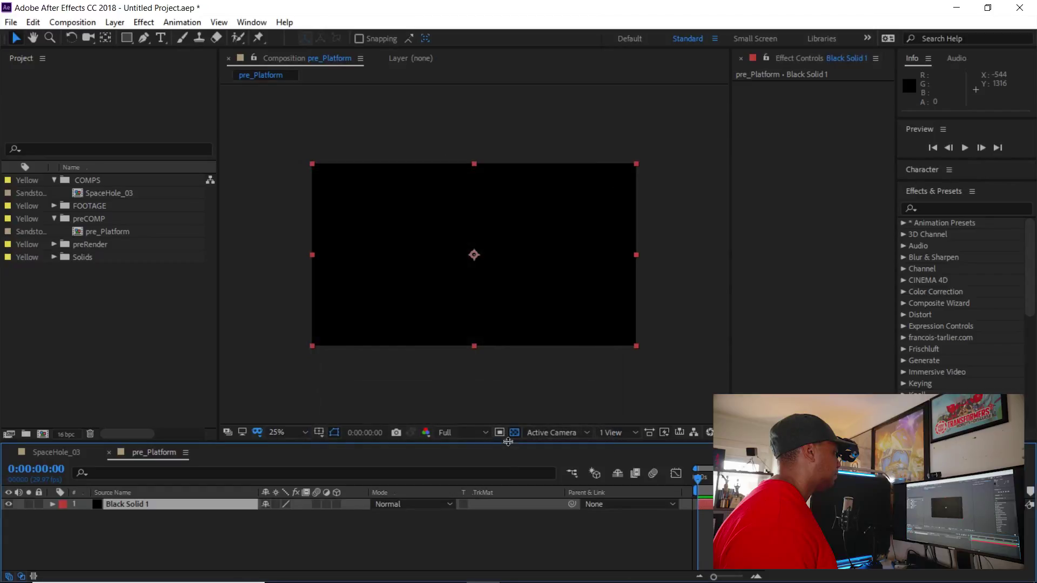
double_click(107, 193)
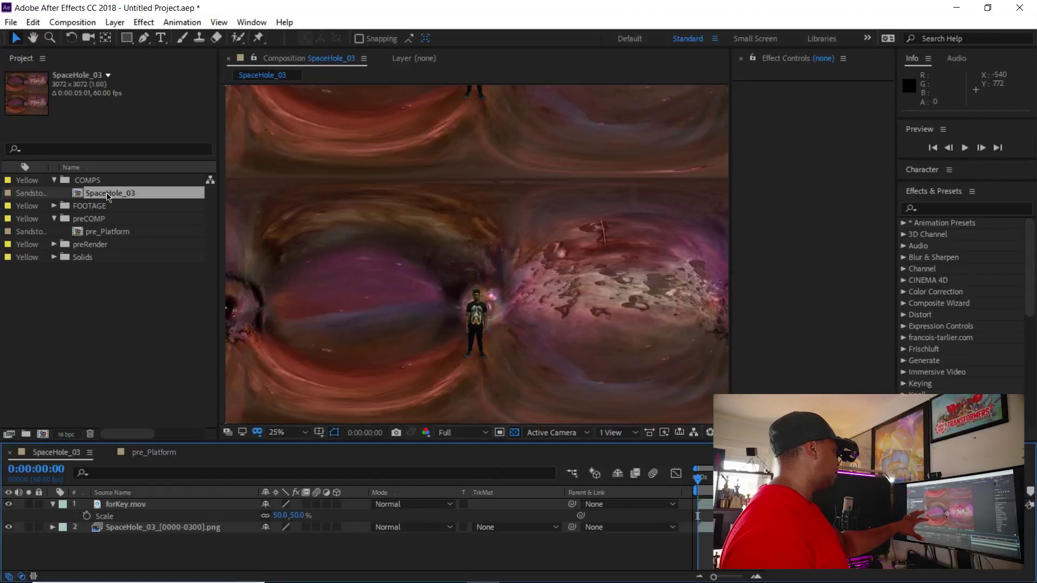
- Add pre_Platform to SpaceHole_03 beneath forKey.mov and centre it in the frame with Ctrl+Home
click(105, 231)
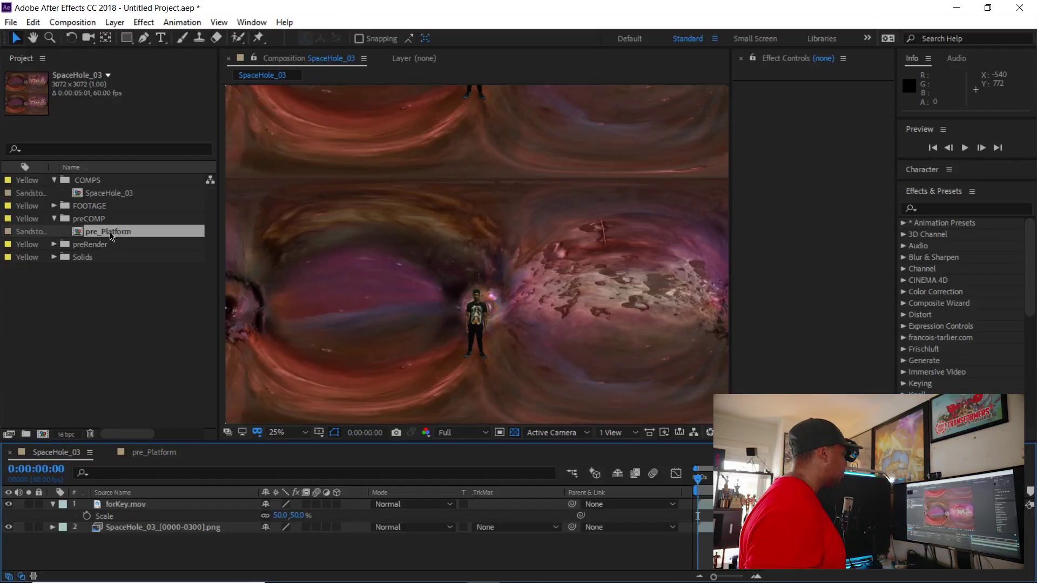
drag(106, 233, 178, 517)
scroll(485, 287, down, 1)
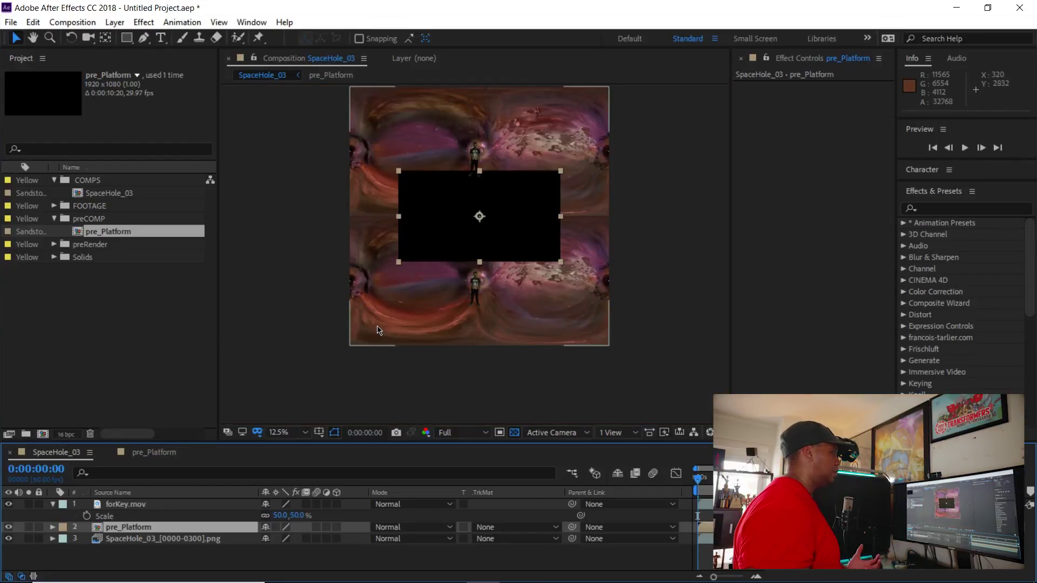
drag(487, 245, 477, 318)
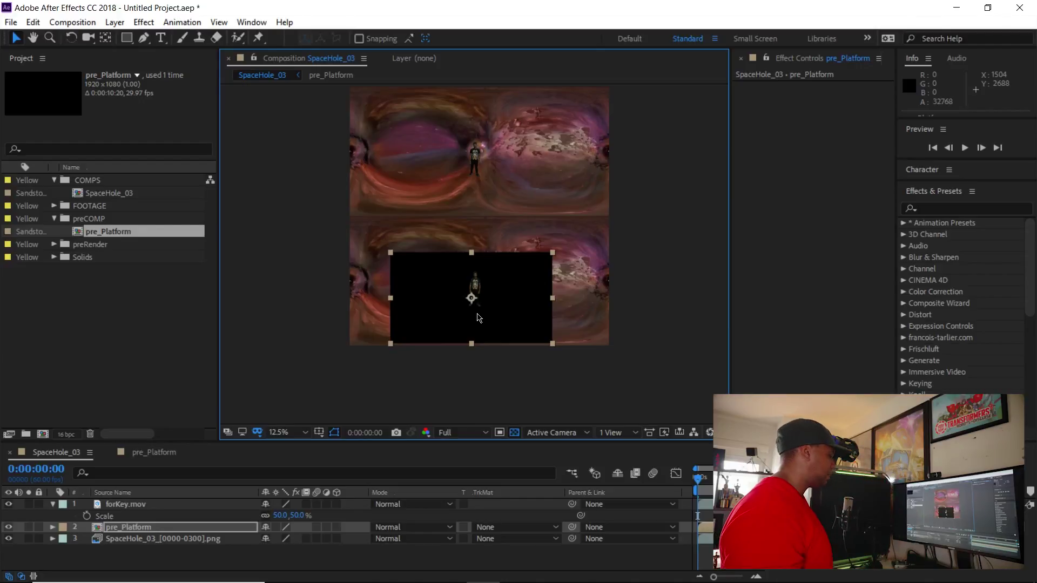
key(ctrl+Home)
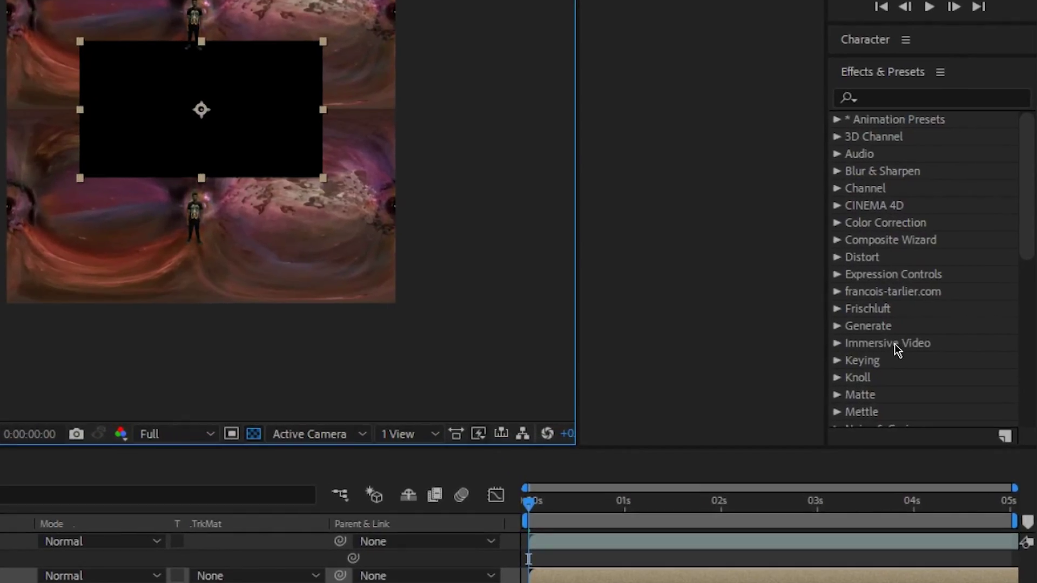
- Apply Immersive Video's VR Plane to Sphere to pre_Platform and widen the Effect Controls panel
click(905, 374)
click(837, 344)
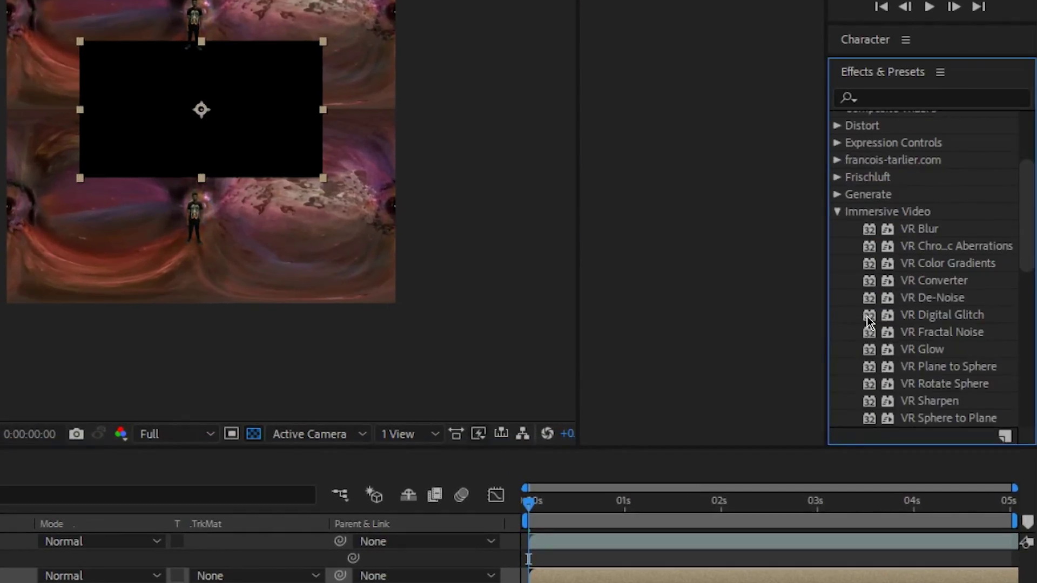
scroll(877, 320, down, 3)
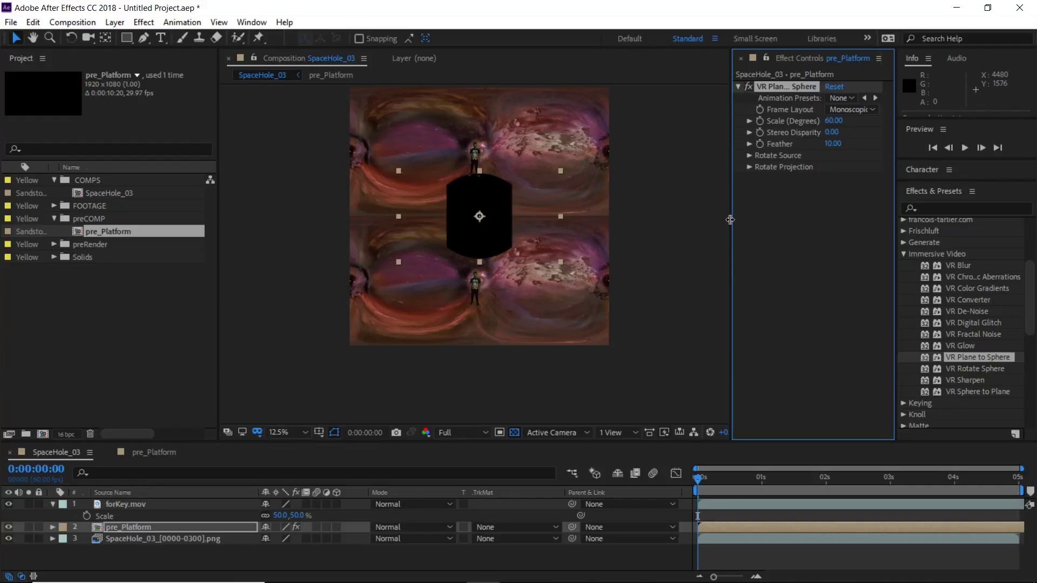
drag(730, 220, 651, 216)
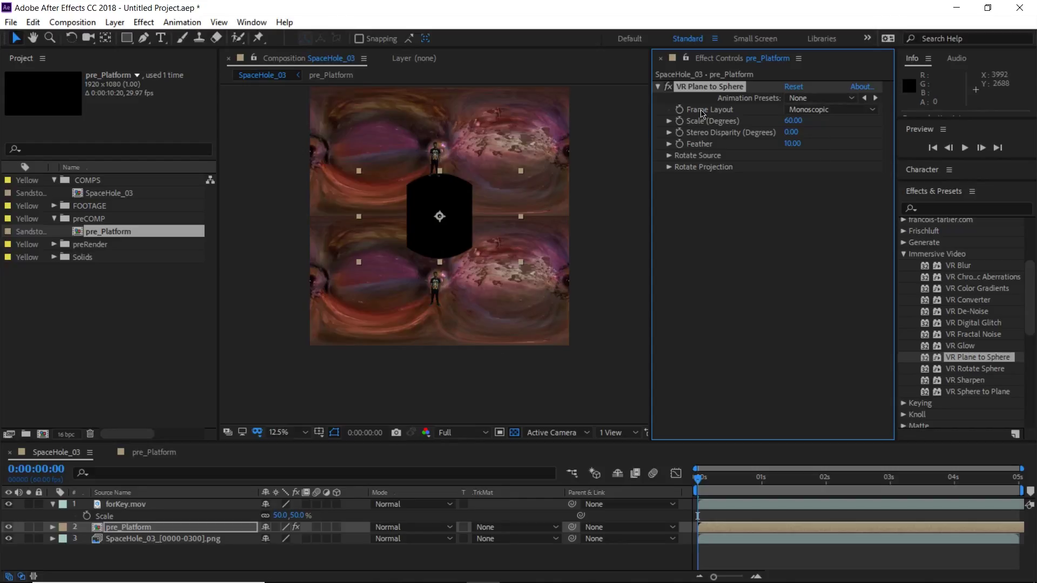
- Set VR Plane to Sphere's Frame Layout to Stereoscopic - Over/Under and expand Rotate Projection
click(810, 111)
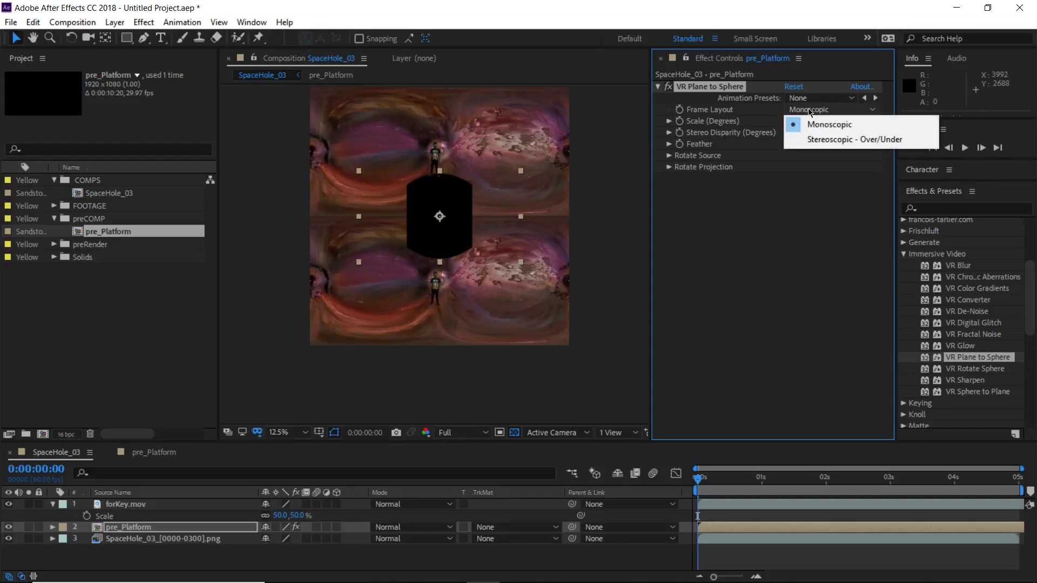
click(818, 142)
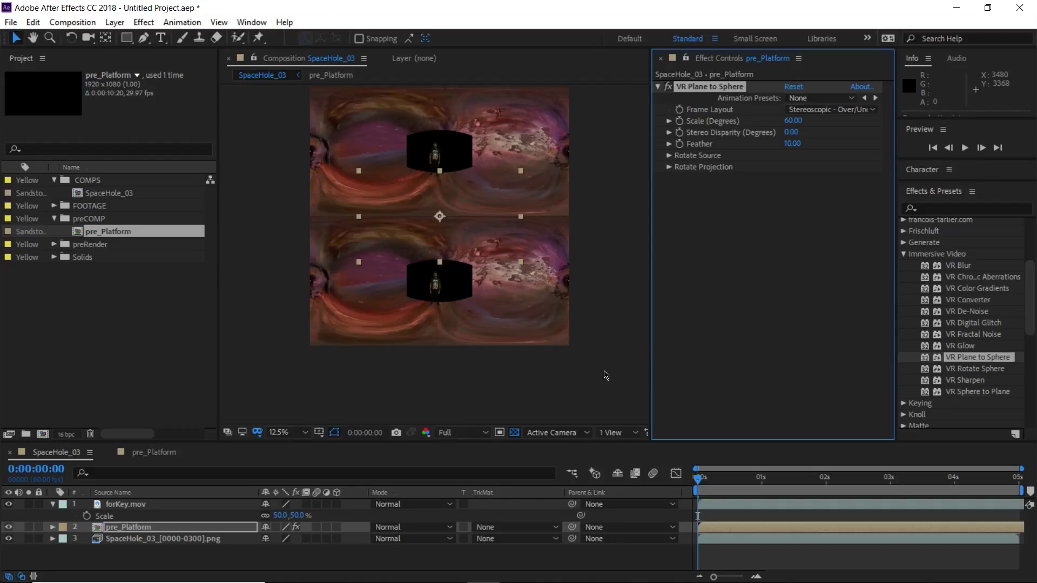
click(669, 168)
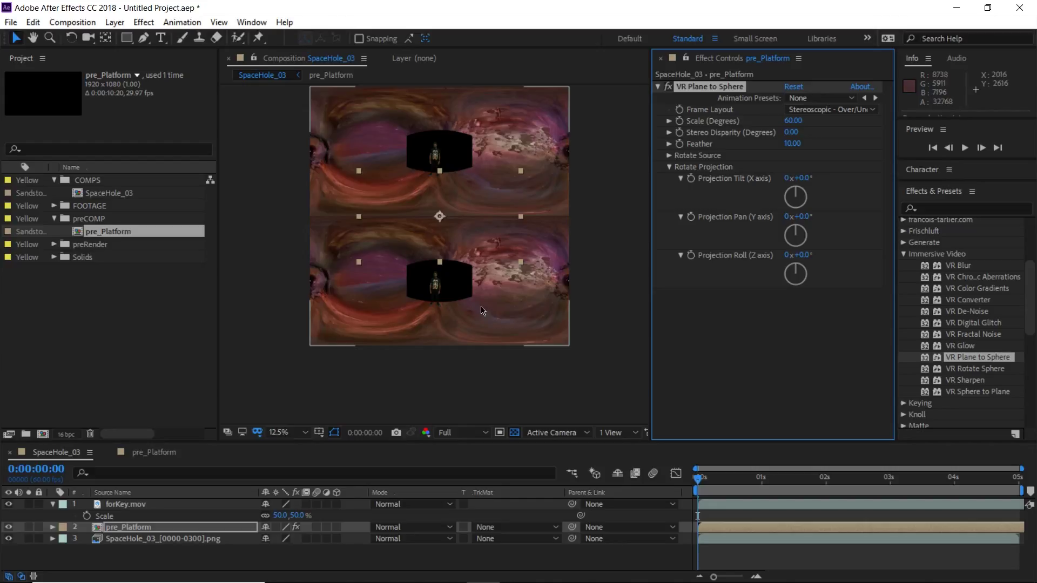
- Zoom in on the dancer and scrub Projection Tilt to about 33° with a slight pan
key(period)
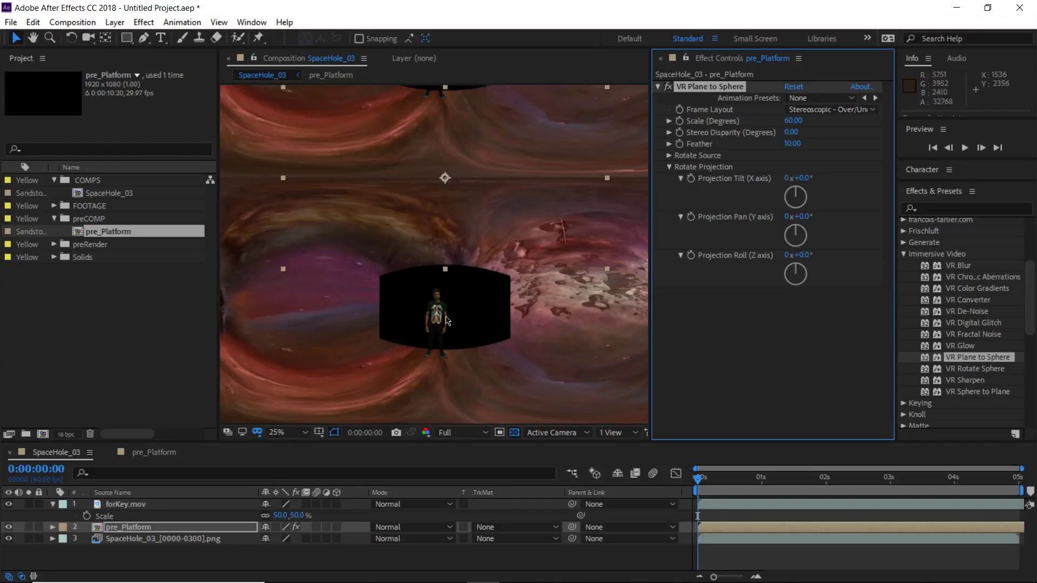
key(period)
key(h)
drag(440, 341, 449, 195)
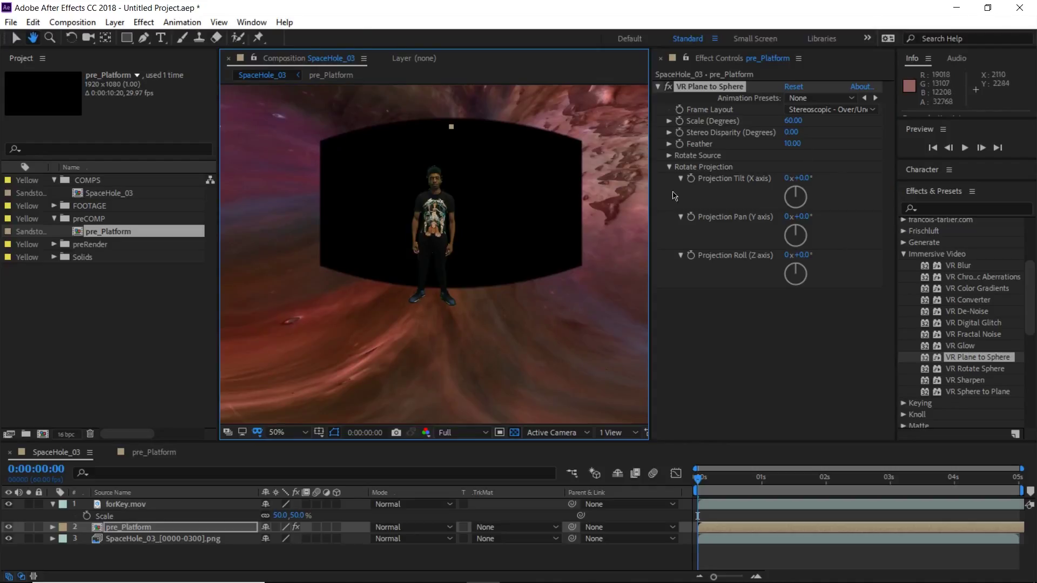
key(v)
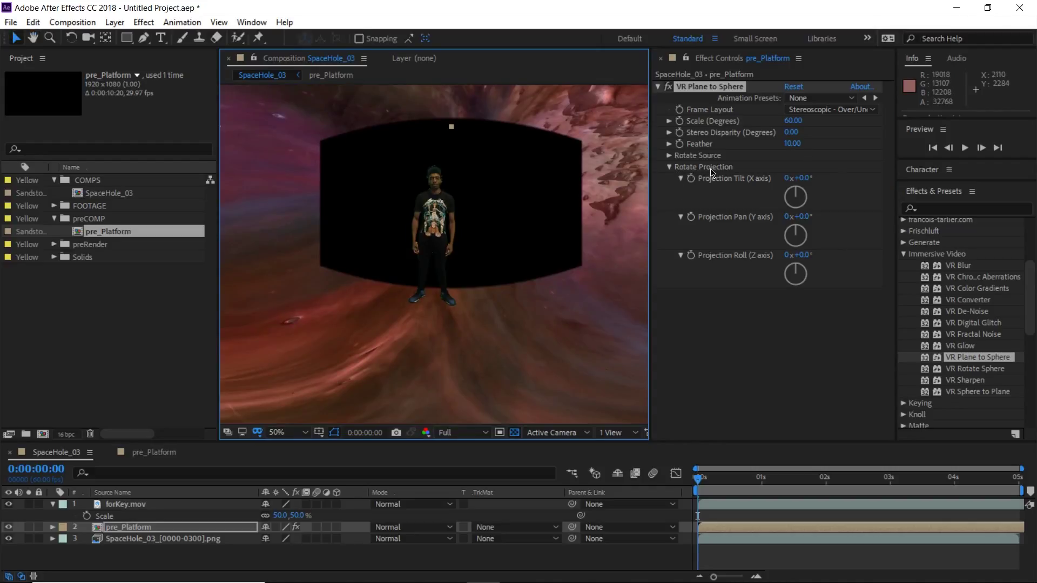
drag(801, 178, 807, 177)
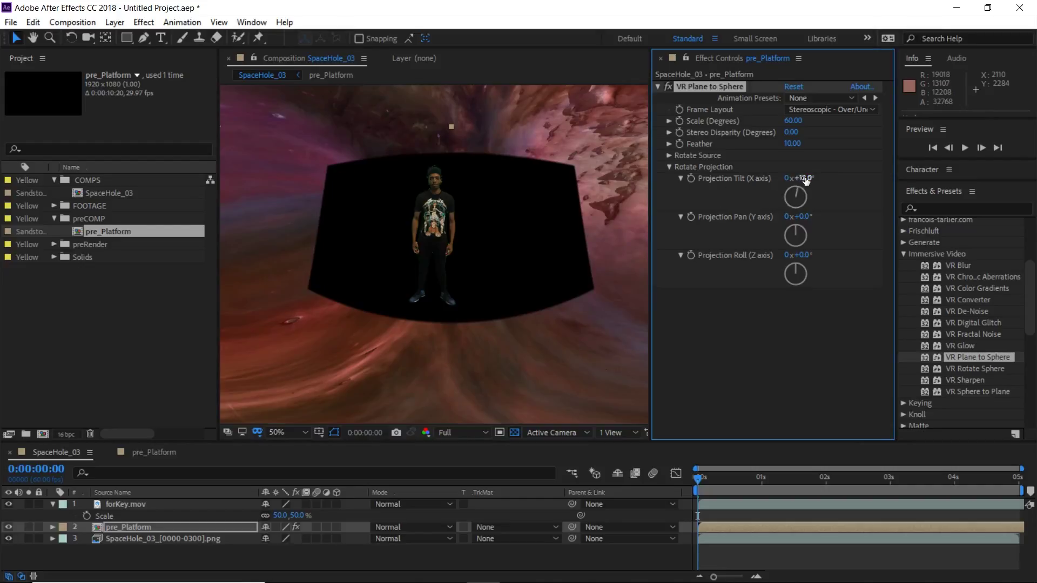
drag(811, 181, 835, 182)
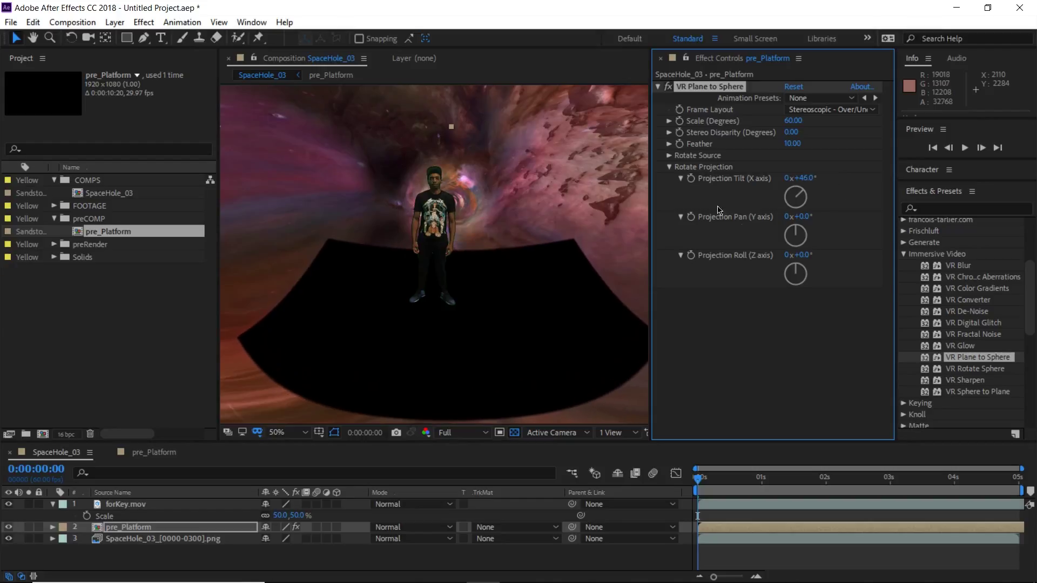
drag(805, 219, 799, 216)
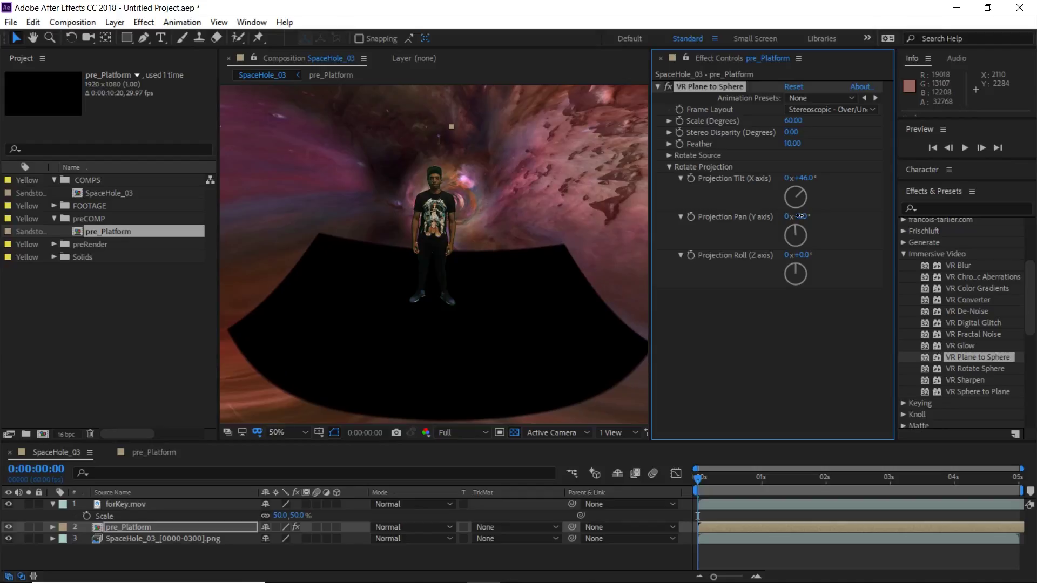
- Reset tilt and pan to 0, then re-tilt the platform to +40° with pan -2°
scroll(455, 226, down, 2)
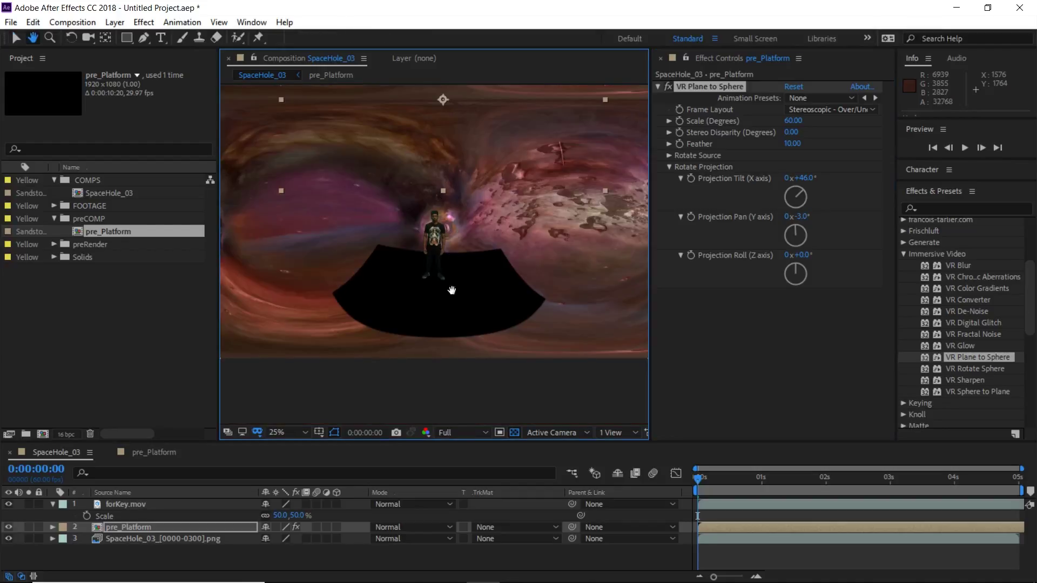
drag(457, 263, 456, 265)
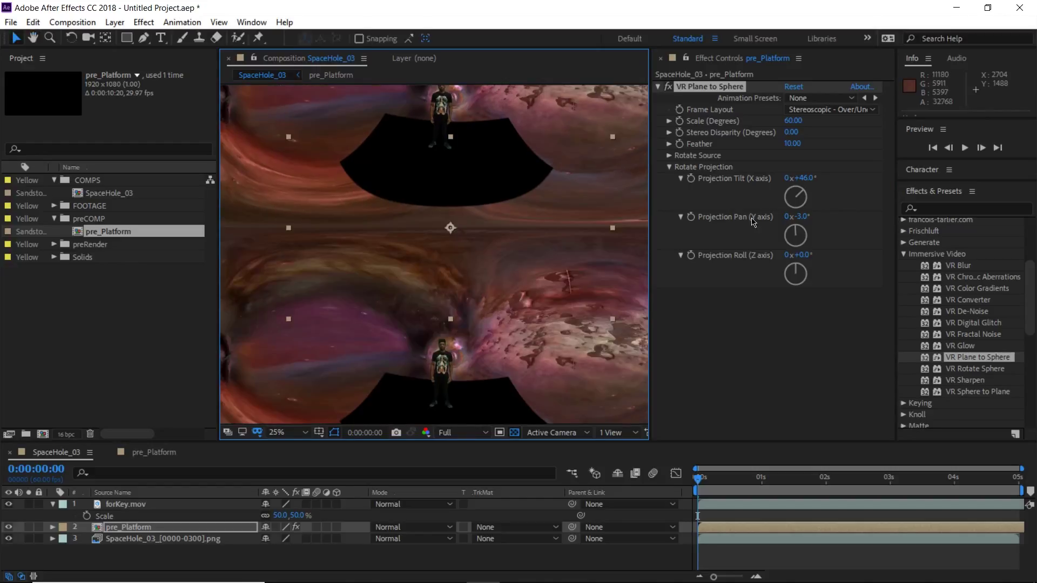
click(809, 180)
text(0)
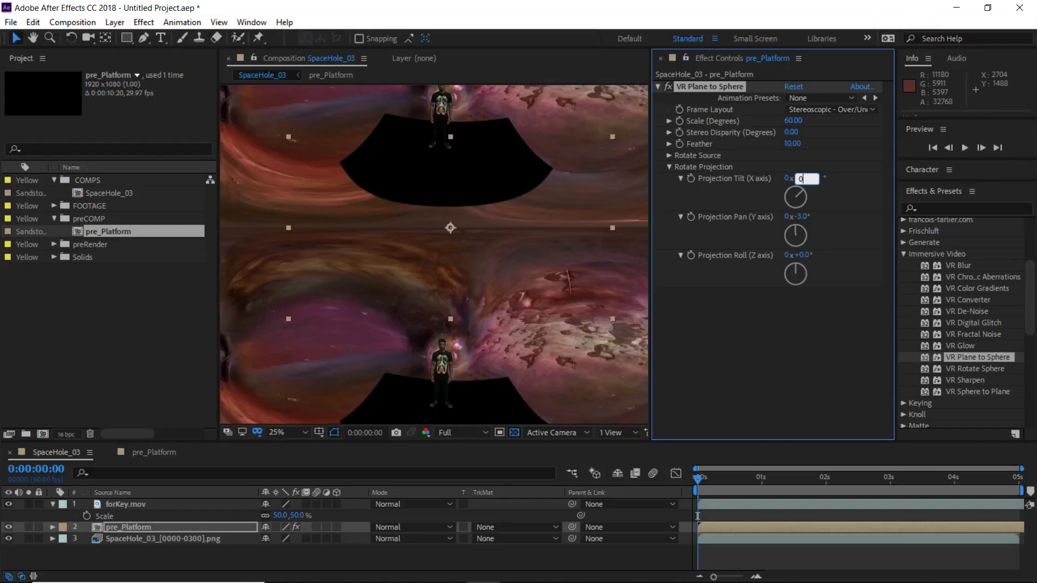
key(Tab)
text(0)
key(Return)
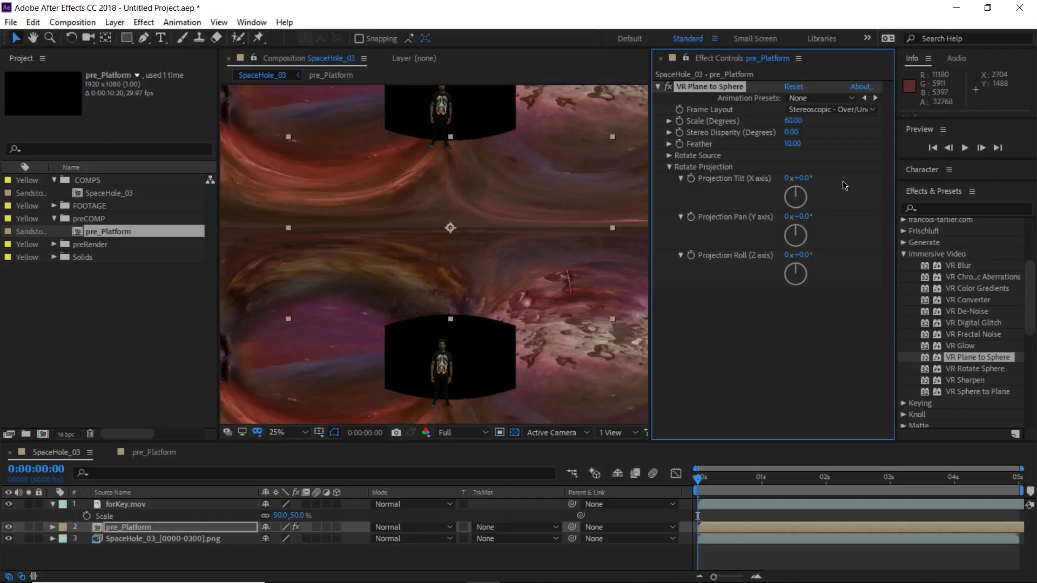
drag(801, 178, 799, 217)
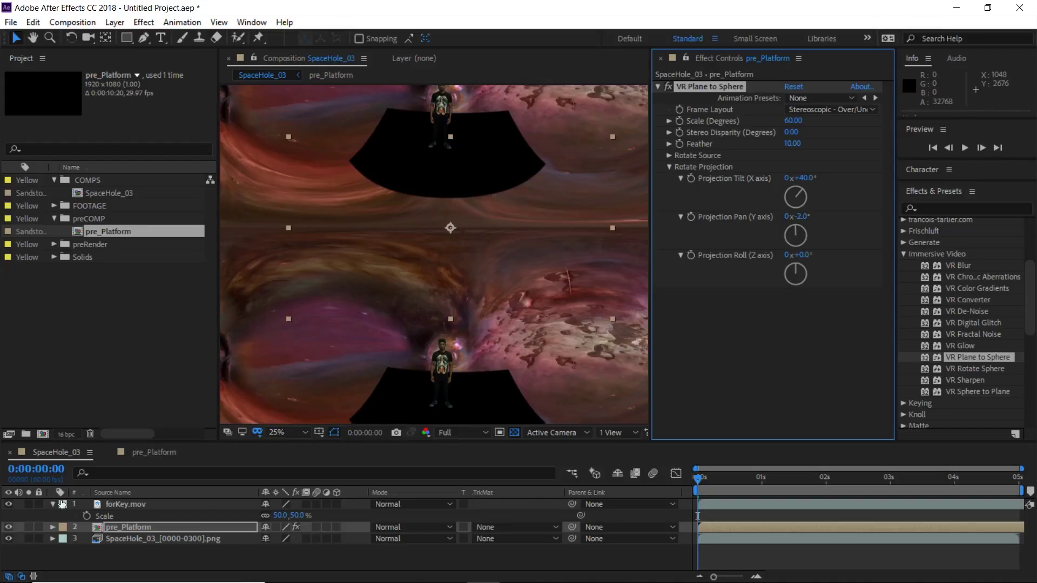
click(128, 529)
- Open the pre_Platform precomp to reach its full-frame Black Solid 1 layer
click(131, 530)
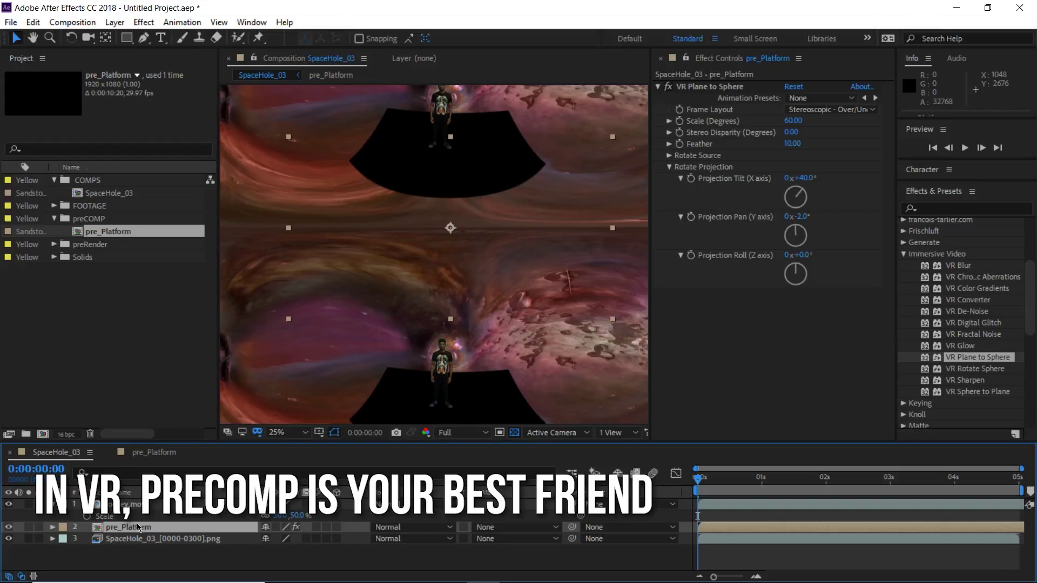
double_click(137, 524)
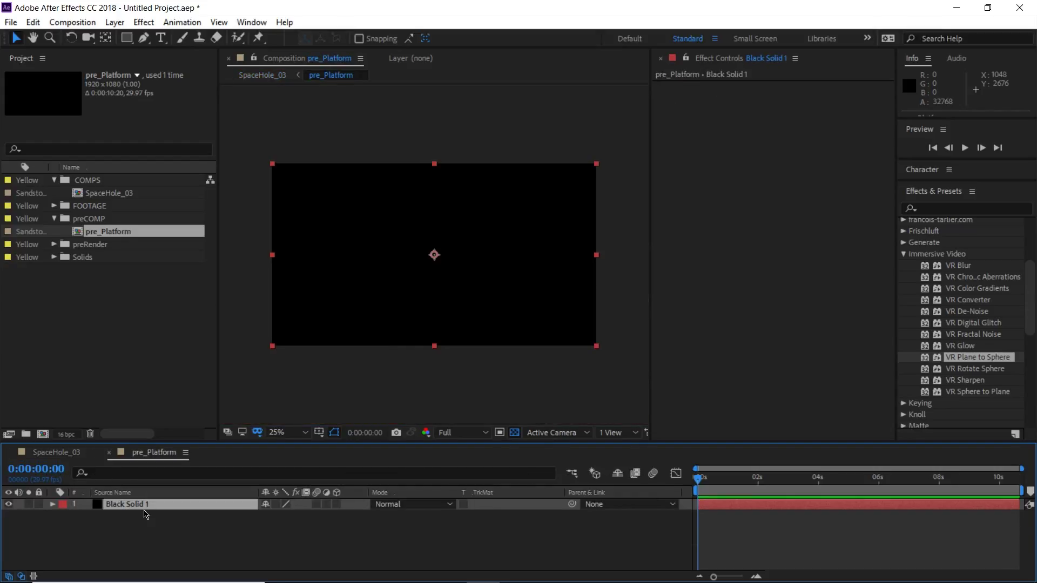
right_click(148, 506)
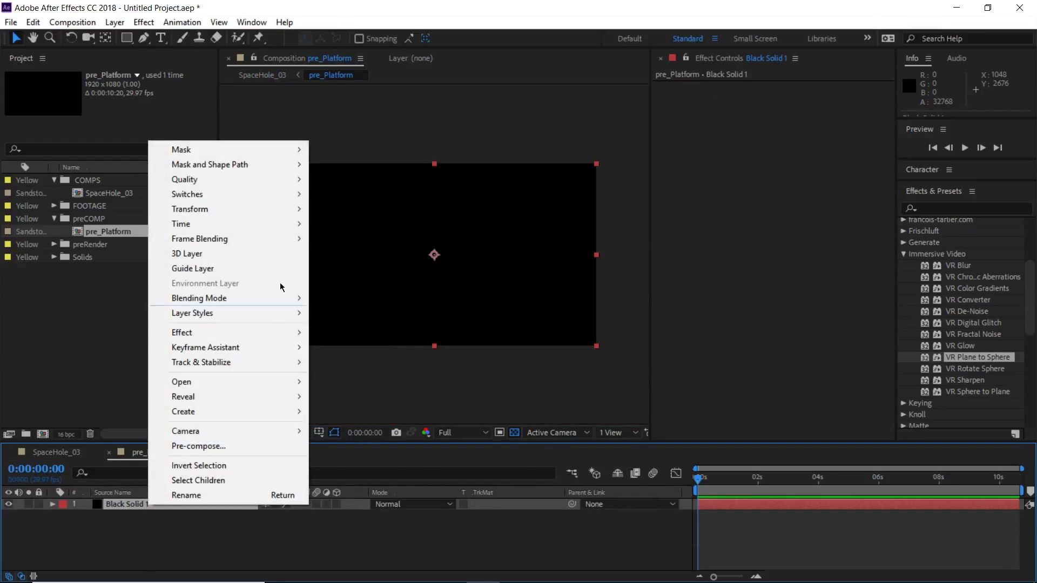
- Add Mask 1 to Black Solid 1 and reset its shape to a frame-filling ellipse
mouse_move(277, 151)
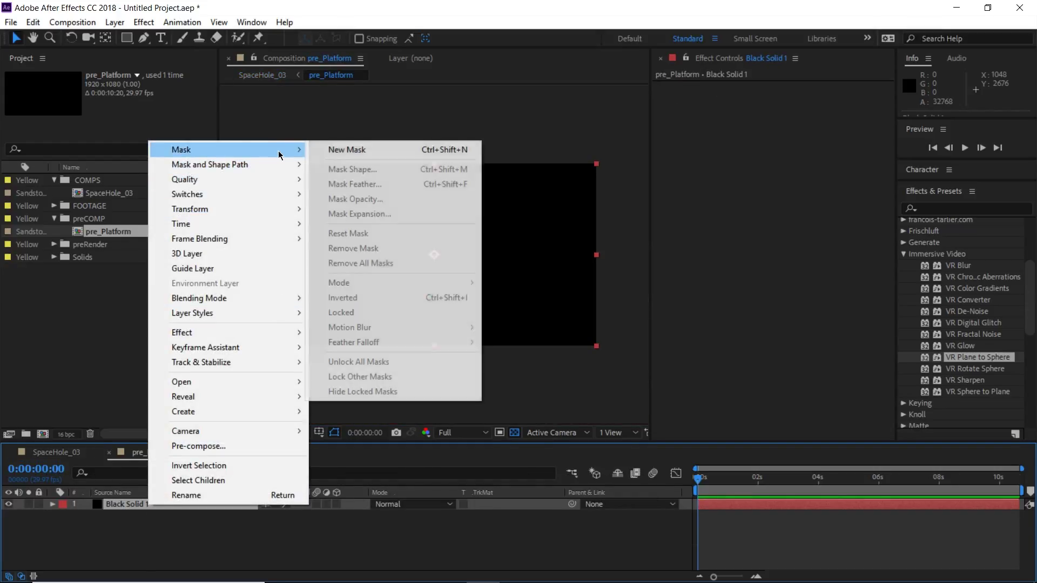
click(355, 153)
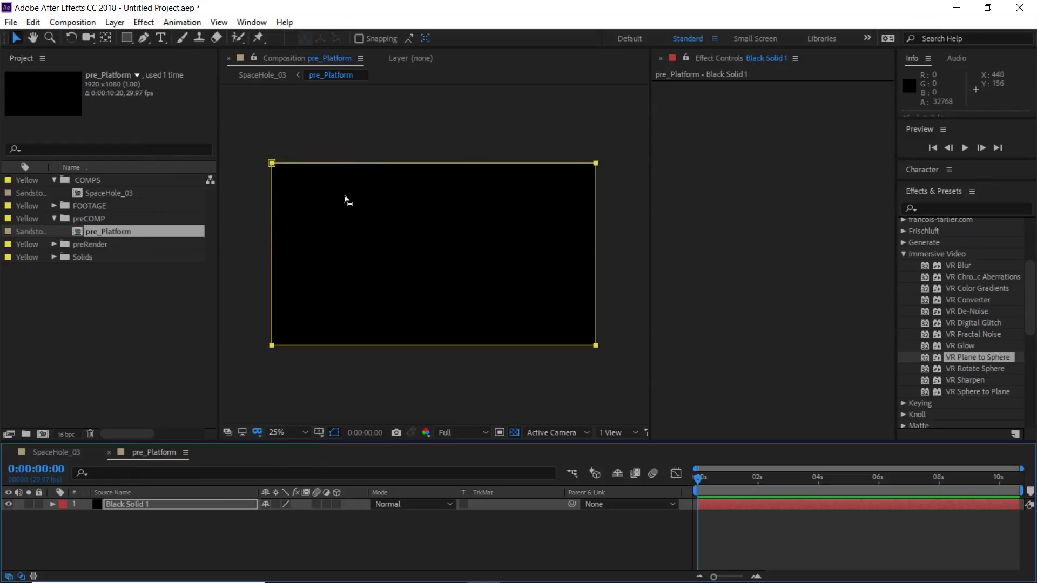
click(115, 505)
key(m)
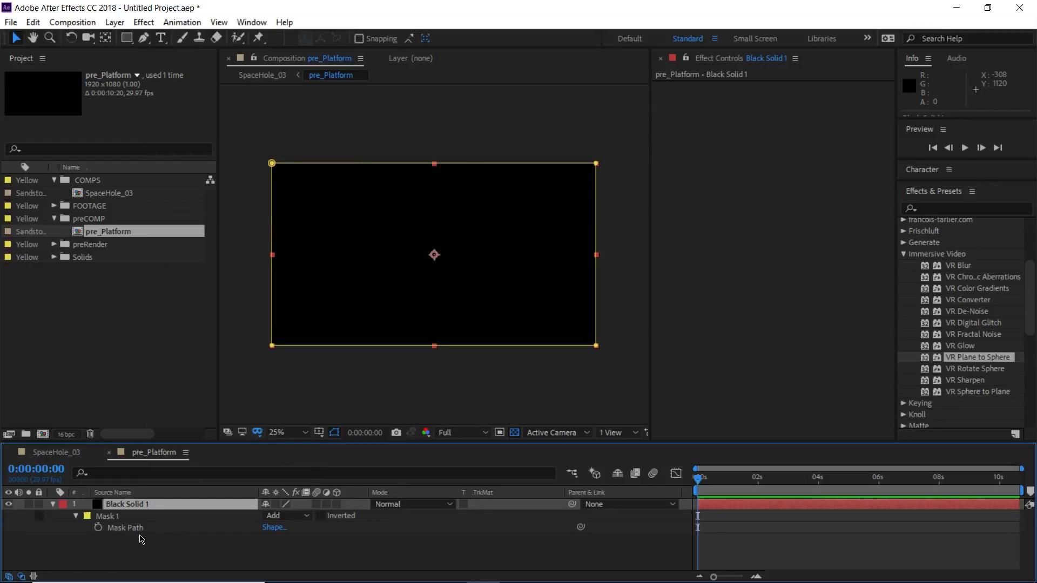
click(272, 529)
drag(1031, 390, 676, 108)
click(752, 263)
click(711, 286)
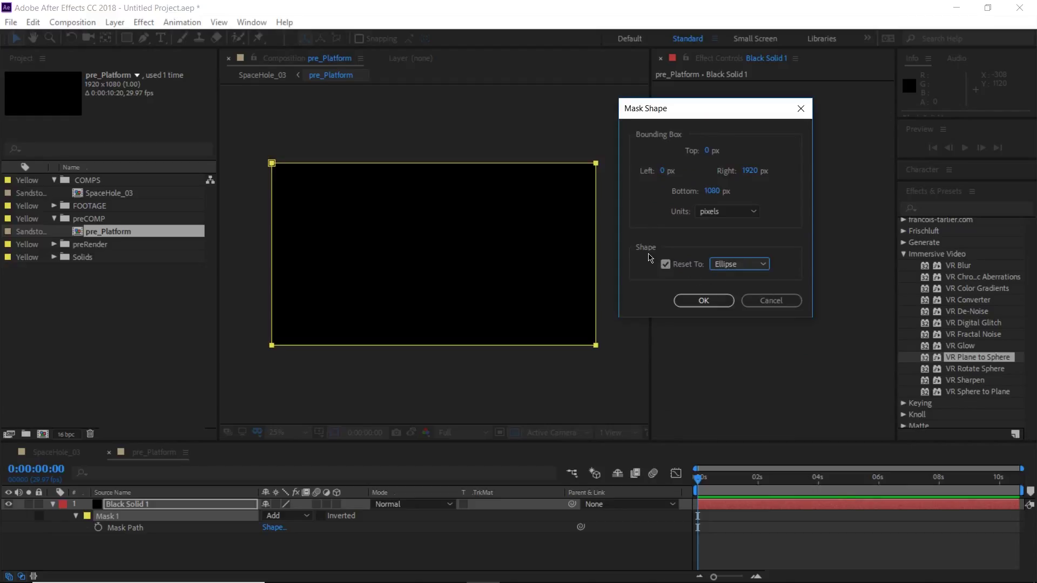
click(731, 265)
click(740, 296)
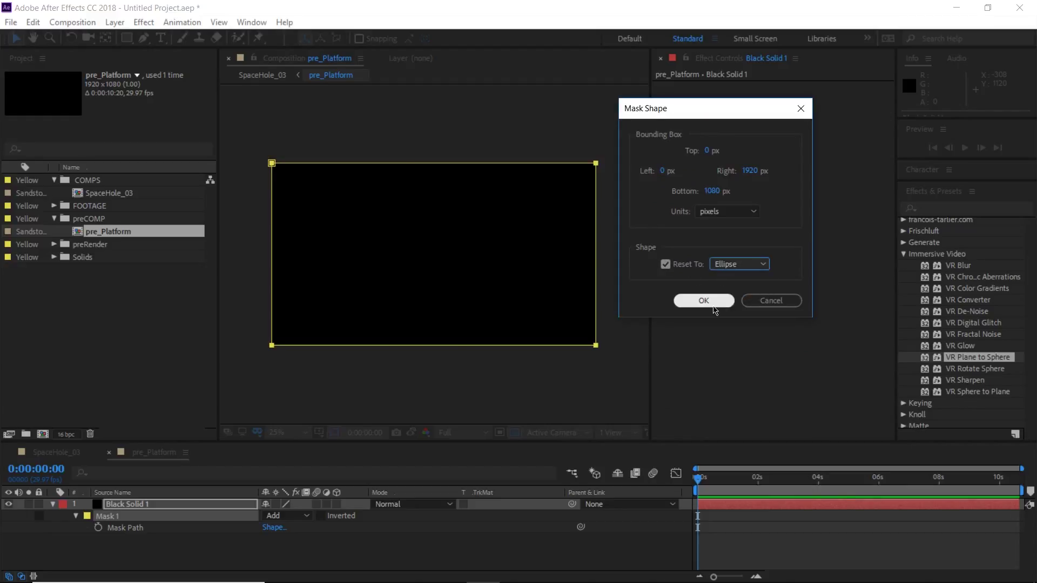
click(714, 301)
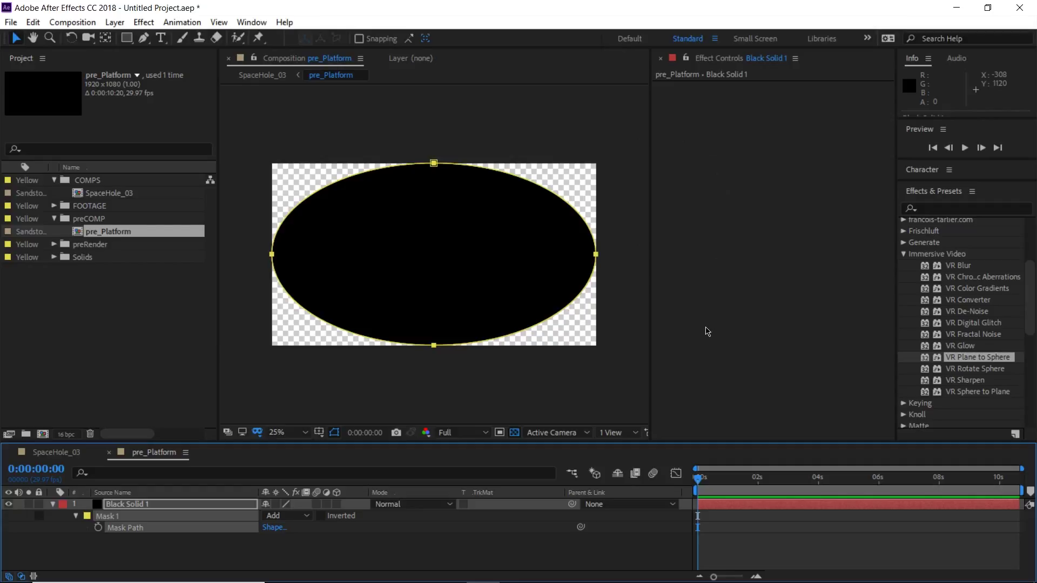
- Feather Mask 1 by 388 pixels and pull its edge inward, checking the platform in SpaceHole_03
click(76, 516)
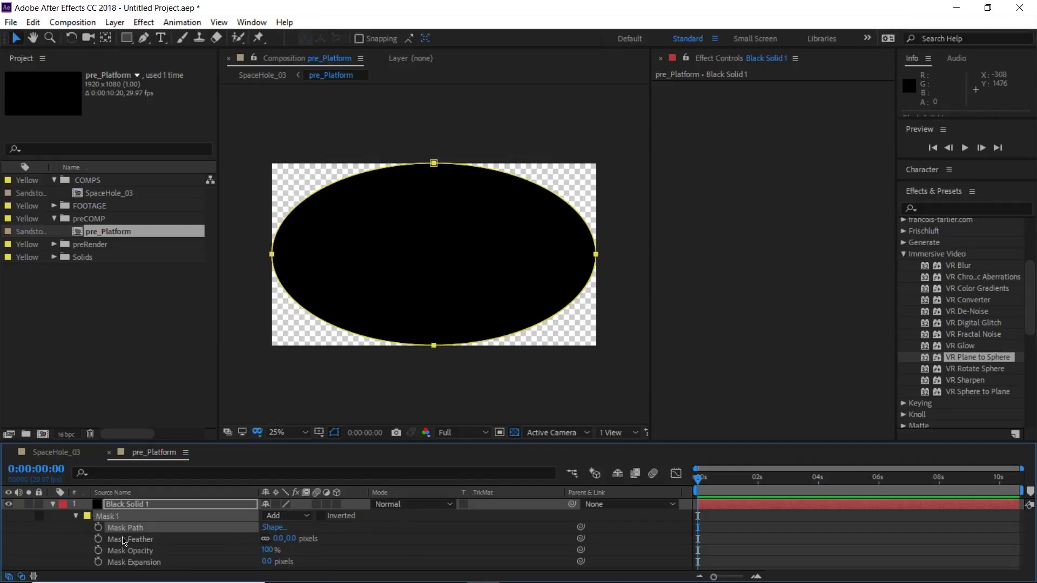
drag(276, 538, 521, 518)
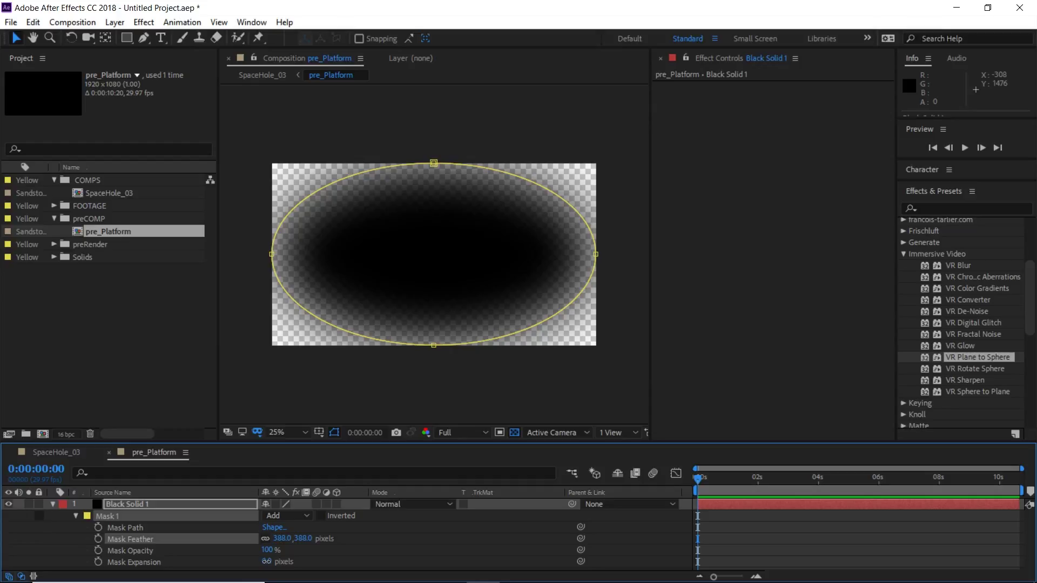
drag(267, 562, 250, 566)
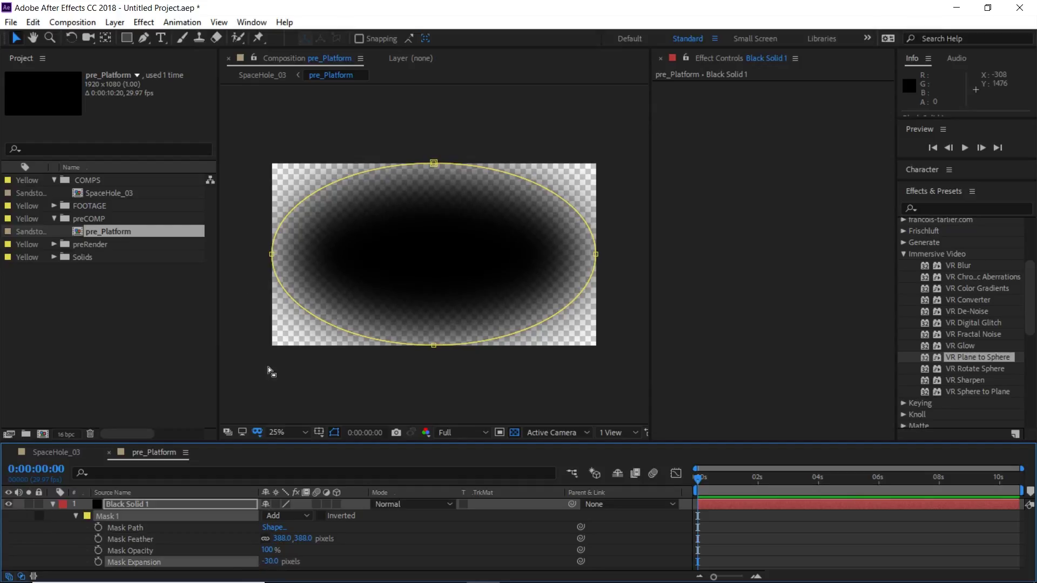
click(63, 455)
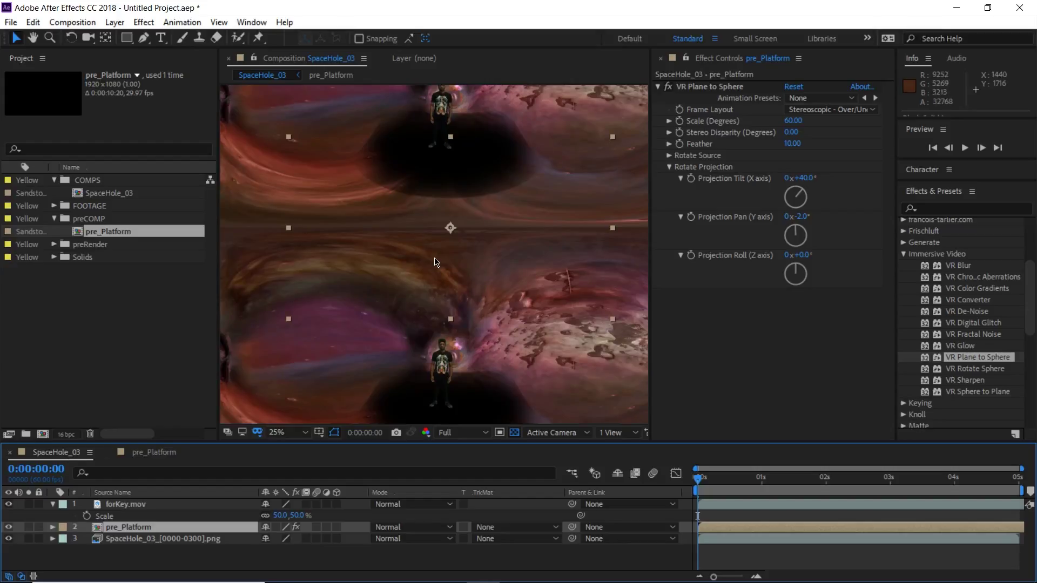
click(157, 454)
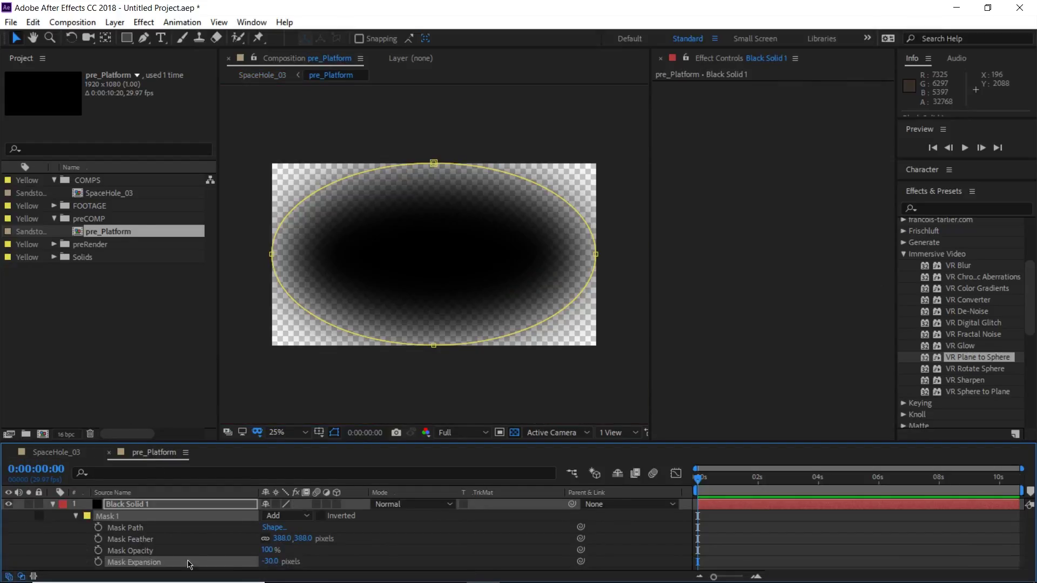
drag(270, 562, 197, 553)
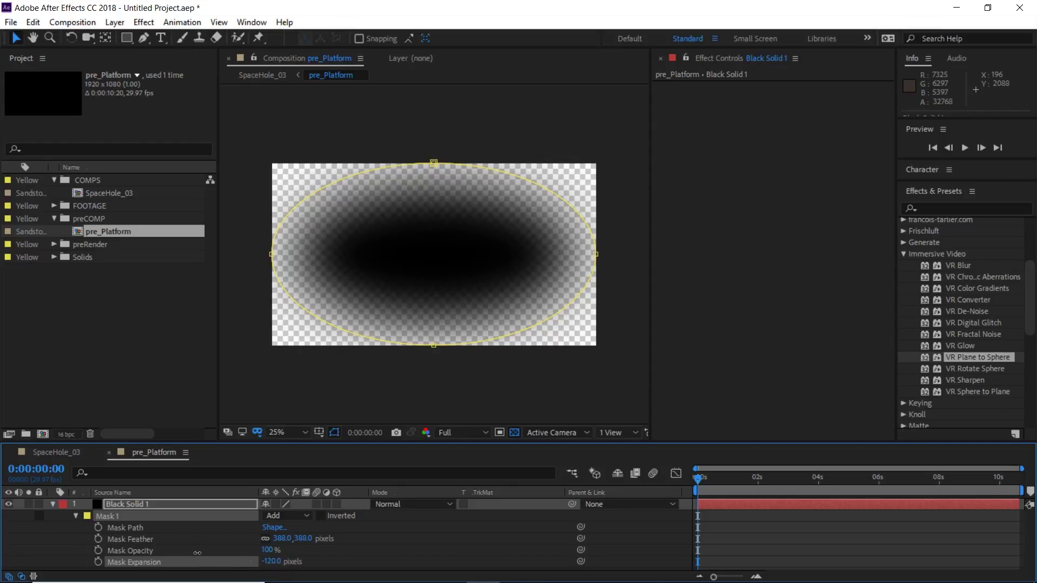
click(59, 453)
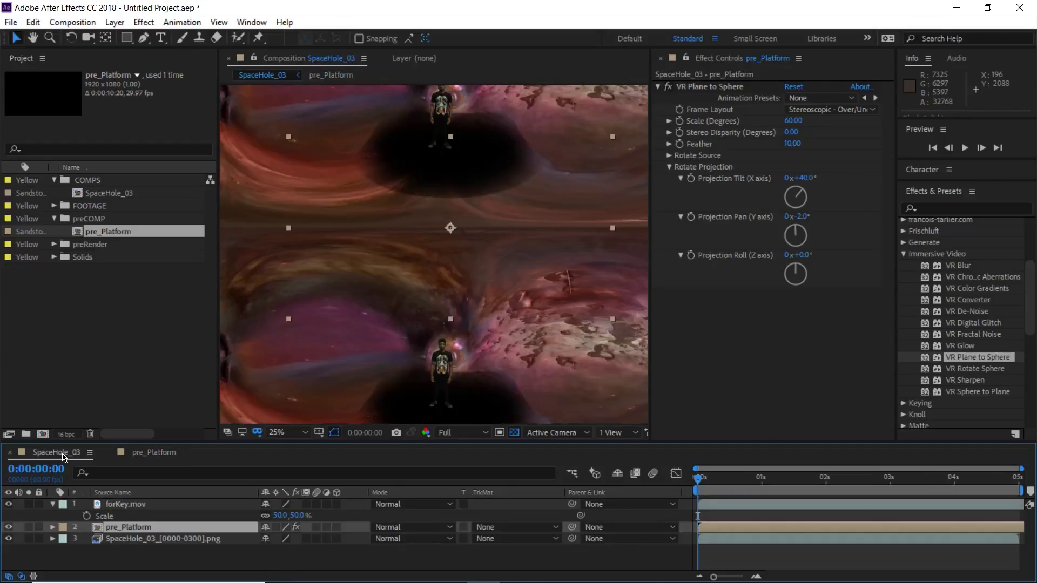
click(394, 565)
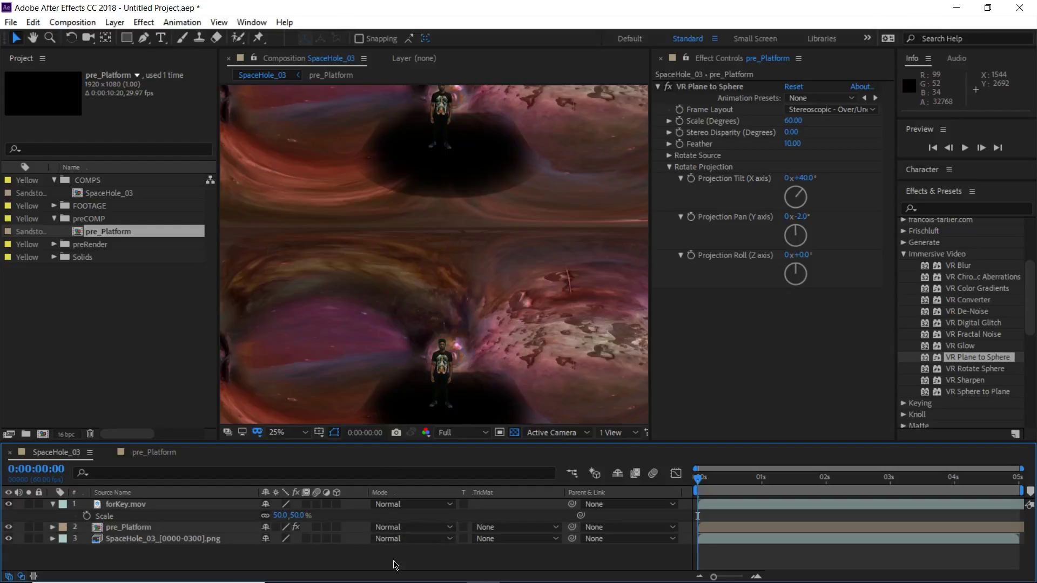
click(155, 458)
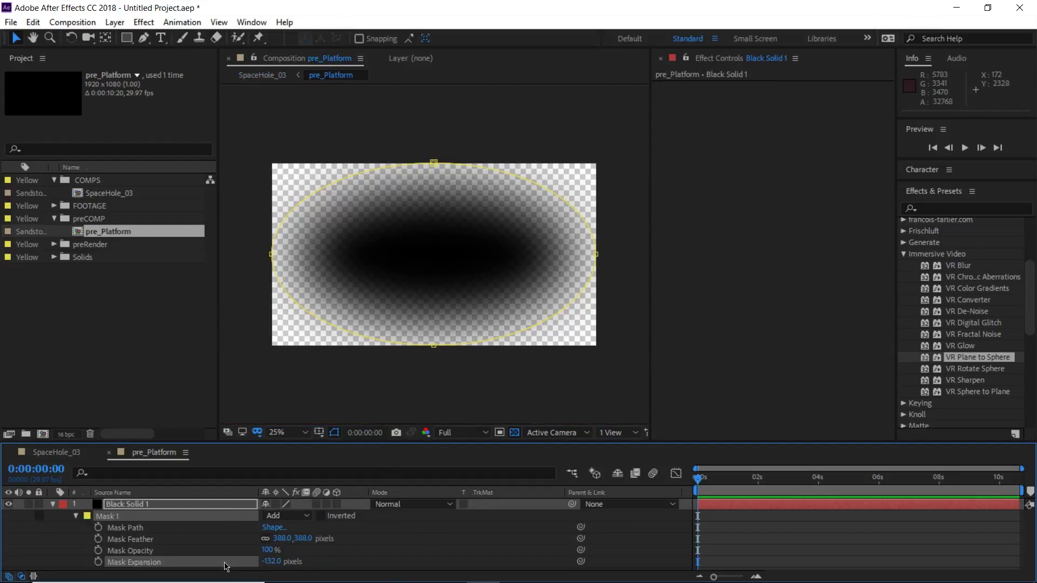
- Reset Mask Expansion to 0 and scale the ellipse mask down, previewing it in SpaceHole_03
click(270, 562)
text(0)
key(Return)
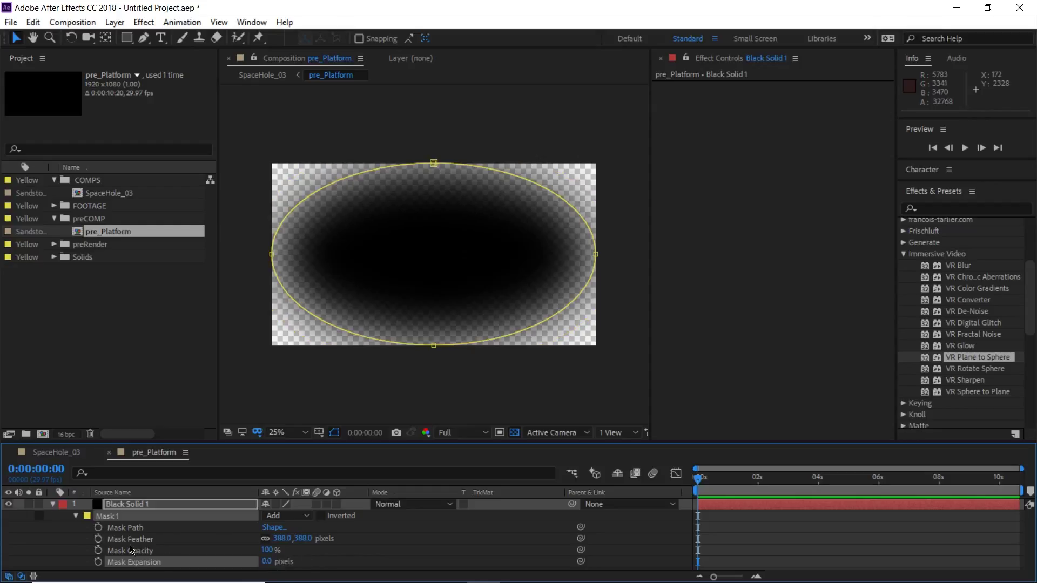
click(433, 164)
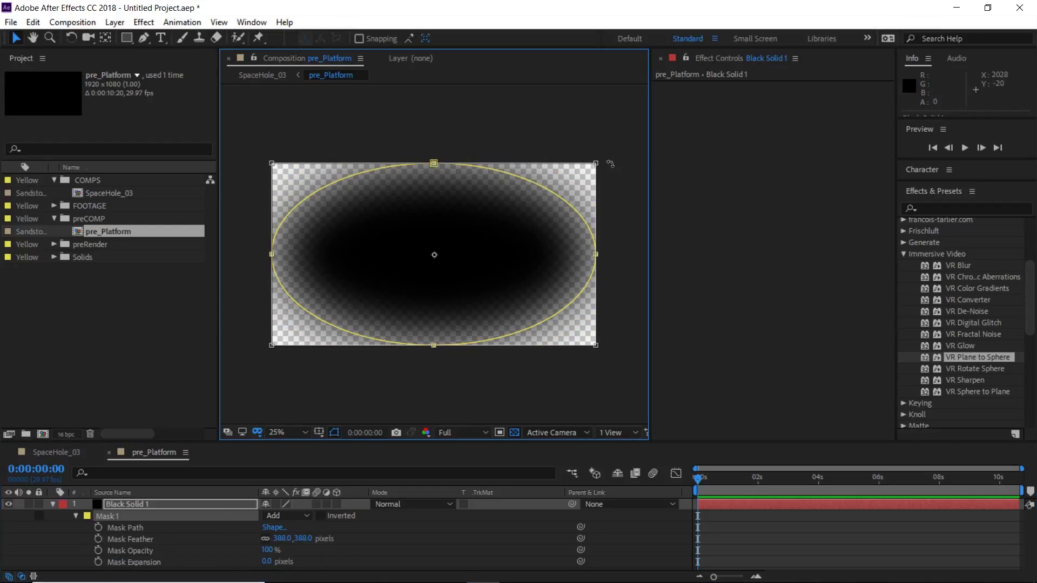
drag(592, 168, 528, 202)
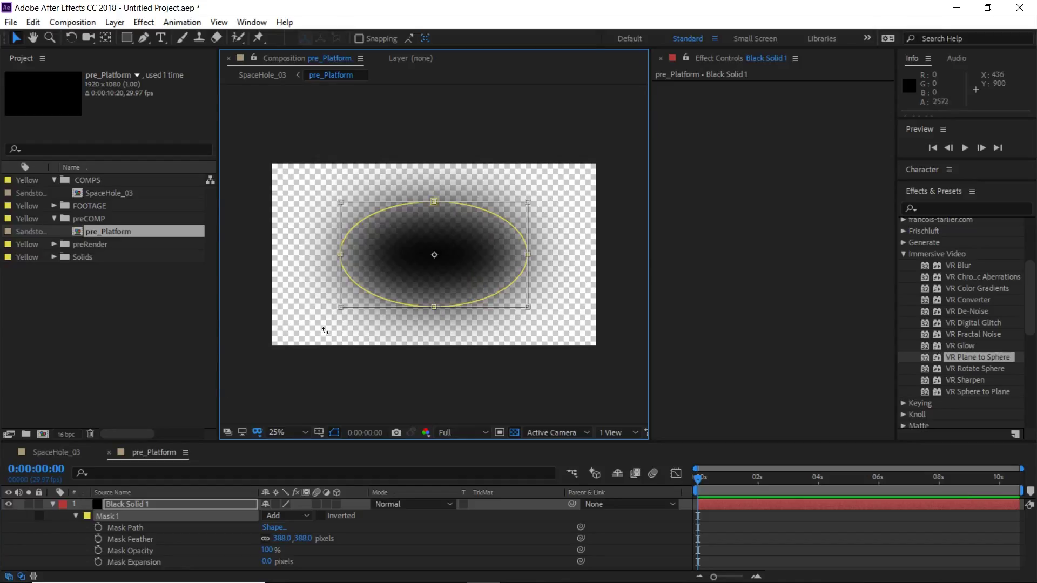
click(65, 452)
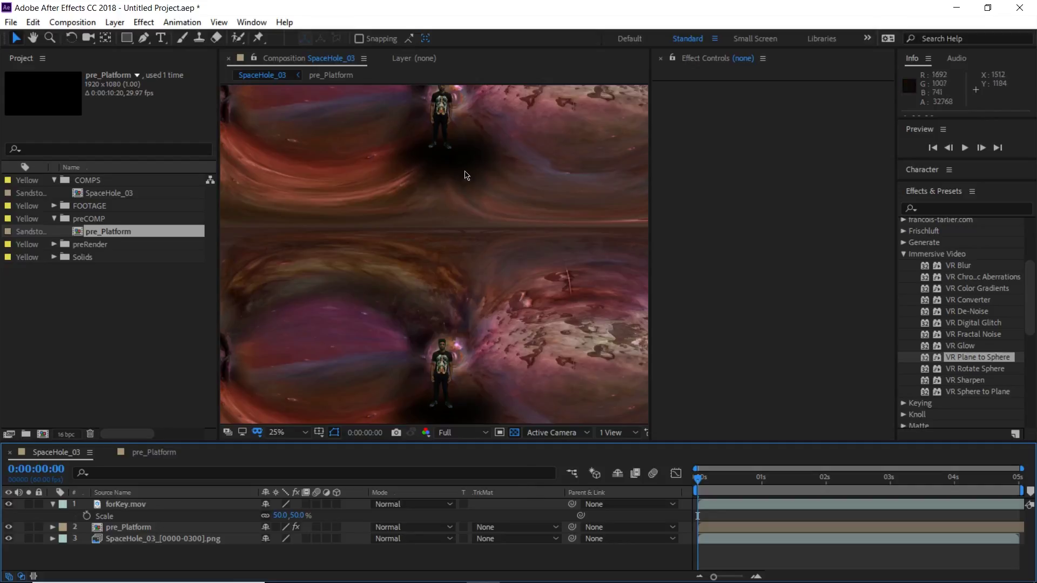
- Set pre_Platform's VR Plane to Sphere Projection Pan to -6° and reframe the dancer
click(129, 527)
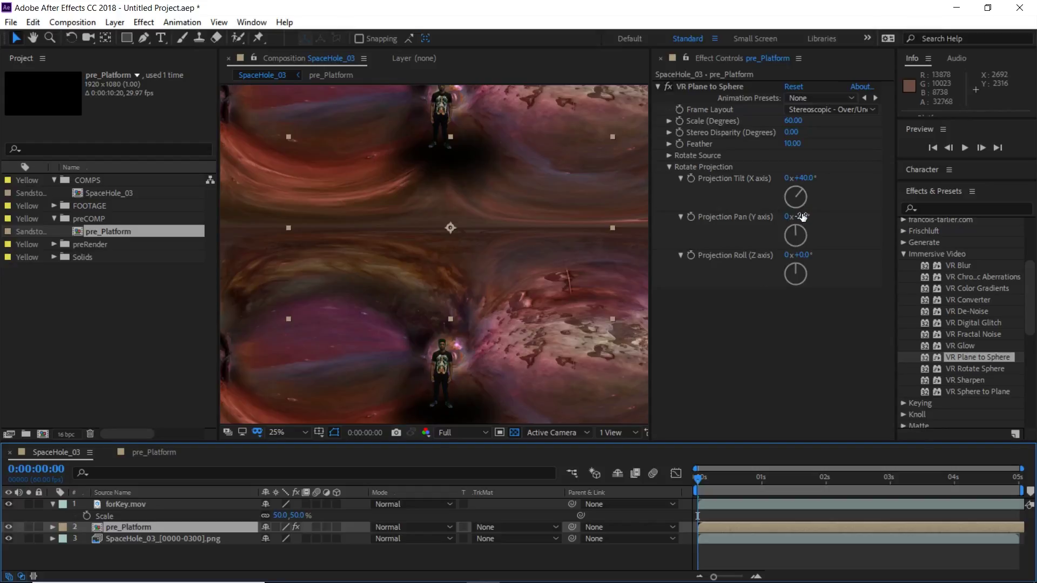
drag(801, 216, 798, 216)
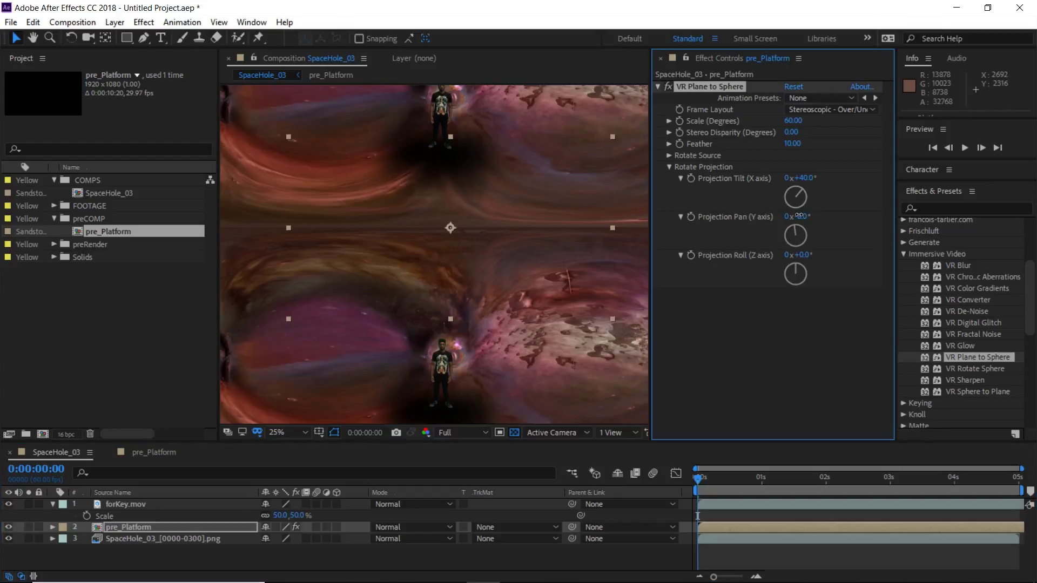
click(803, 216)
text(0)
key(Return)
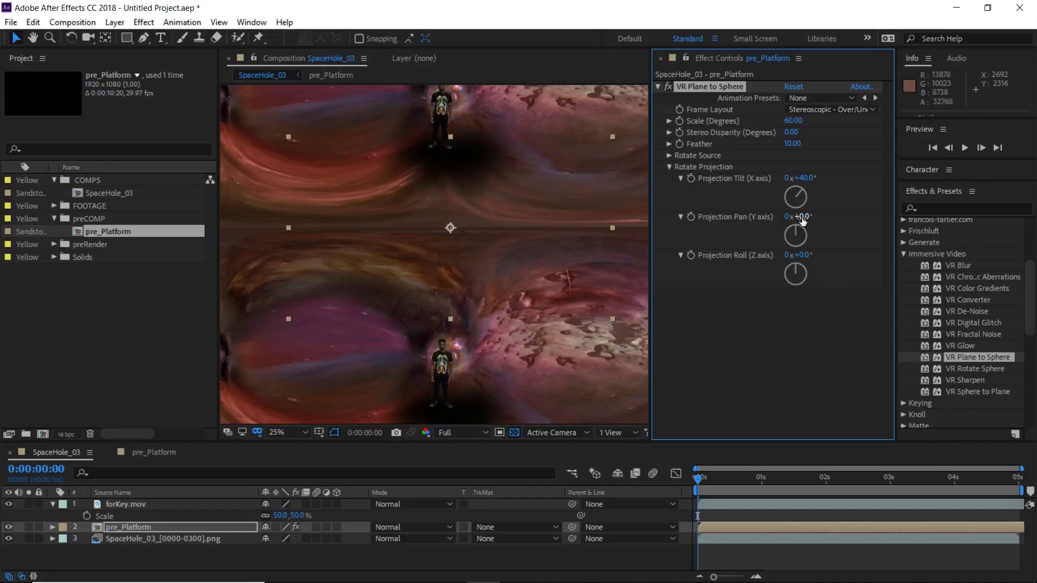
drag(798, 217, 795, 217)
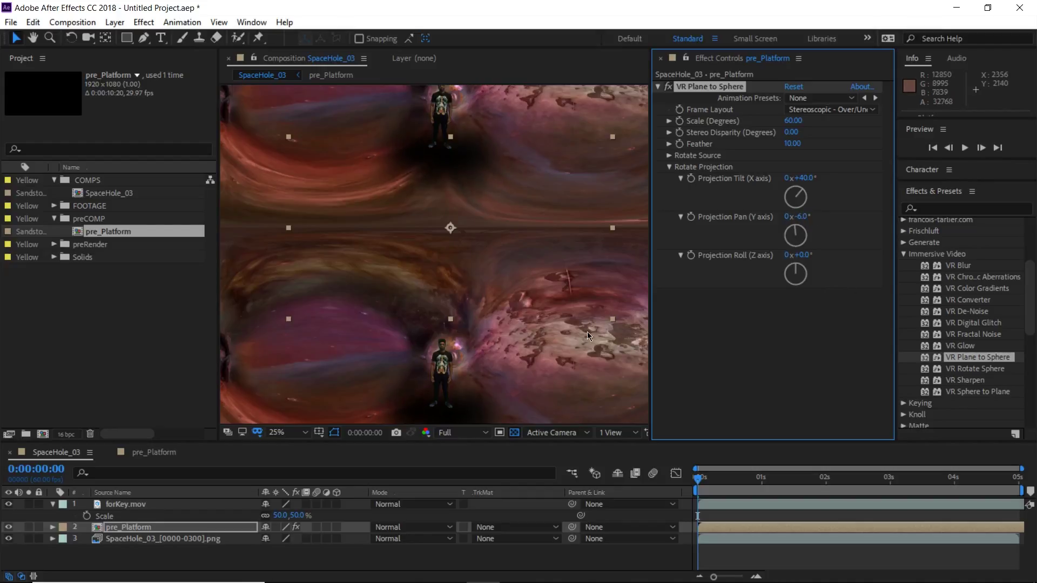
drag(493, 389, 479, 302)
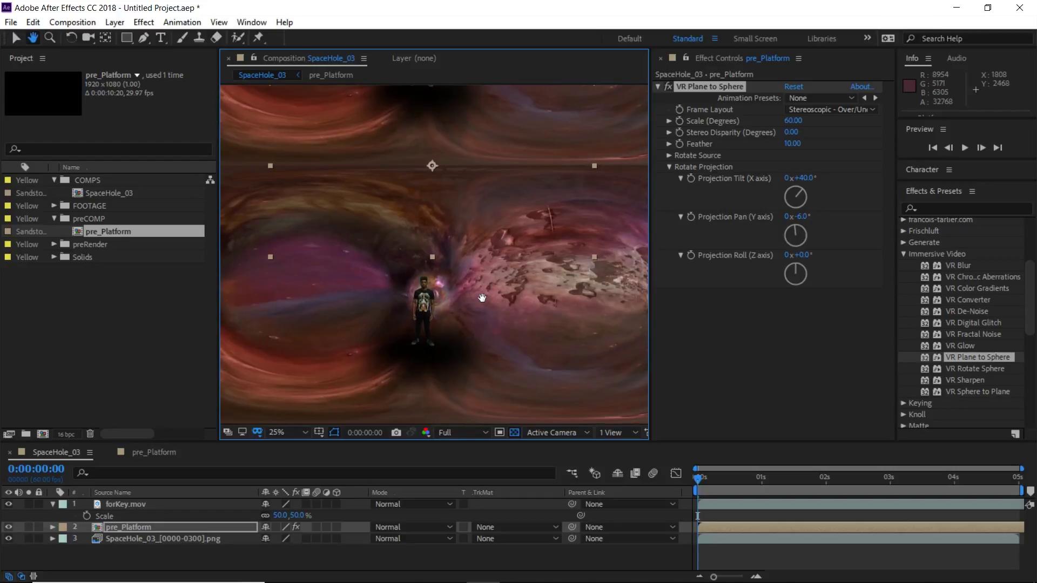
key(v)
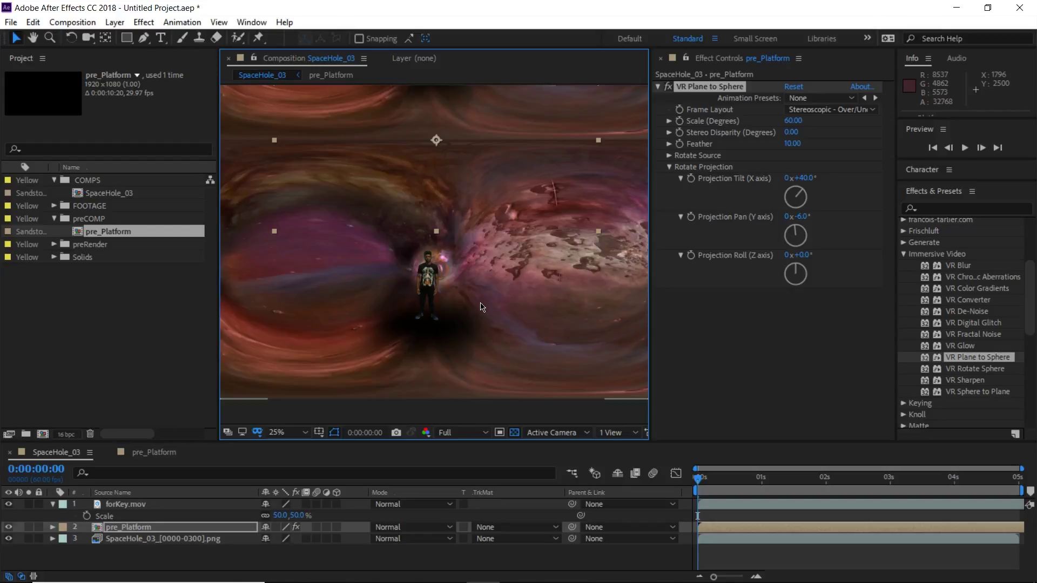
click(245, 23)
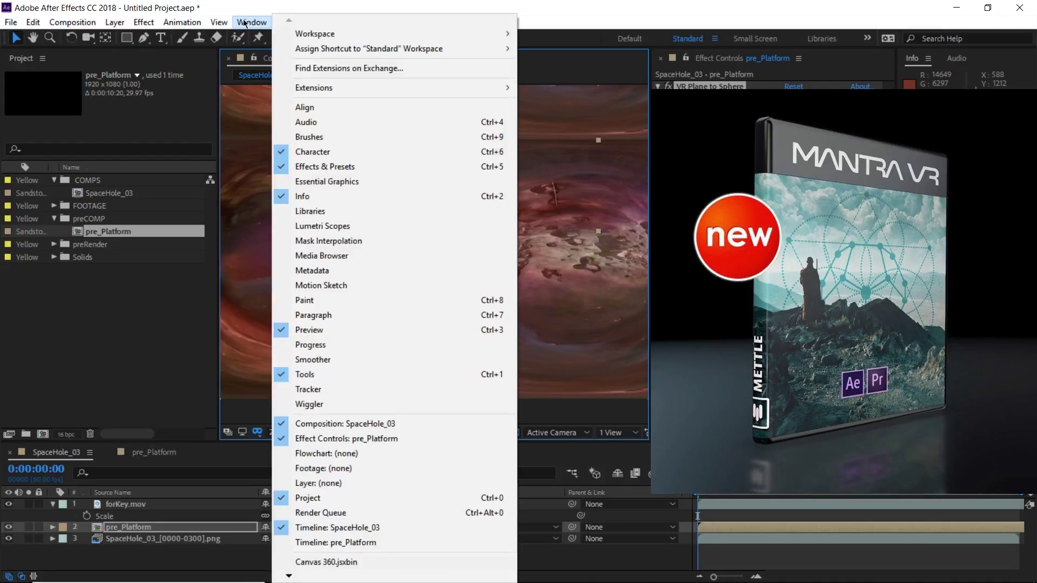
- Open the Mettle Globe Preview panel and move it clear of the Composition viewer
mouse_move(325, 92)
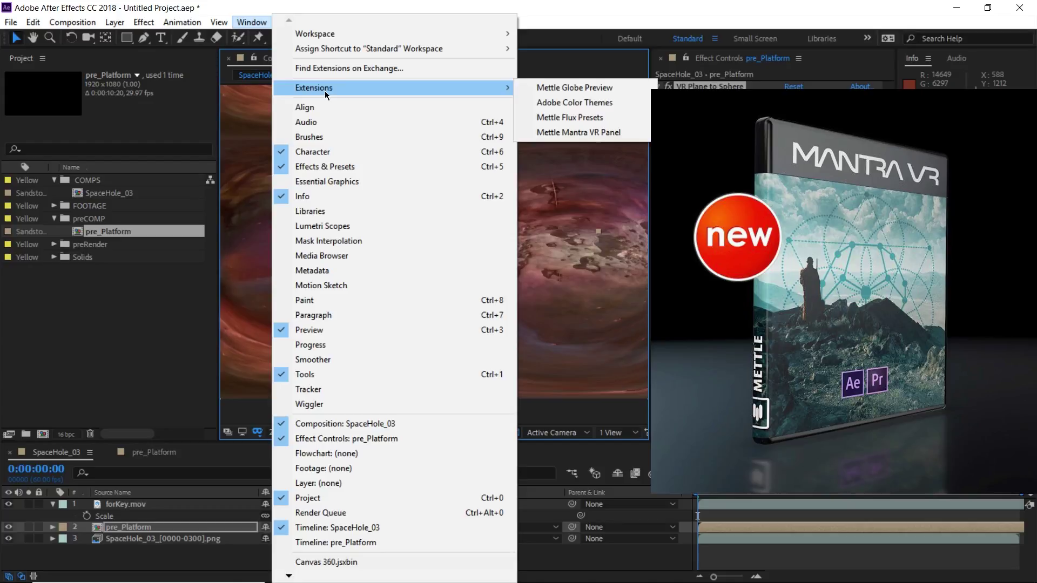
click(586, 88)
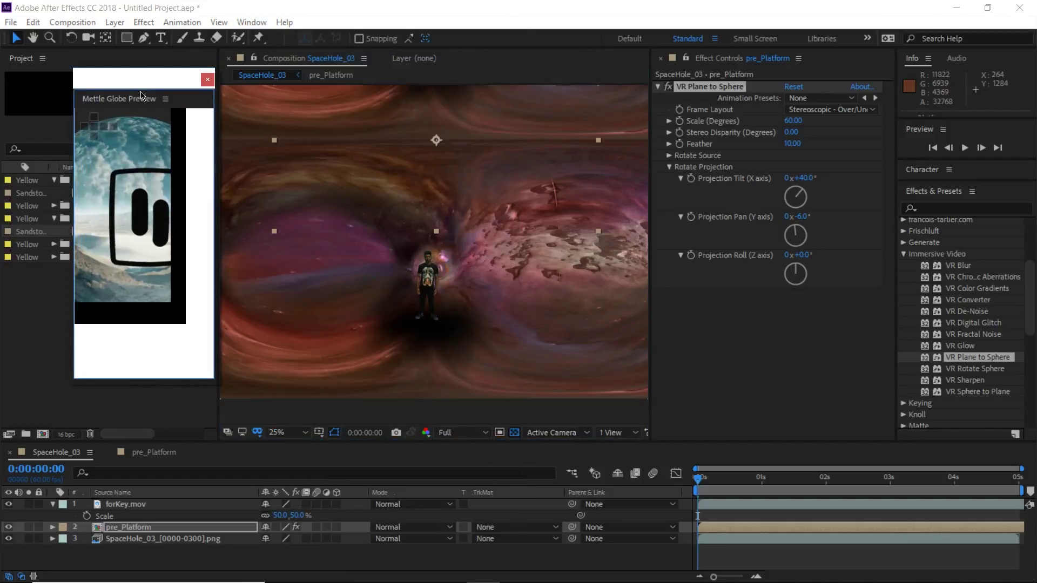
drag(141, 95, 265, 192)
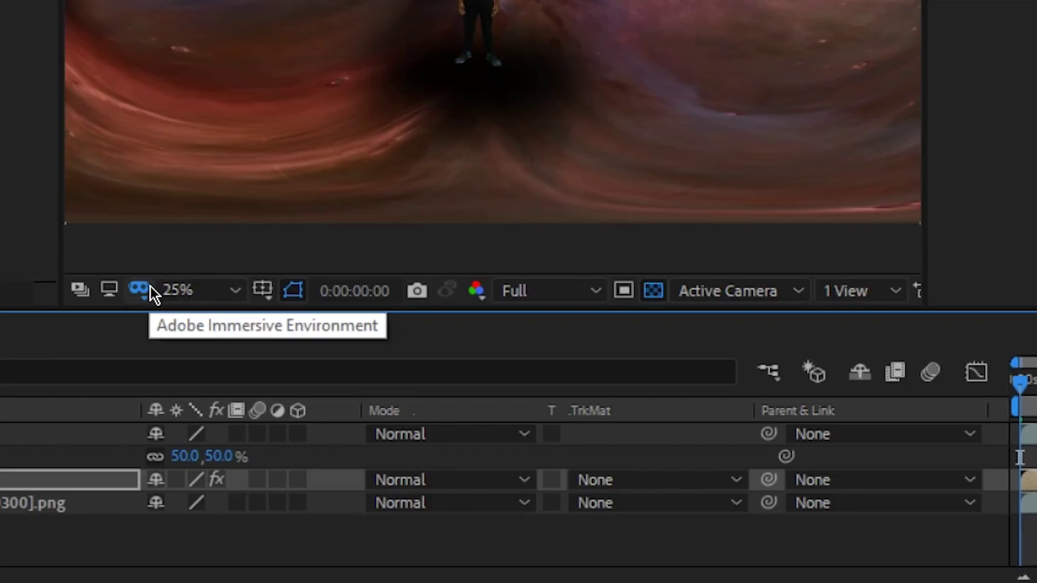
click(150, 286)
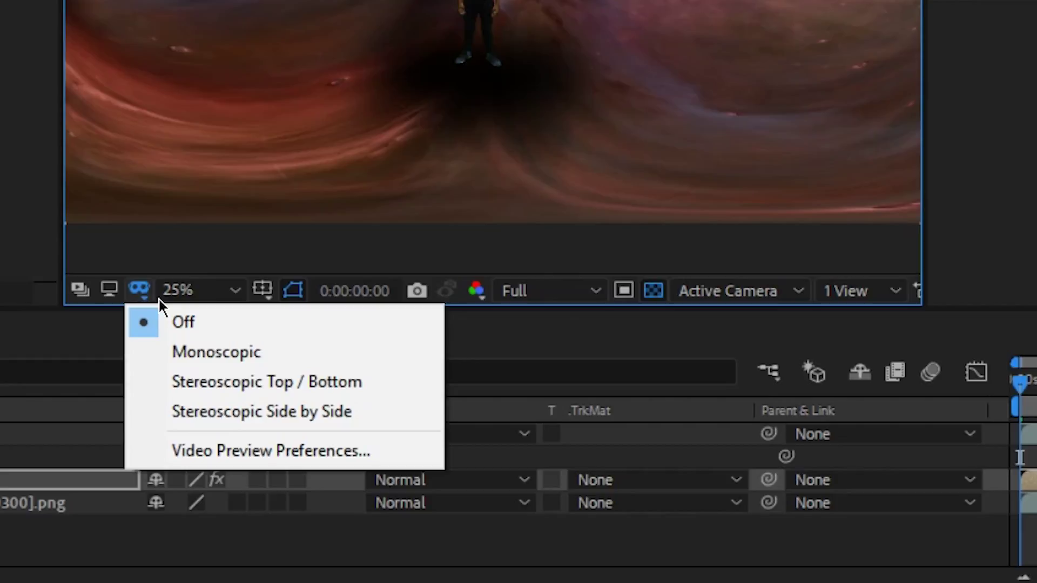
click(218, 452)
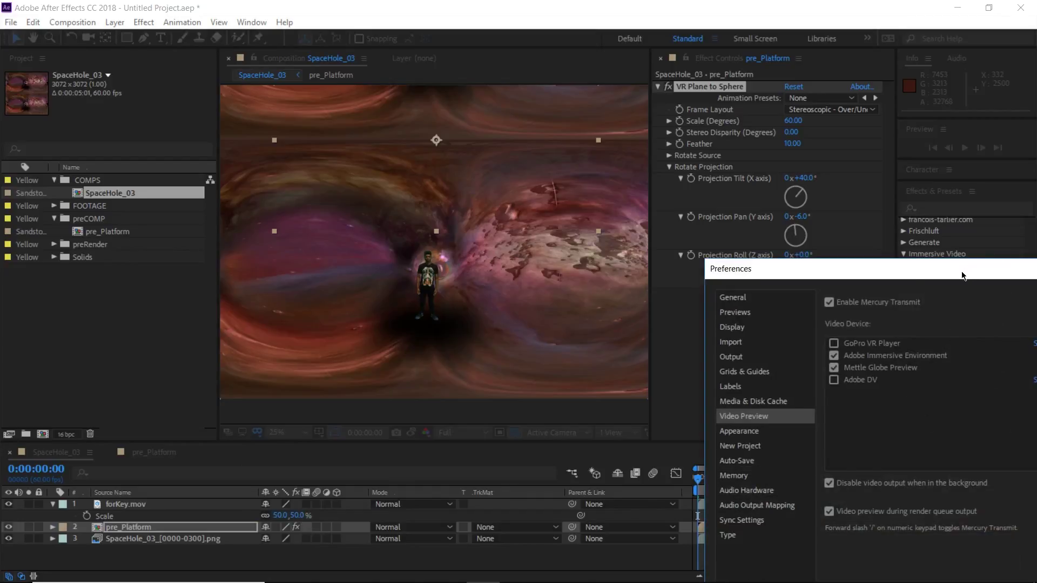
drag(963, 276, 472, 103)
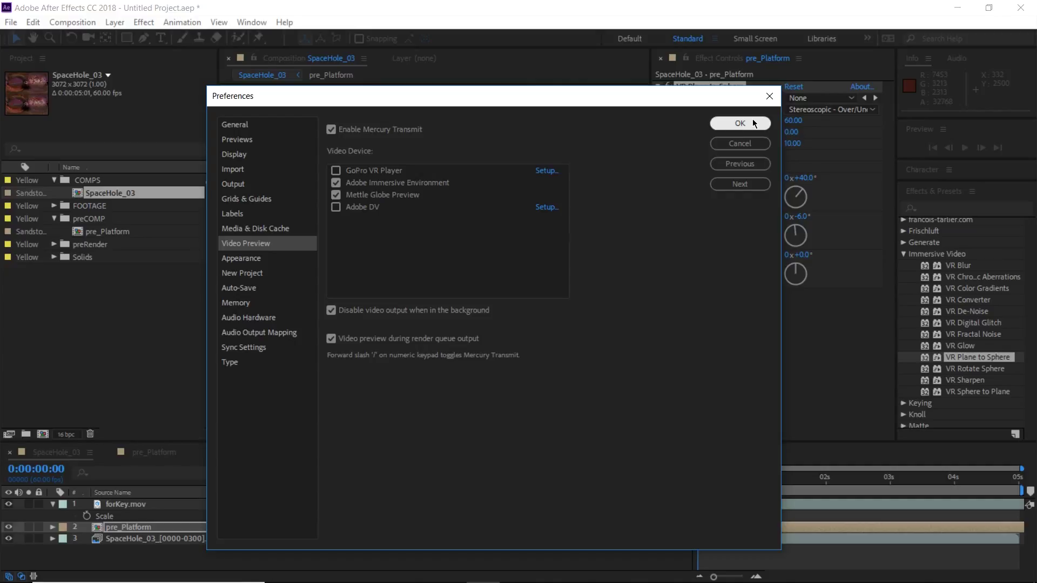
click(754, 123)
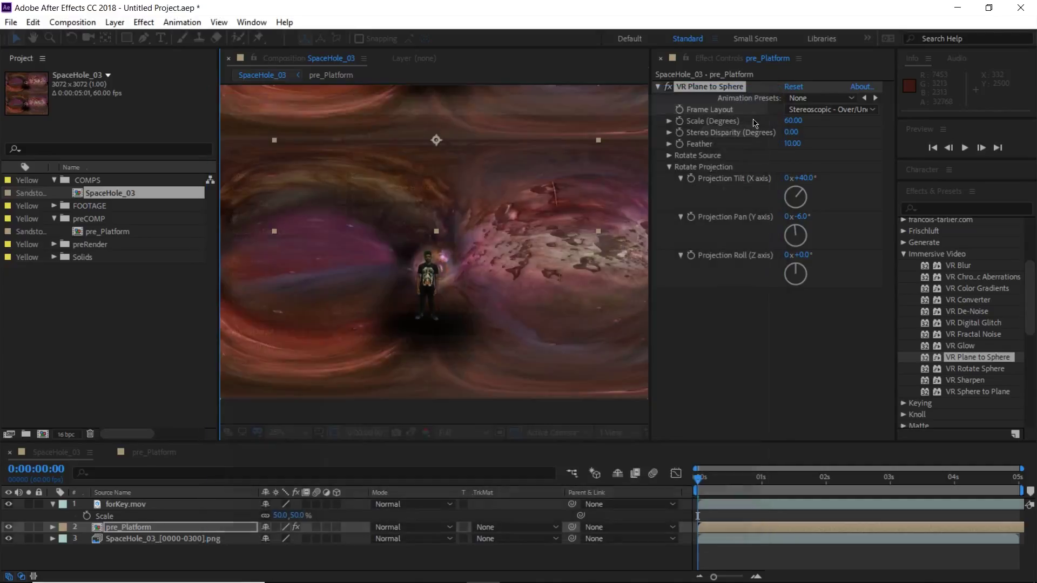
- Switch the viewer to Stereoscopic Top / Bottom preview and play back the space-hole scene
click(258, 432)
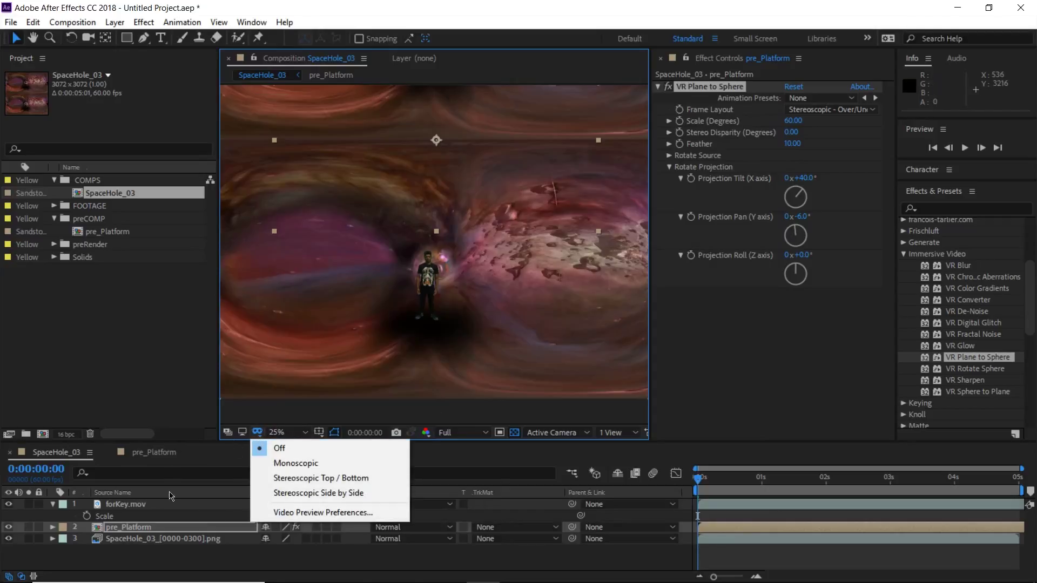
click(305, 477)
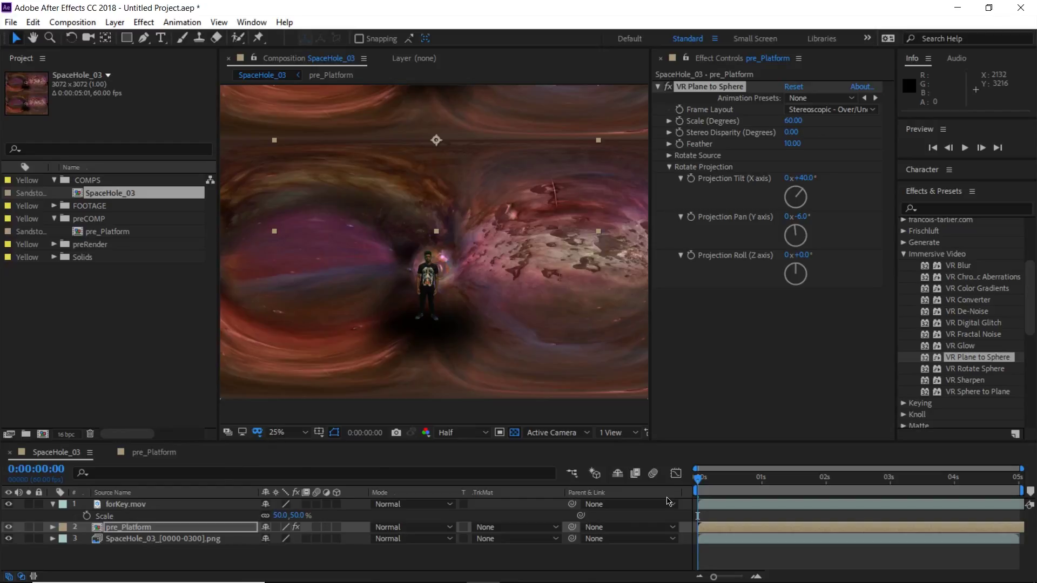
key(space)
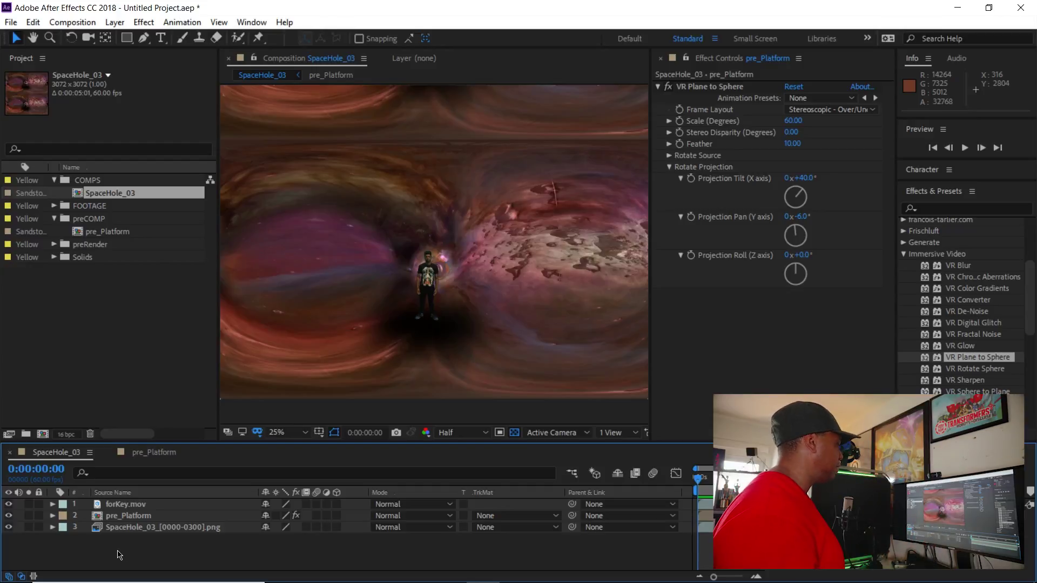
right_click(120, 551)
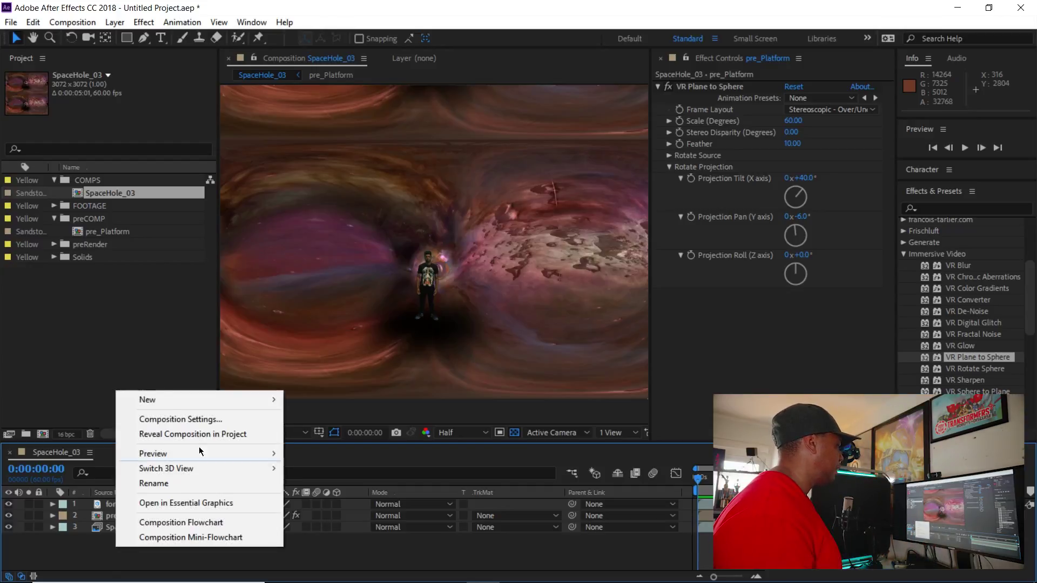
- Add a new adjustment layer and apply Magic Bullet Looks to it
mouse_move(210, 401)
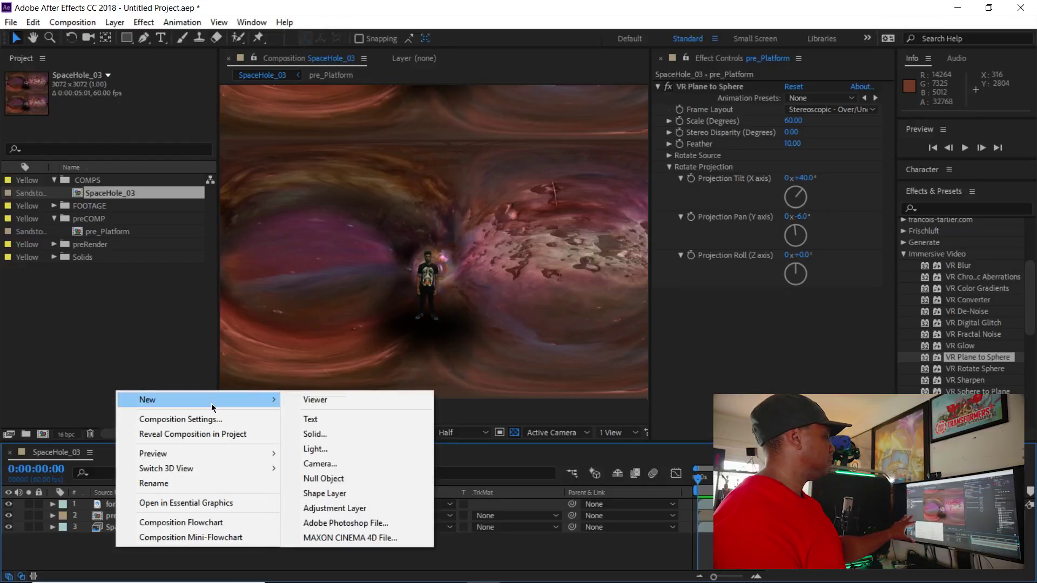
click(352, 512)
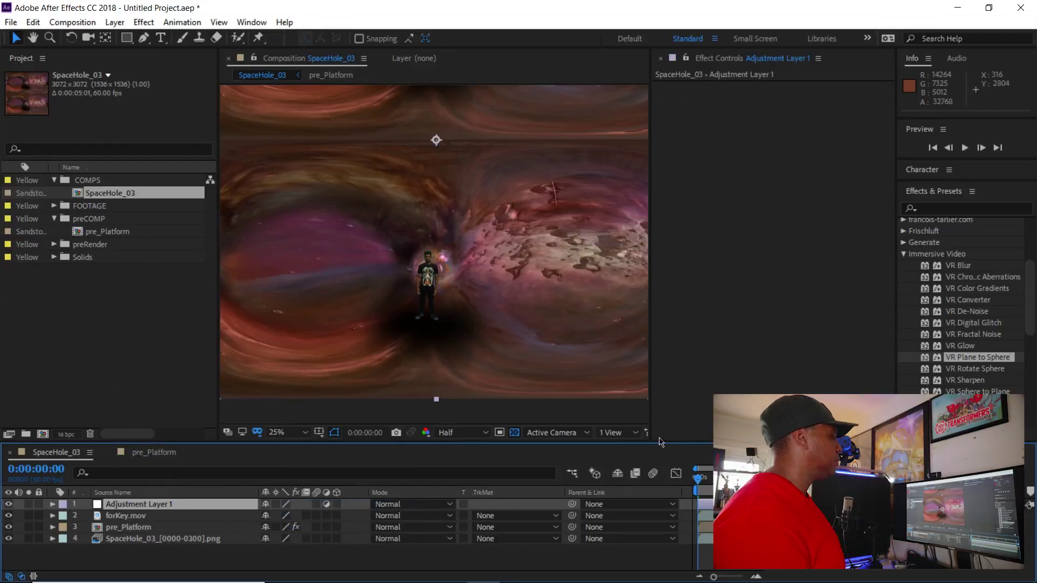
click(971, 208)
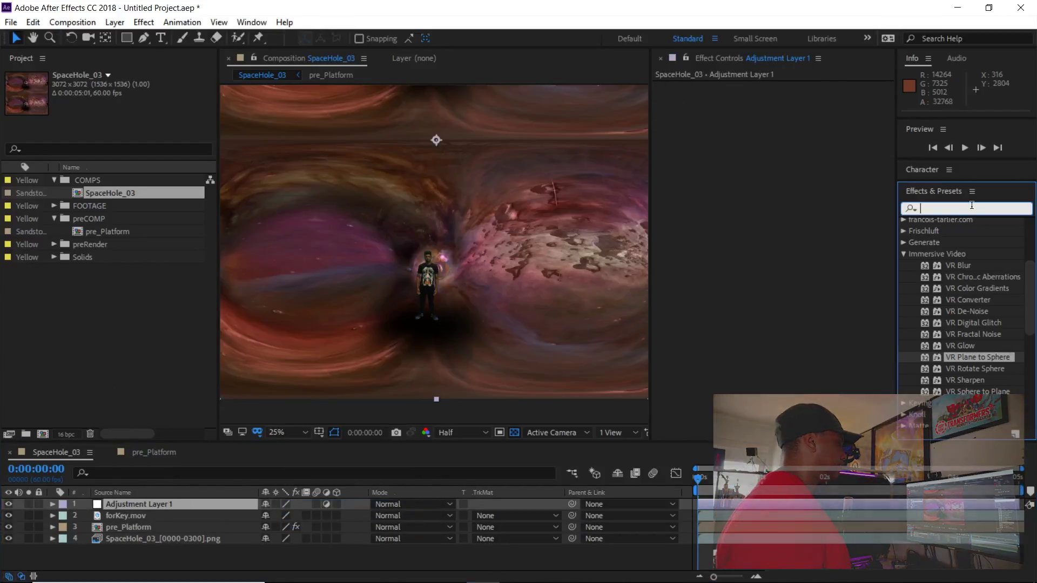
text(looks)
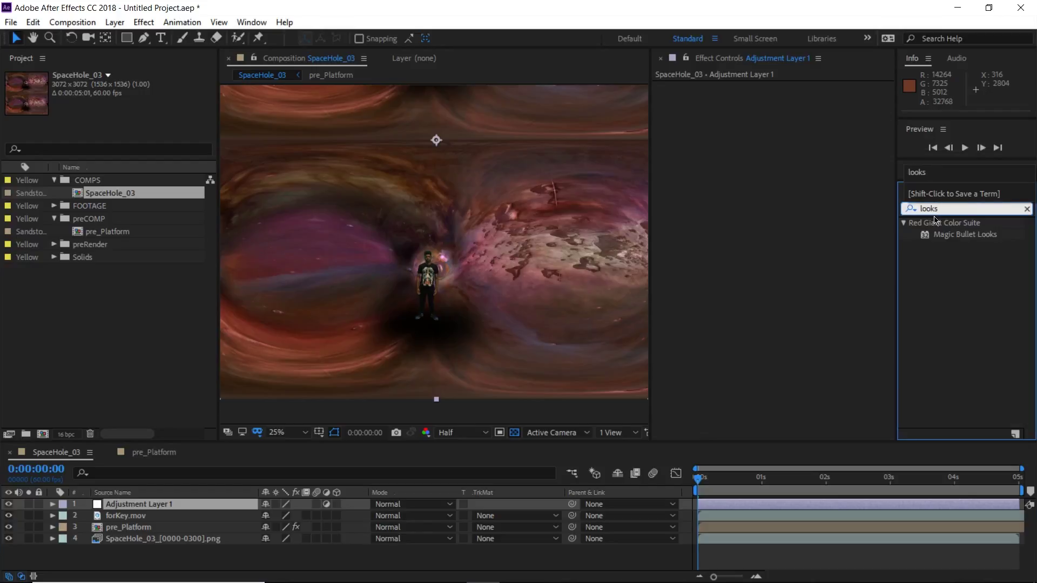
click(965, 236)
drag(992, 243, 775, 174)
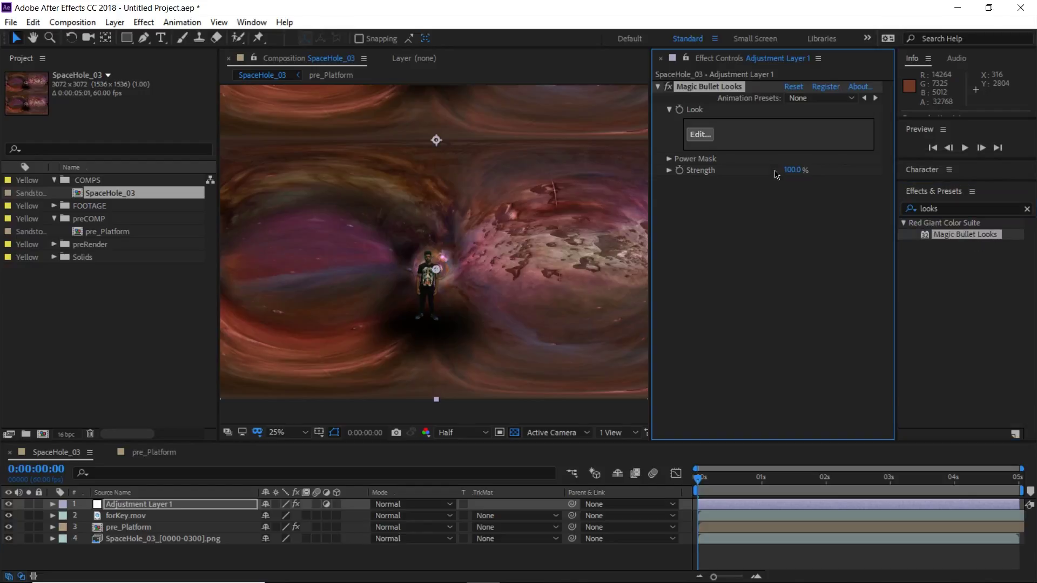
- In the Looks editor, preview the Cool, Warm, Vibrant, Shadow Lift, Sharpen and Zombies looks
click(698, 135)
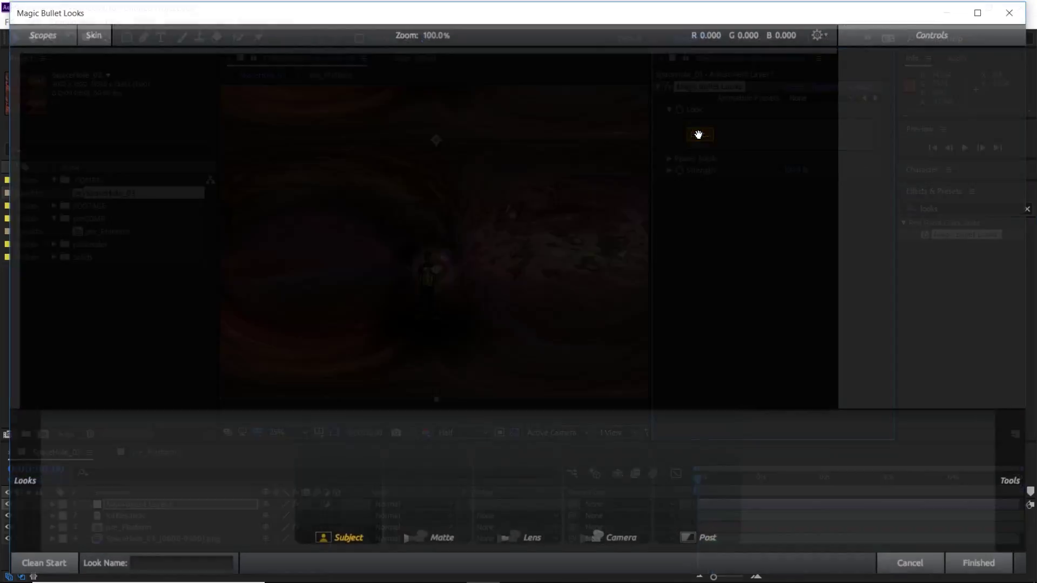
click(59, 138)
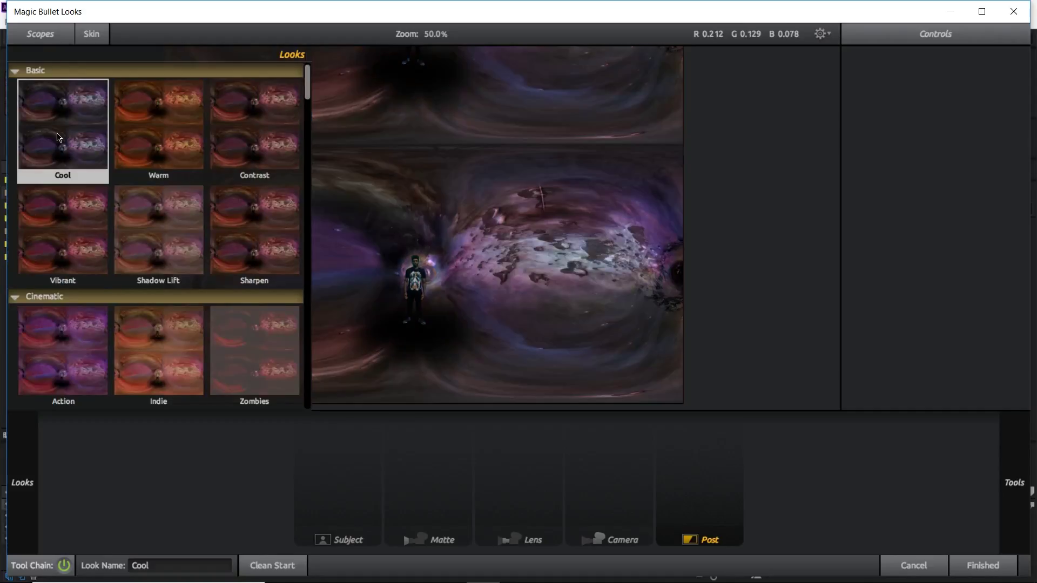
click(135, 131)
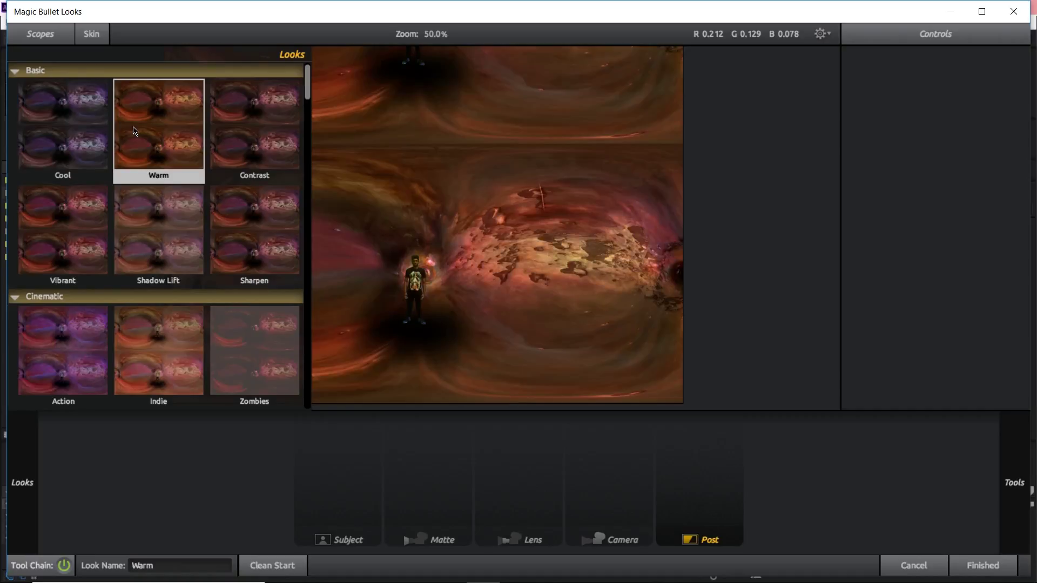
click(92, 225)
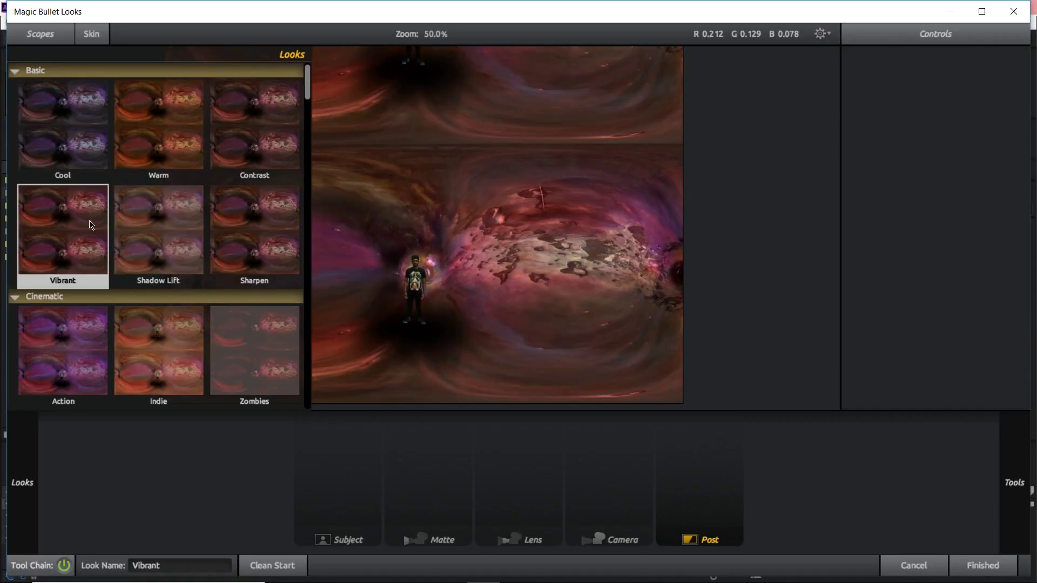
click(173, 237)
click(241, 248)
click(223, 322)
- Settle on the Action look and apply it to the composition
scroll(222, 322, down, 1)
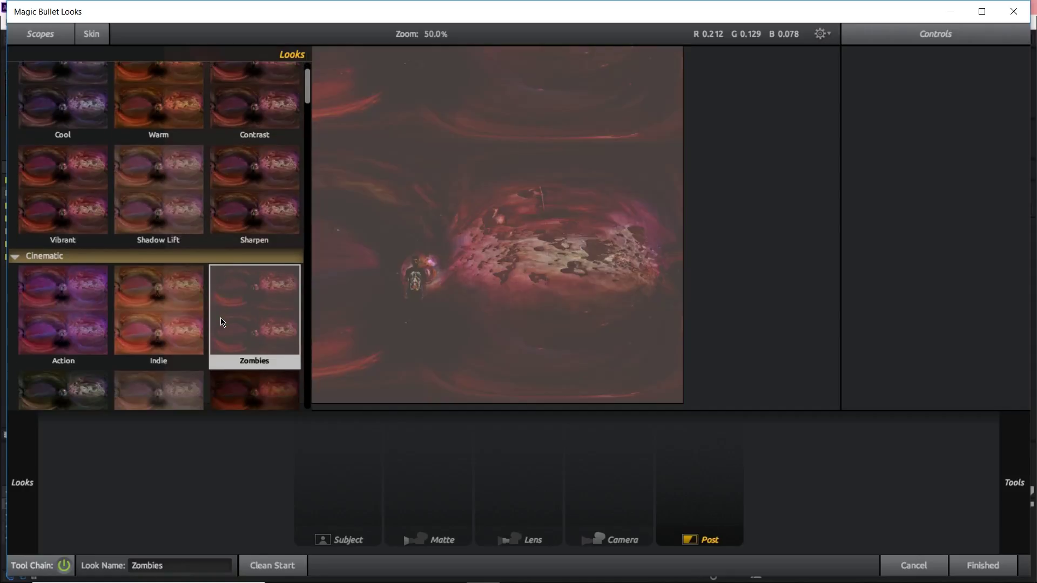
scroll(74, 278, down, 1)
click(75, 290)
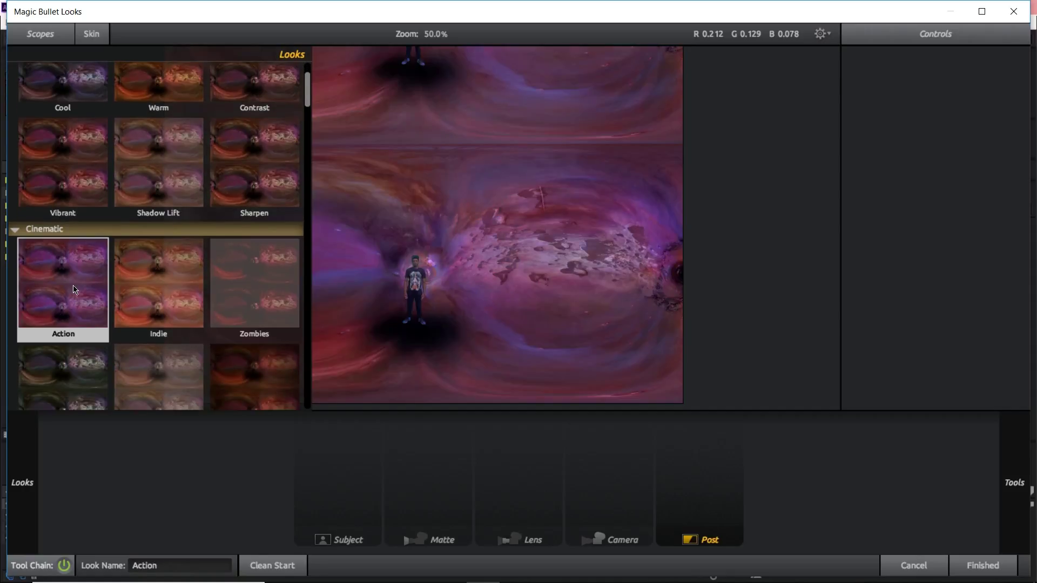
scroll(75, 290, down, 2)
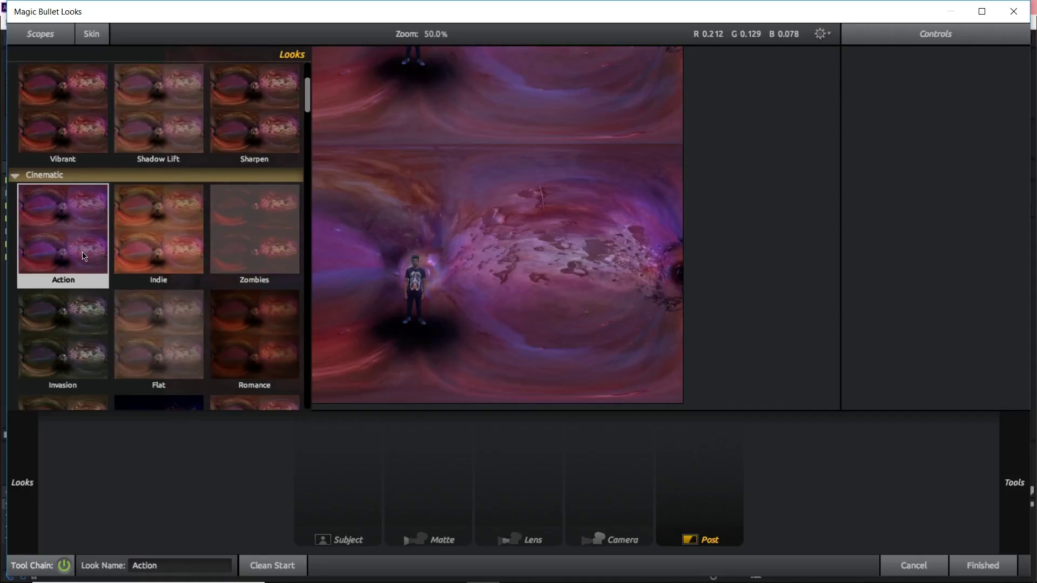
double_click(85, 256)
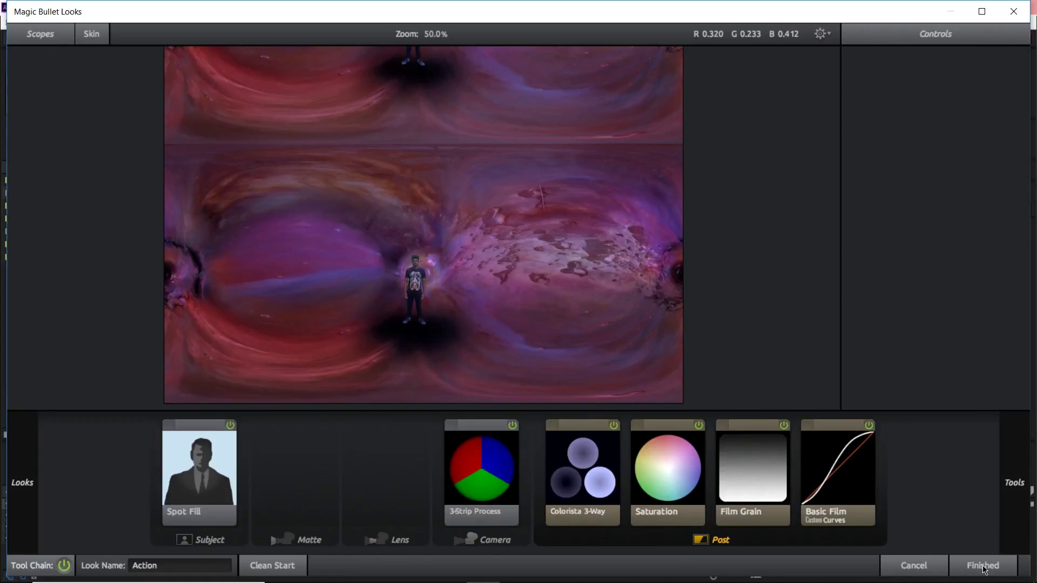
click(981, 565)
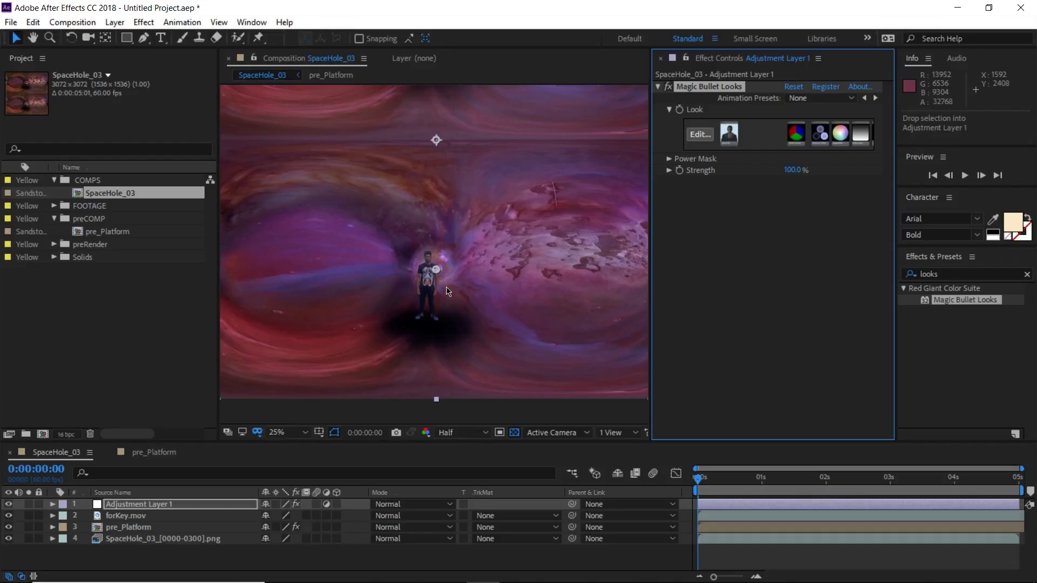
- Set the composition preview resolution to Full
scroll(448, 291, up, 2)
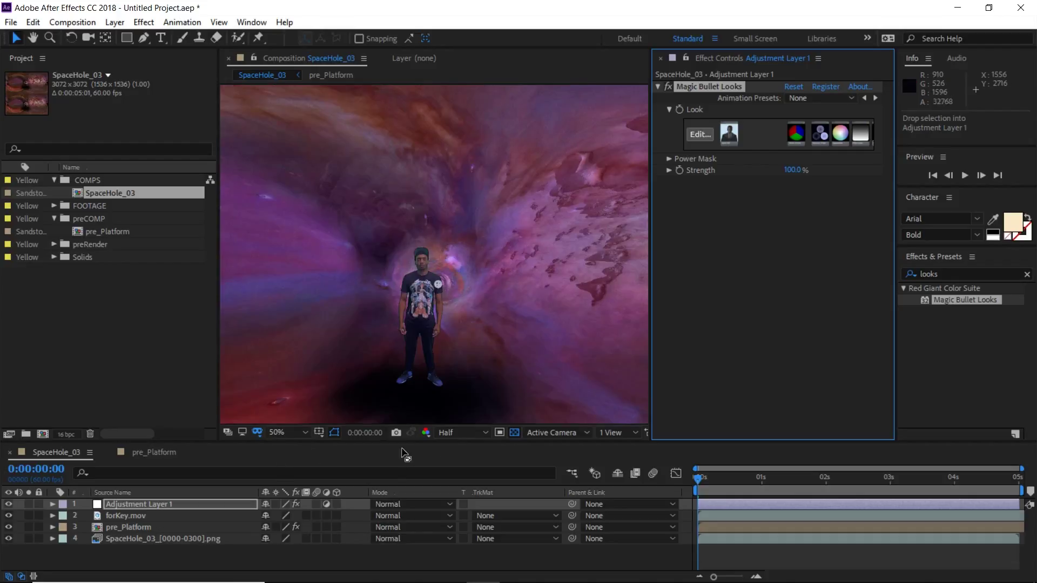
click(448, 433)
click(453, 462)
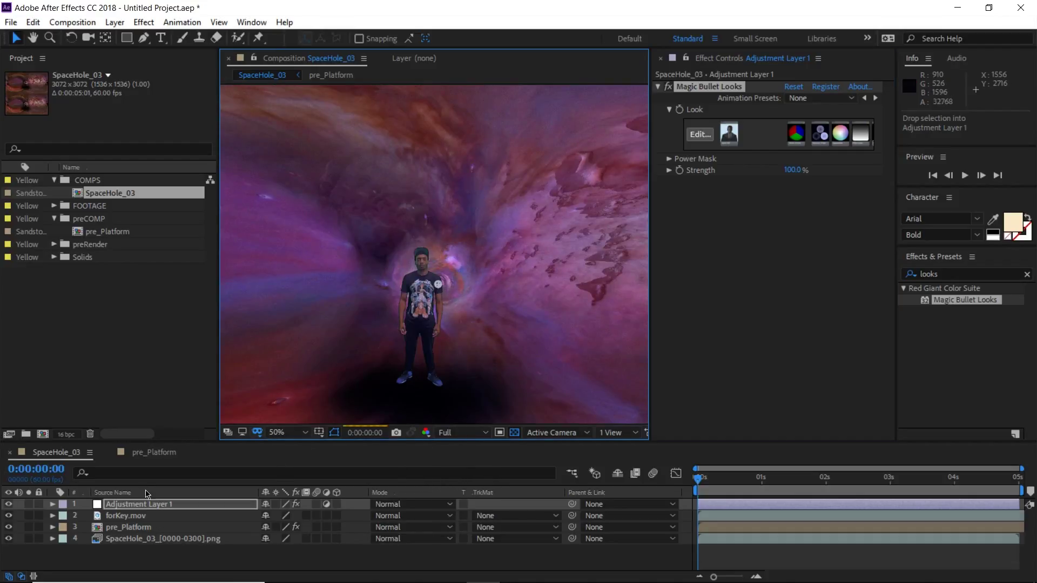
- Set Adjustment Layer 1's Opacity to 75%
click(151, 506)
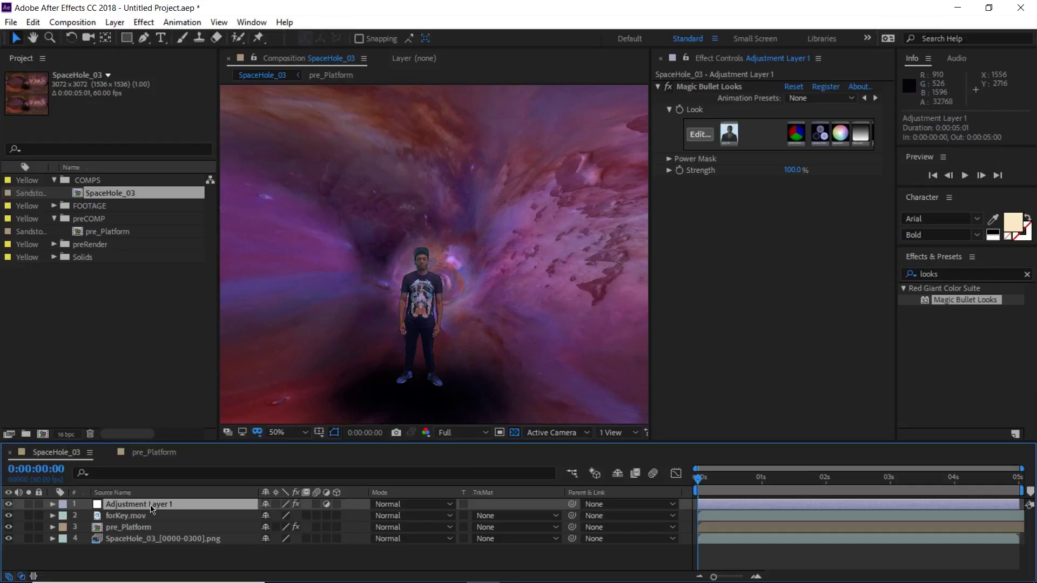
key(t)
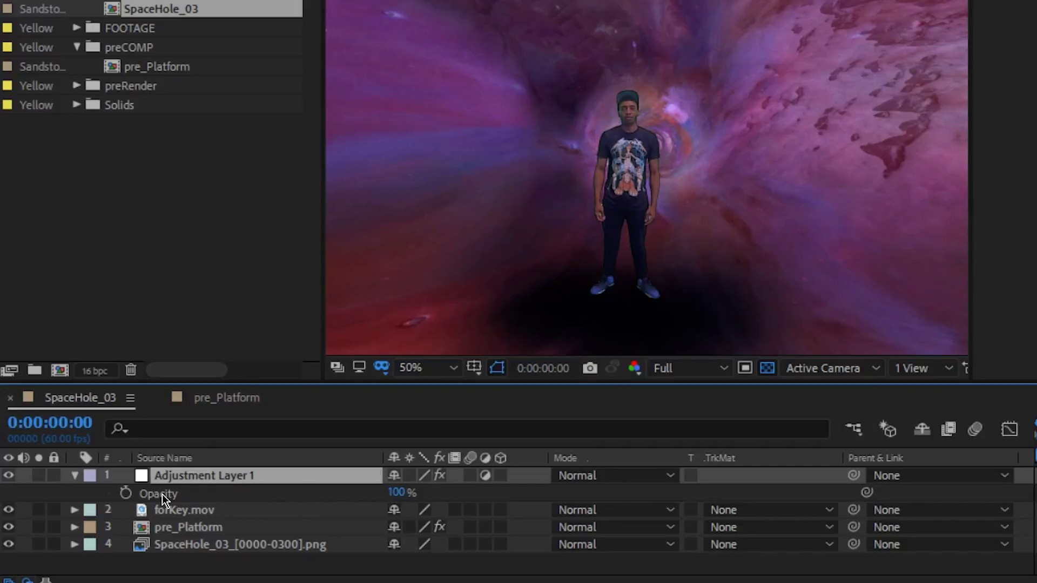
click(164, 496)
click(396, 493)
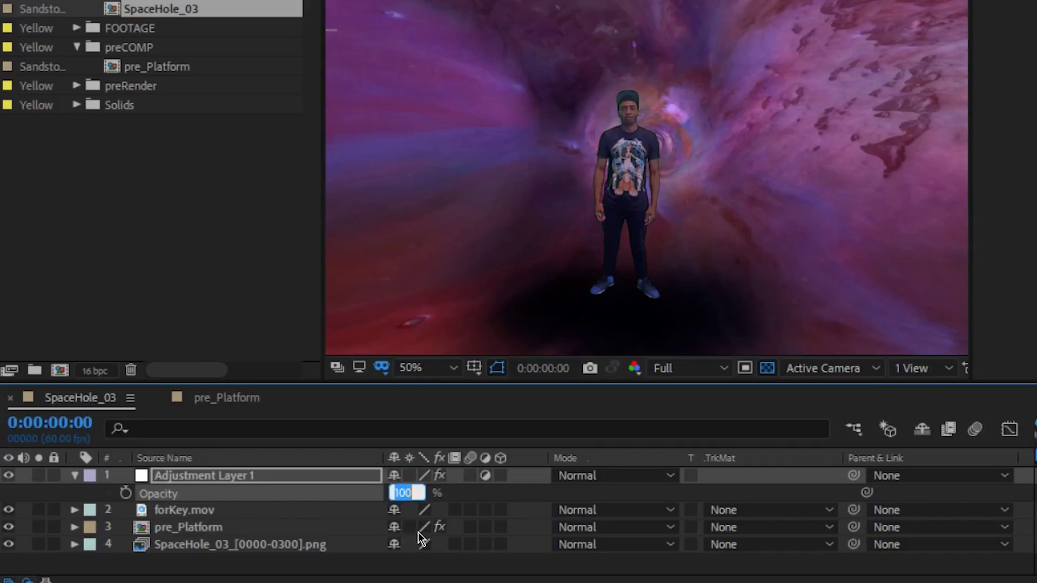
key(Return)
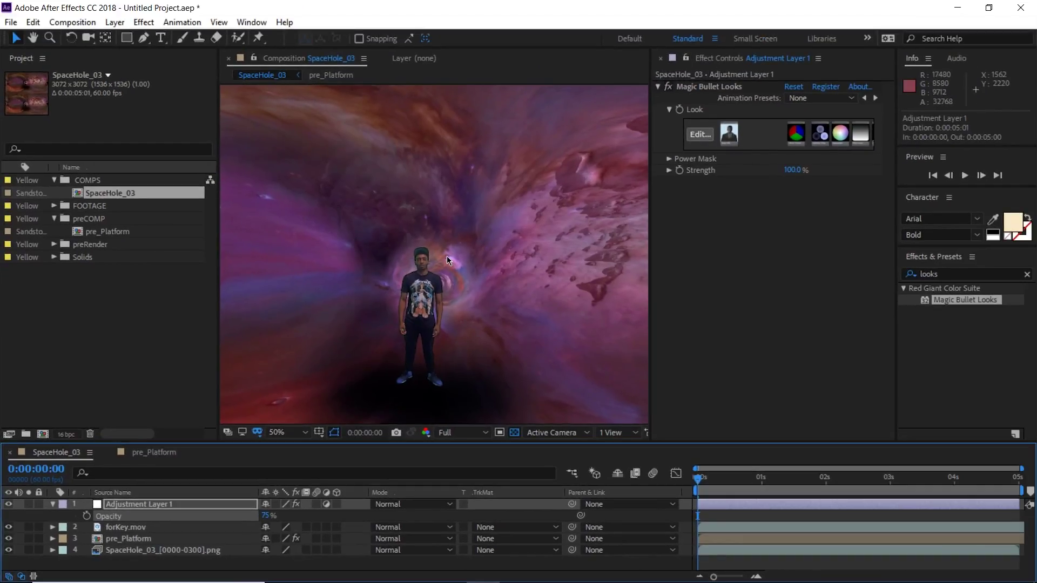
- Zoom the viewer in and pan to the dancer's upper body
scroll(668, 97, up, 2)
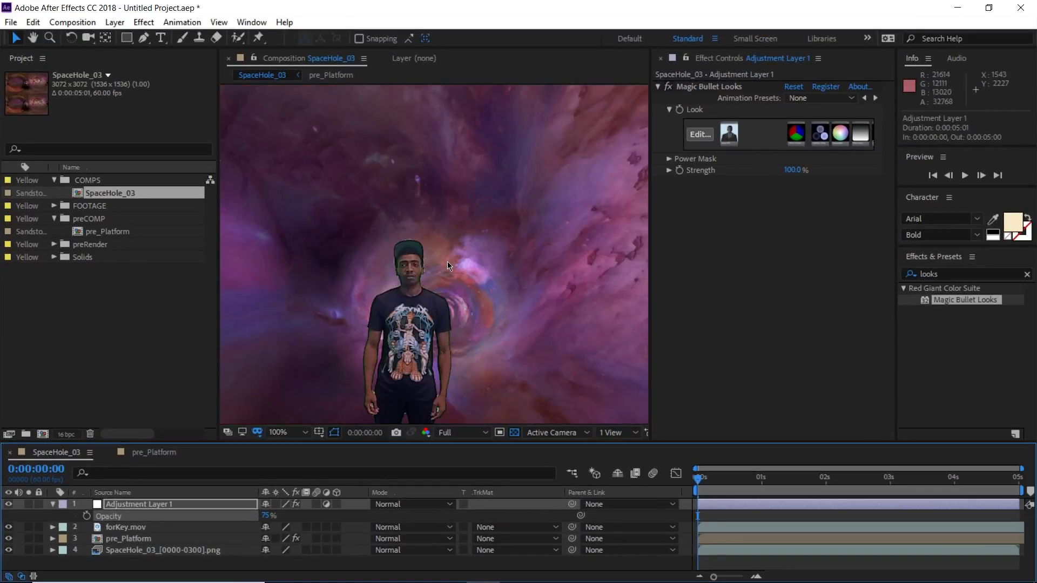
scroll(448, 261, up, 2)
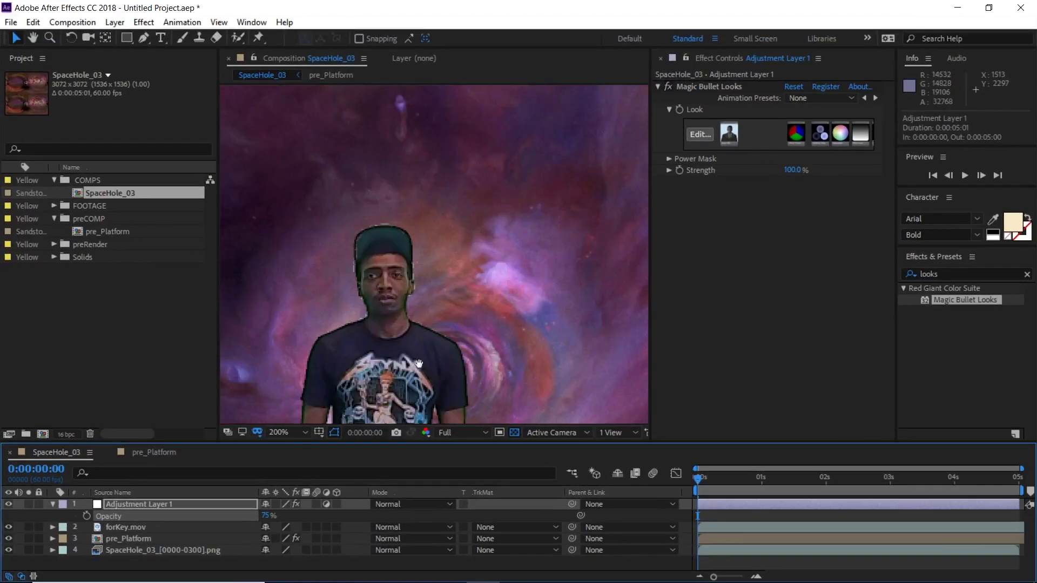
drag(419, 363, 489, 205)
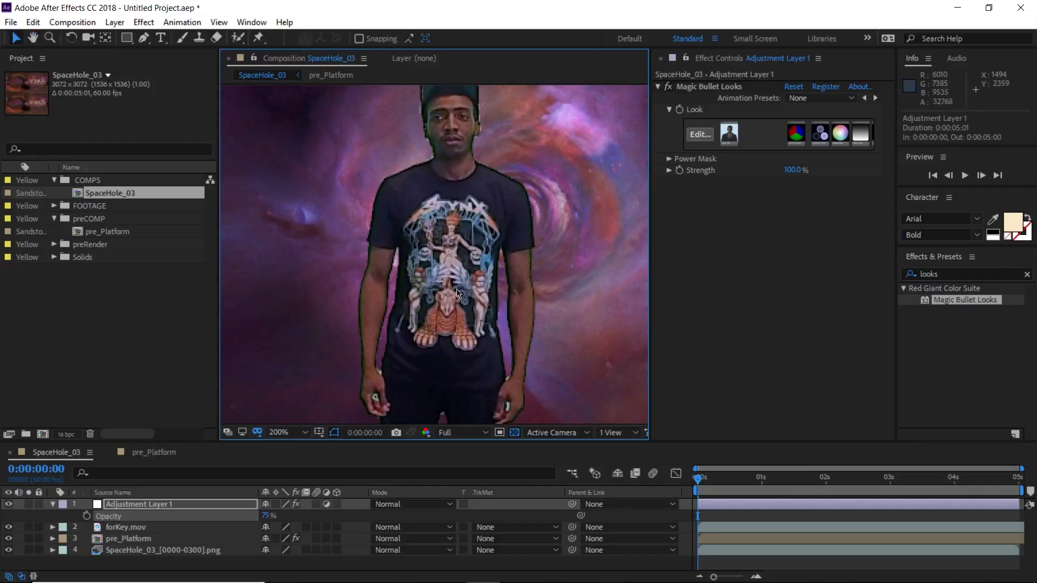
- Apply the Simple Choker effect to the forKey.mov dancer layer
click(127, 529)
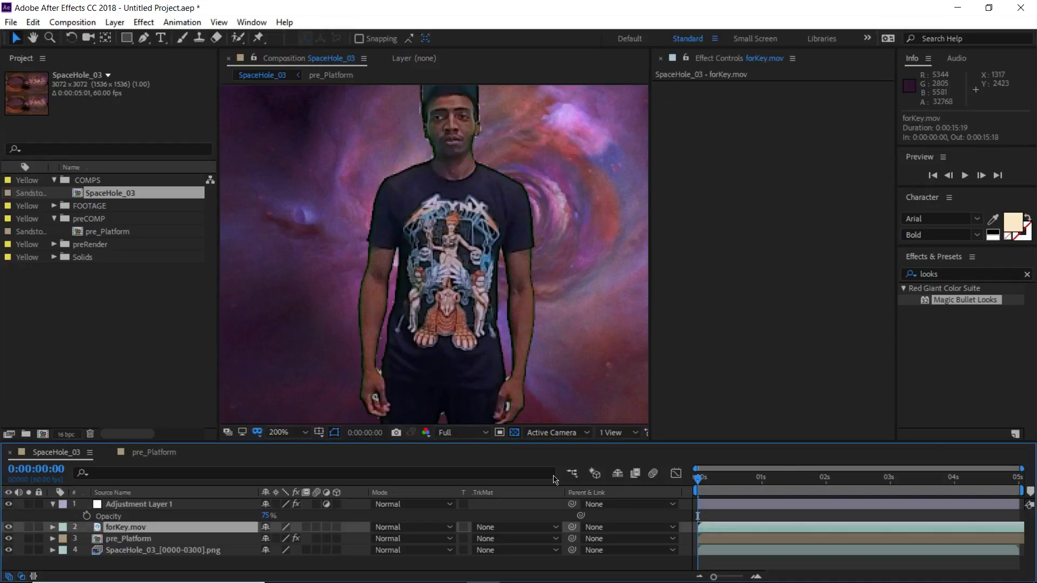
click(1028, 276)
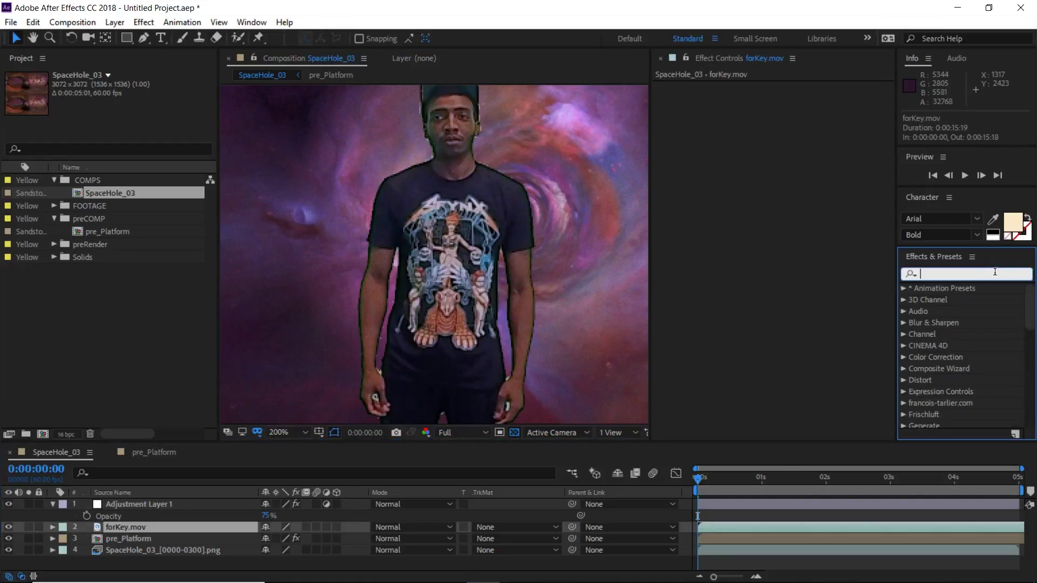
text(choke)
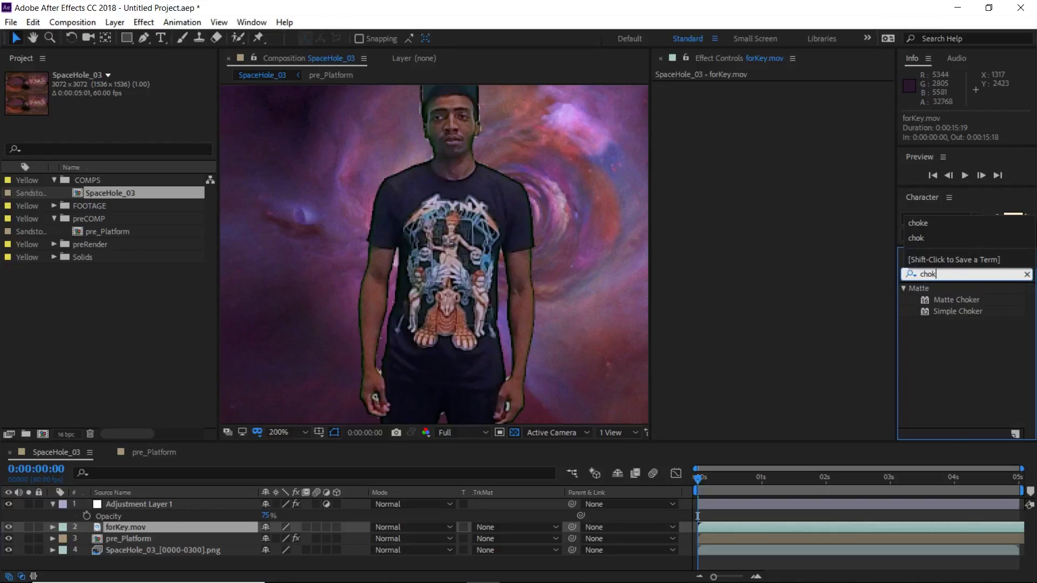
click(999, 385)
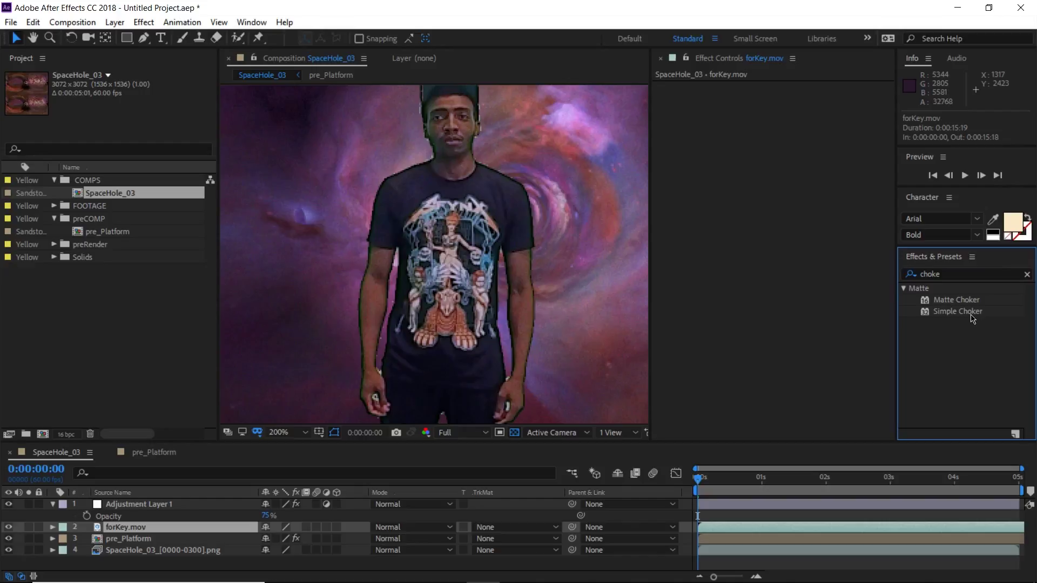
drag(971, 318, 775, 232)
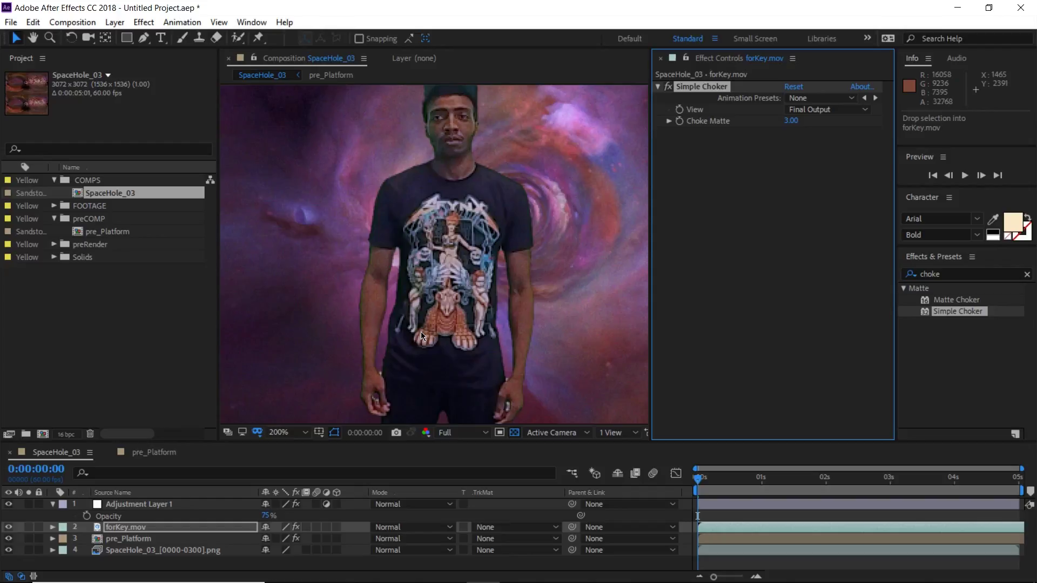
- Orbit the view around the Cinema 4D stage model
scroll(456, 243, down, 2)
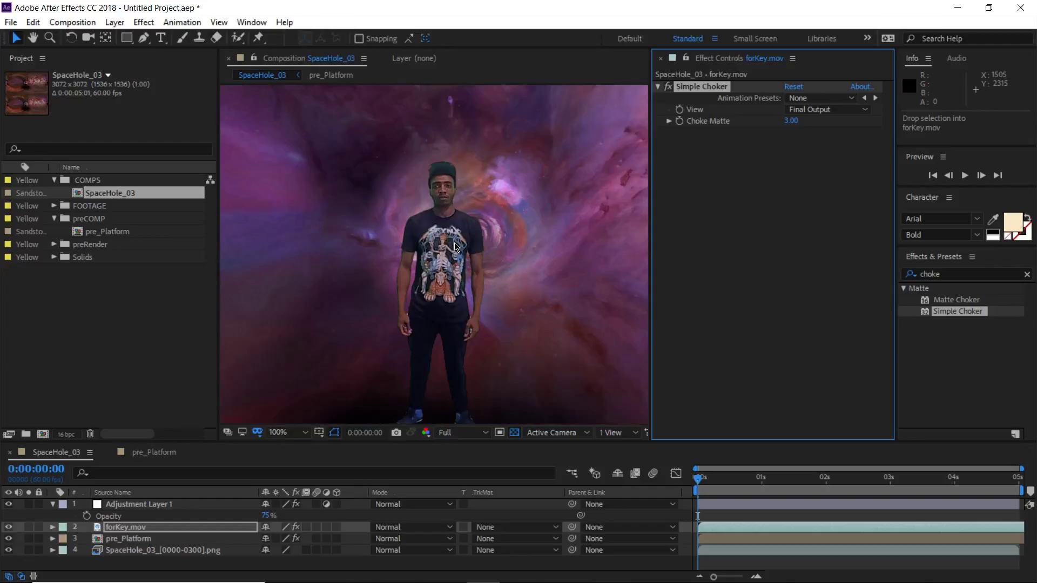
scroll(456, 247, down, 2)
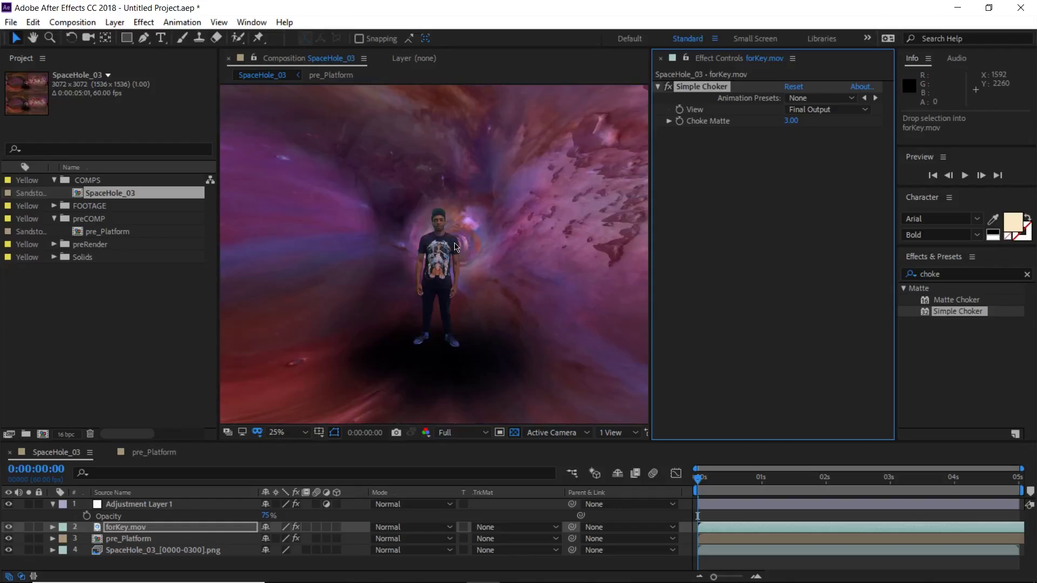
scroll(456, 247, down, 1)
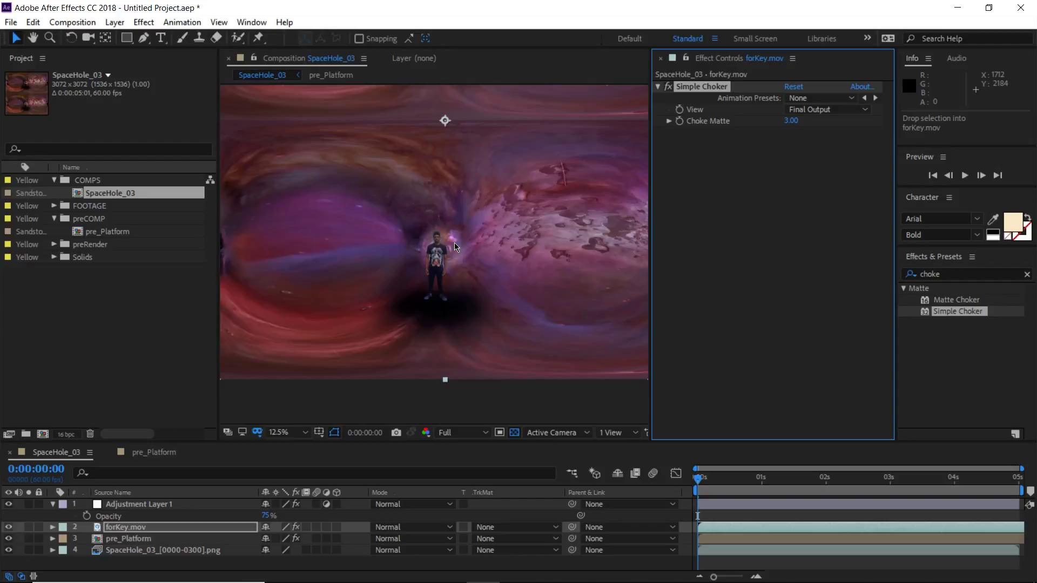
scroll(454, 242, up, 1)
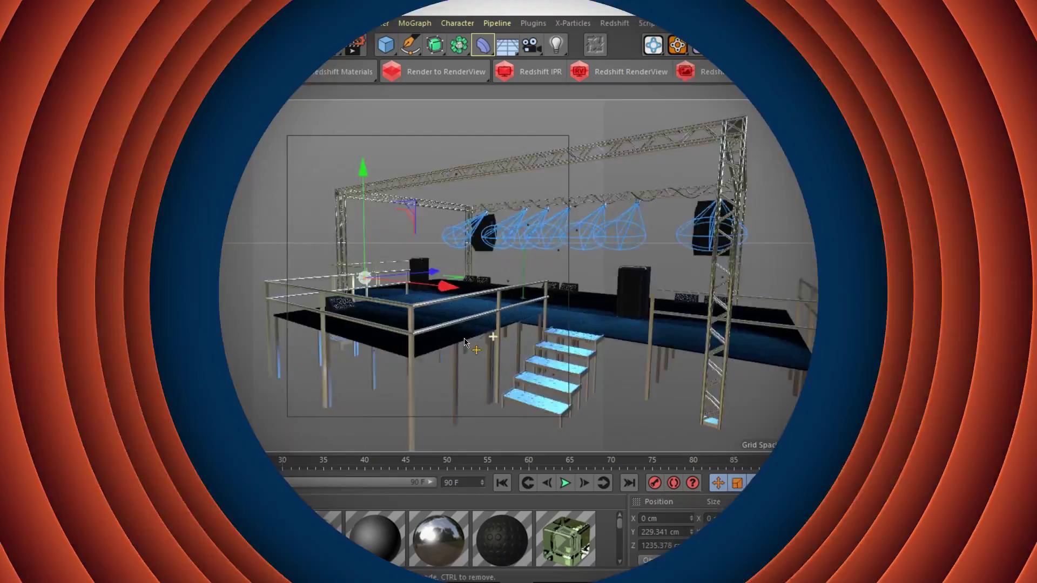
drag(465, 341, 627, 297)
- Build the male character from a dark head, legs, arms and torso, then apply Samba Dancing
key(alt+Tab)
scroll(655, 304, down, 2)
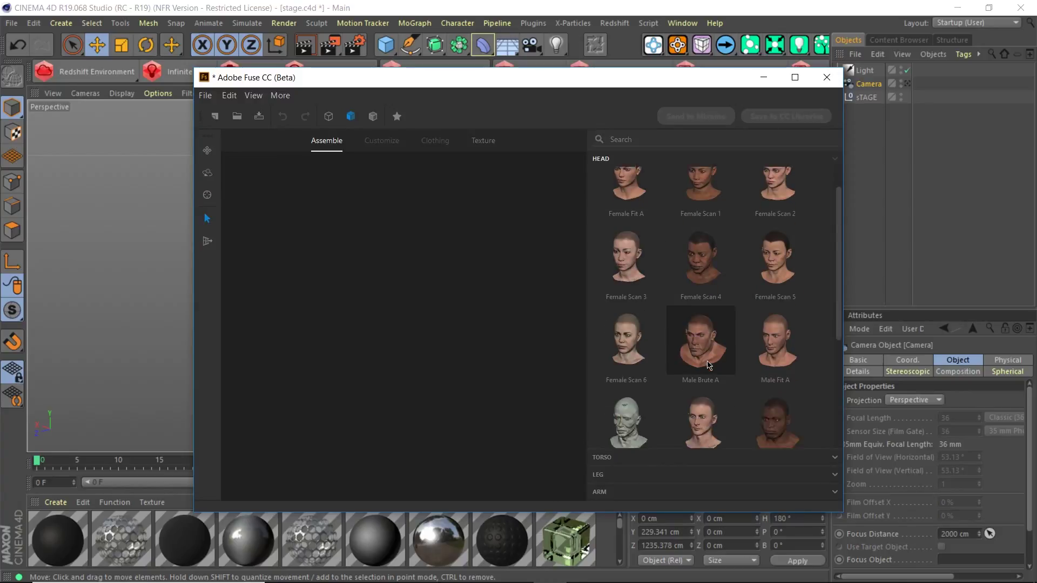
click(770, 330)
click(795, 76)
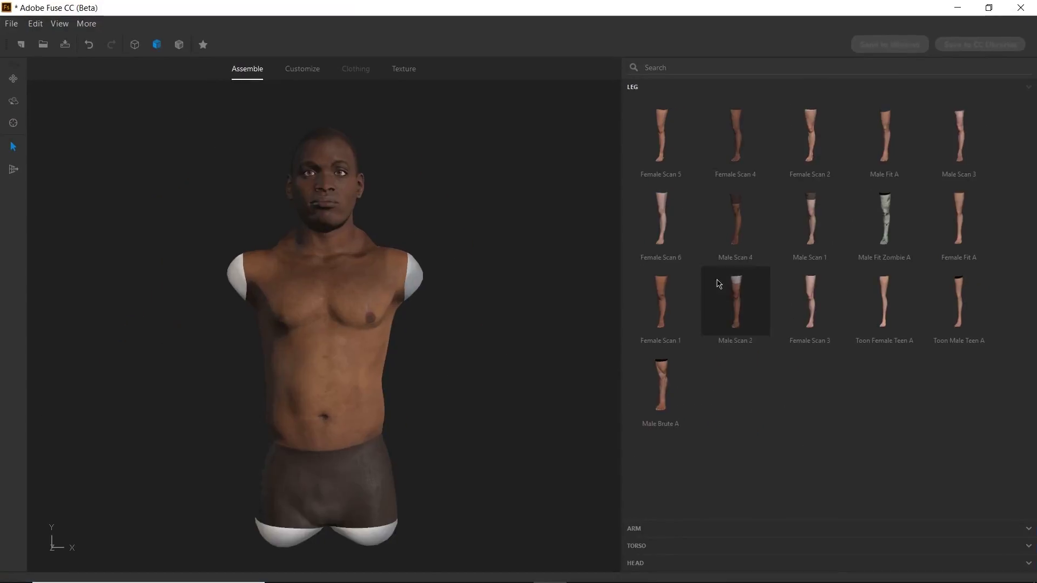
click(736, 219)
click(736, 135)
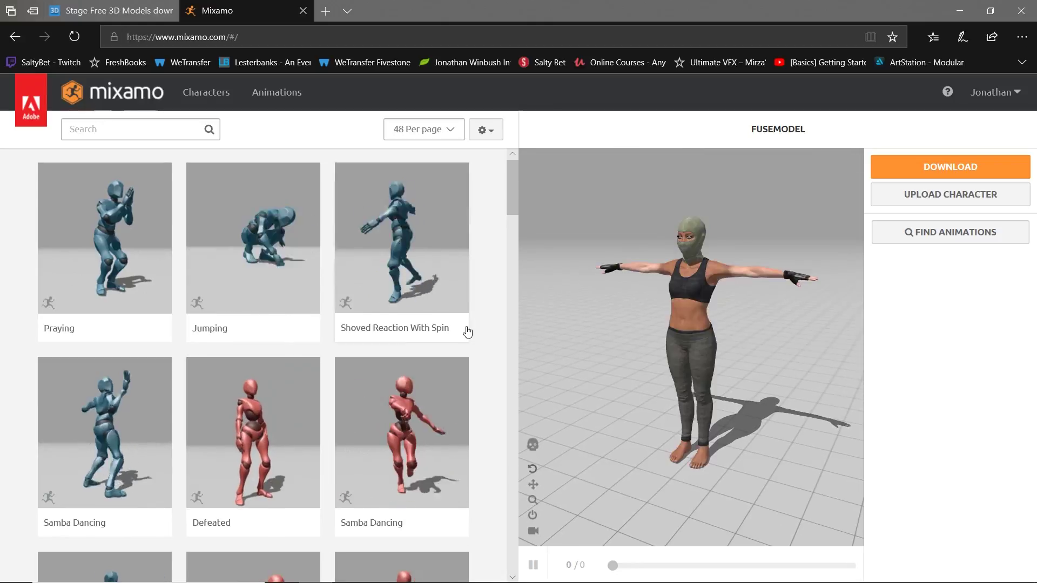
click(136, 437)
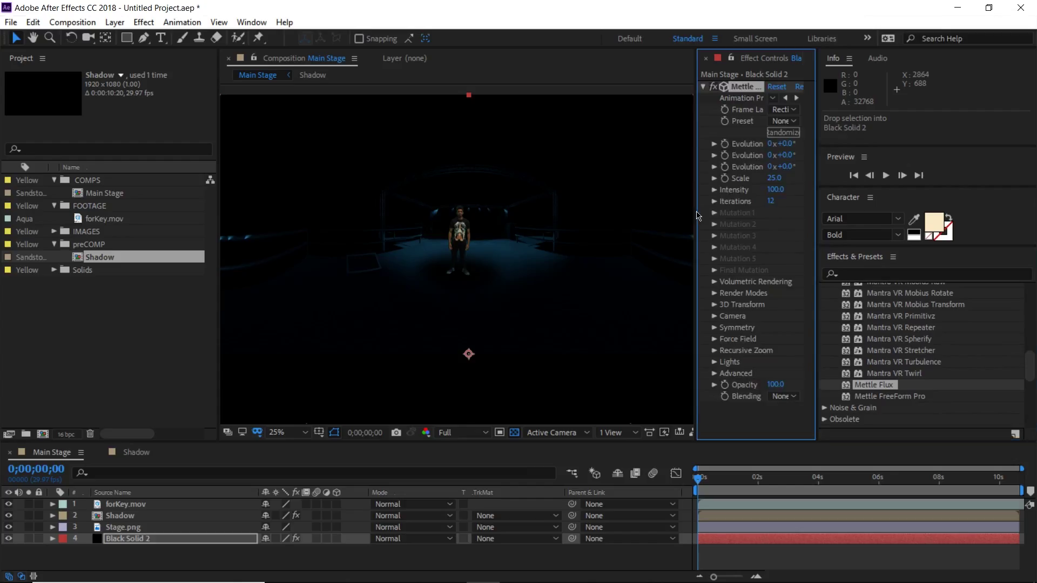
- Set the Flux preset to Nebula and add Black Solid 2 as the bottom layer
click(748, 122)
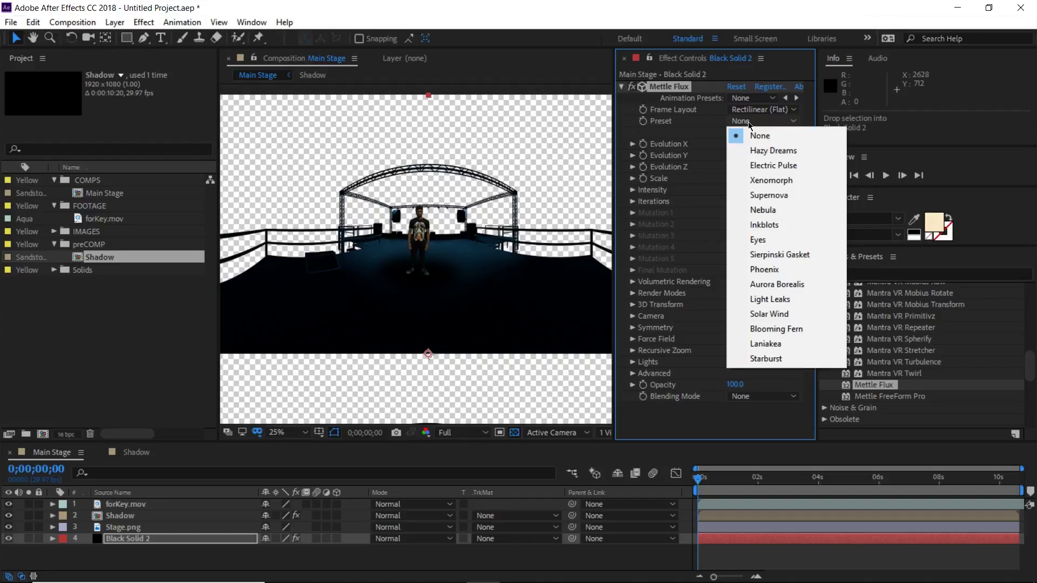
click(751, 210)
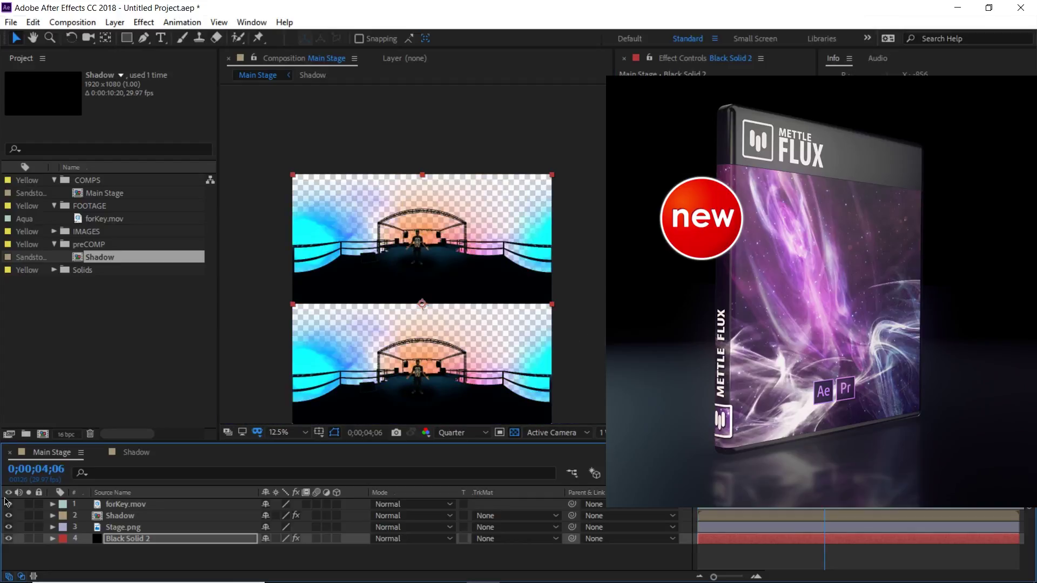
click(54, 269)
drag(108, 296, 173, 551)
- Lower VR Glow's Luma Threshold to 0.37
key(period)
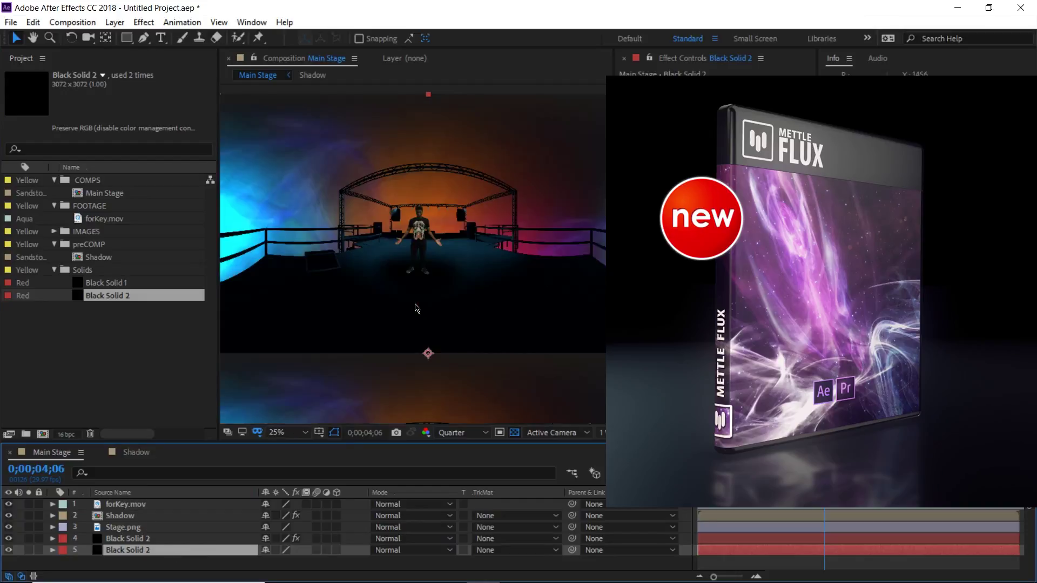
right_click(123, 564)
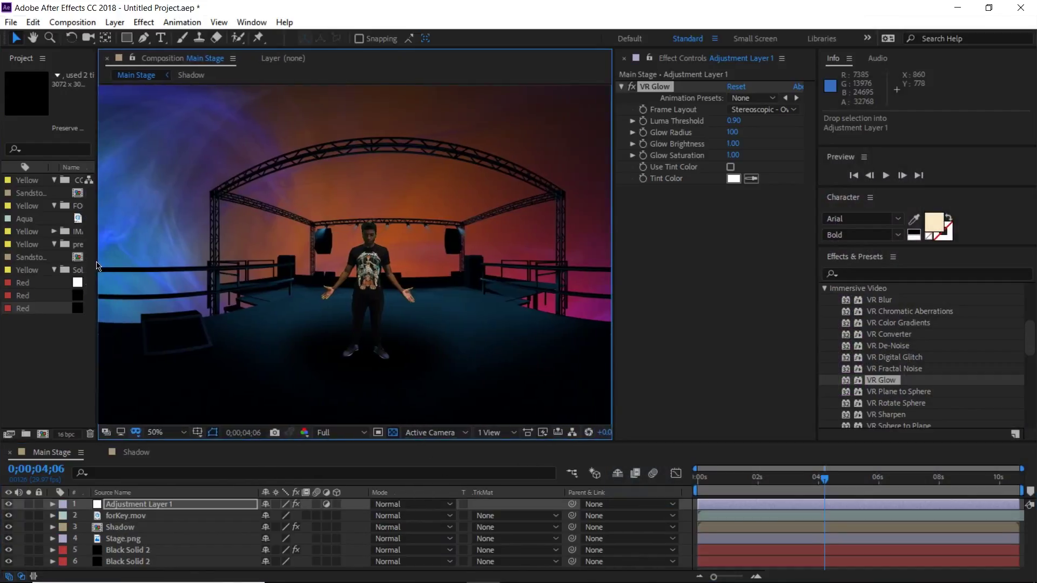
drag(733, 120, 697, 121)
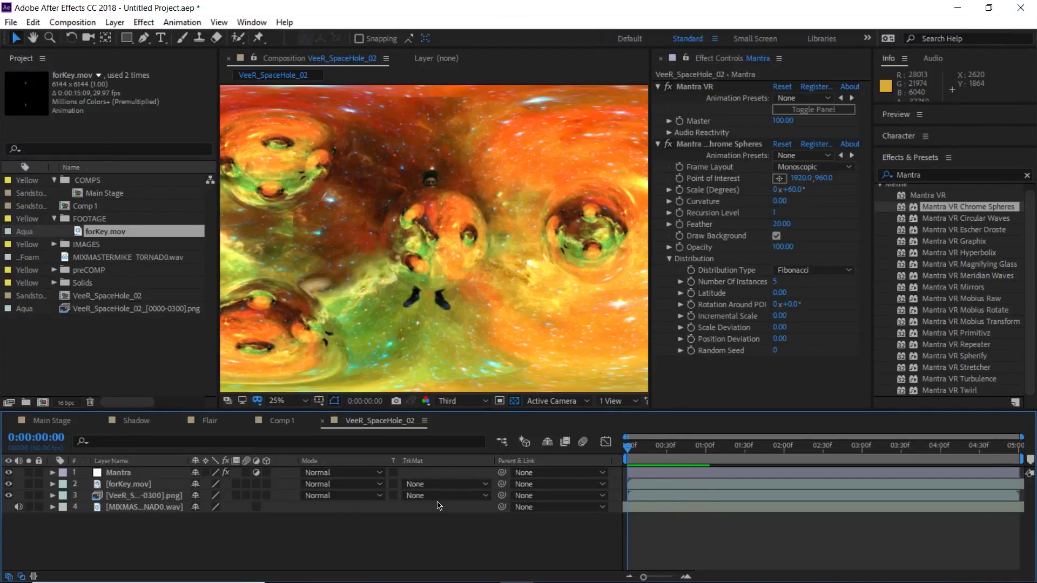
- Deselect the layers and play a preview of the Main Stage composition
click(439, 506)
click(548, 558)
key(space)
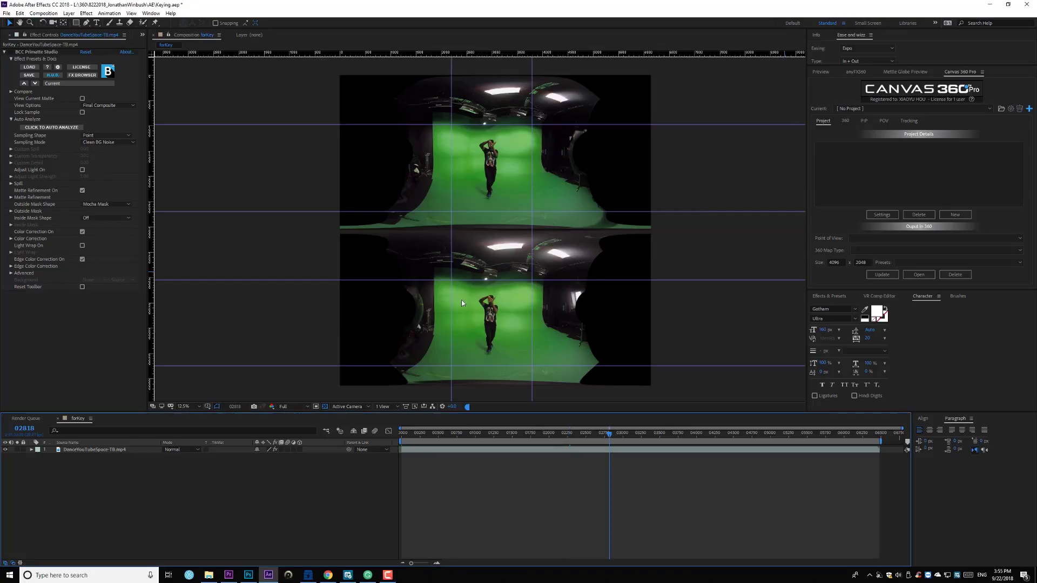
- Key the green backdrop with Primatte Studio, view Matte Status, and set Sampling Mode to Spill-
click(11, 52)
click(519, 299)
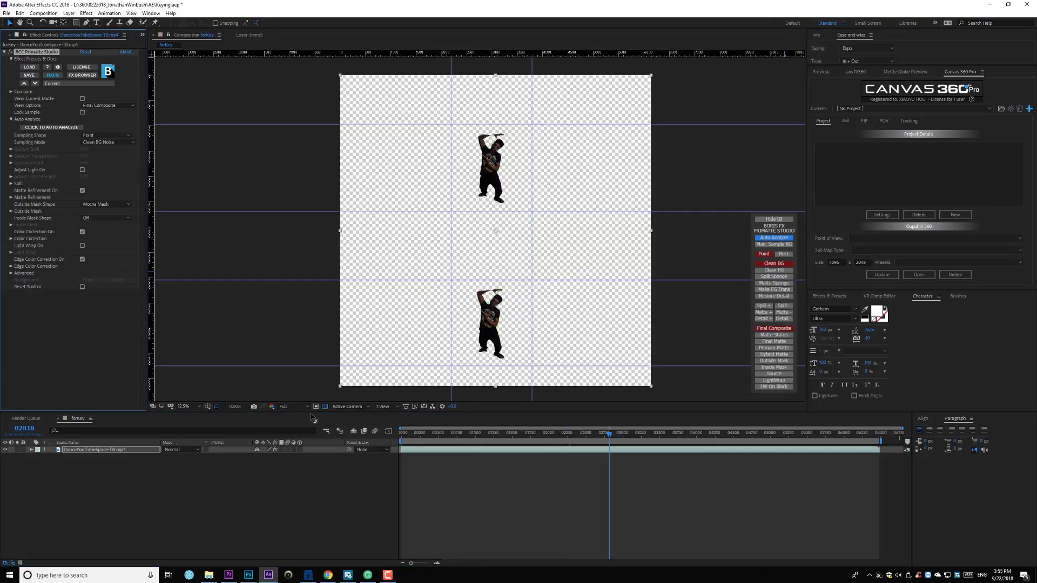
click(580, 434)
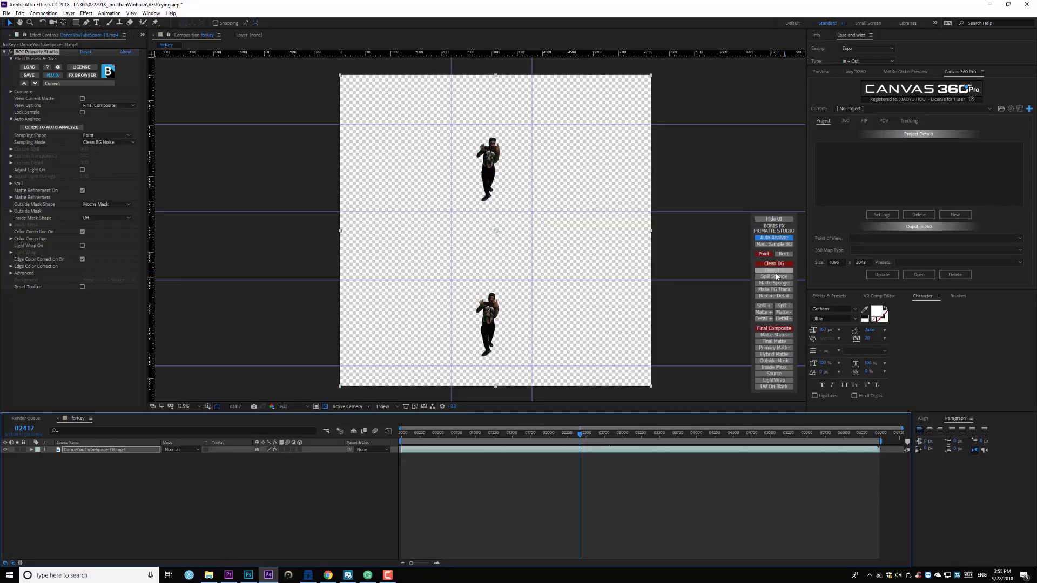
click(777, 335)
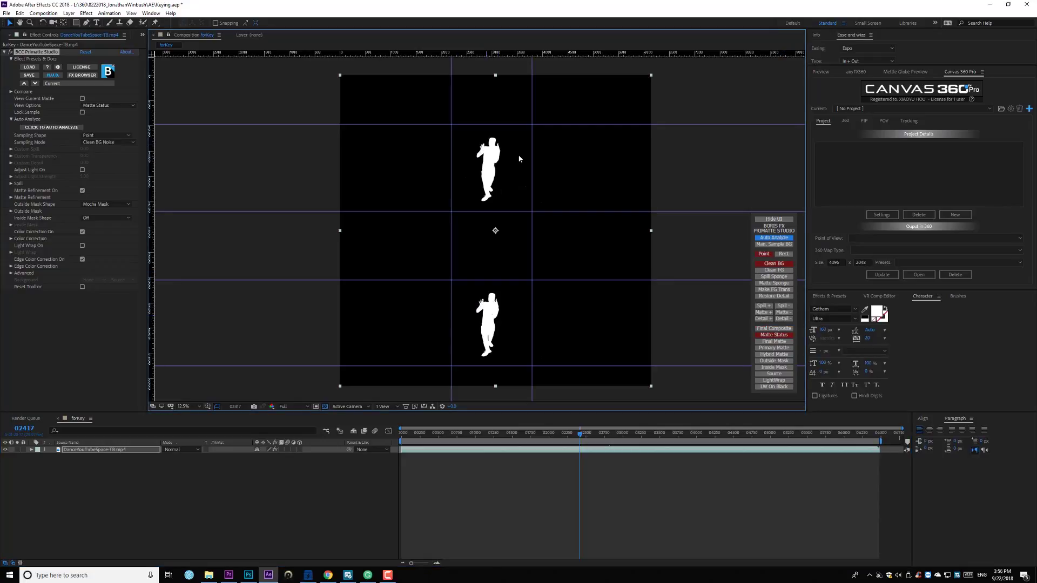
scroll(518, 157, up, 4)
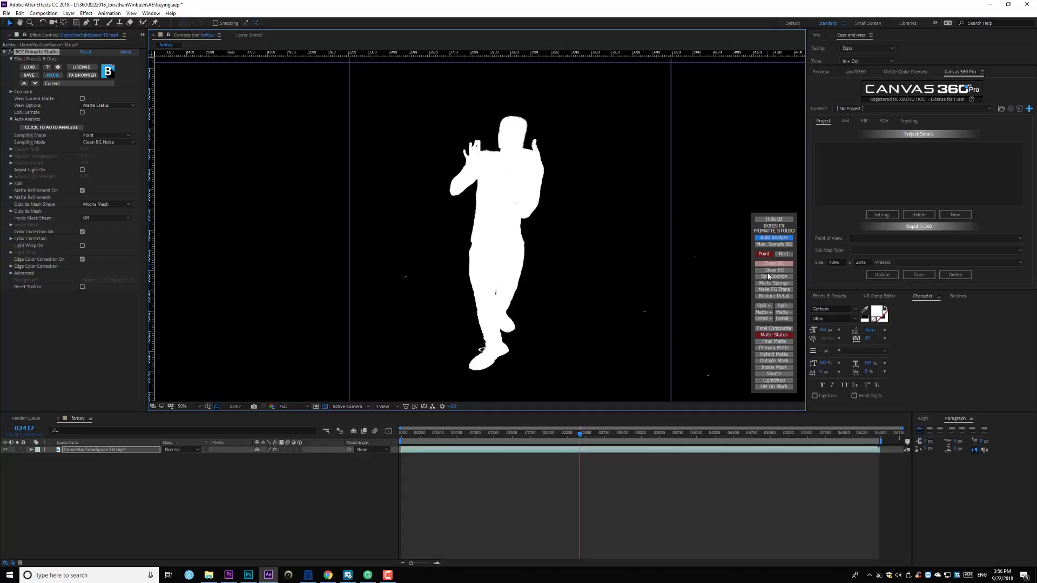
click(783, 306)
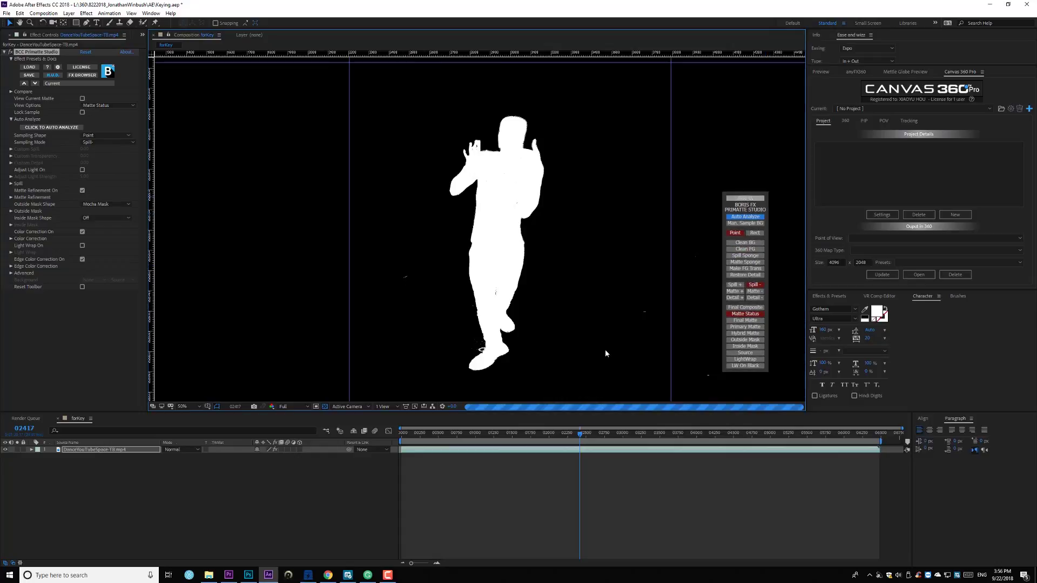
scroll(581, 296, down, 3)
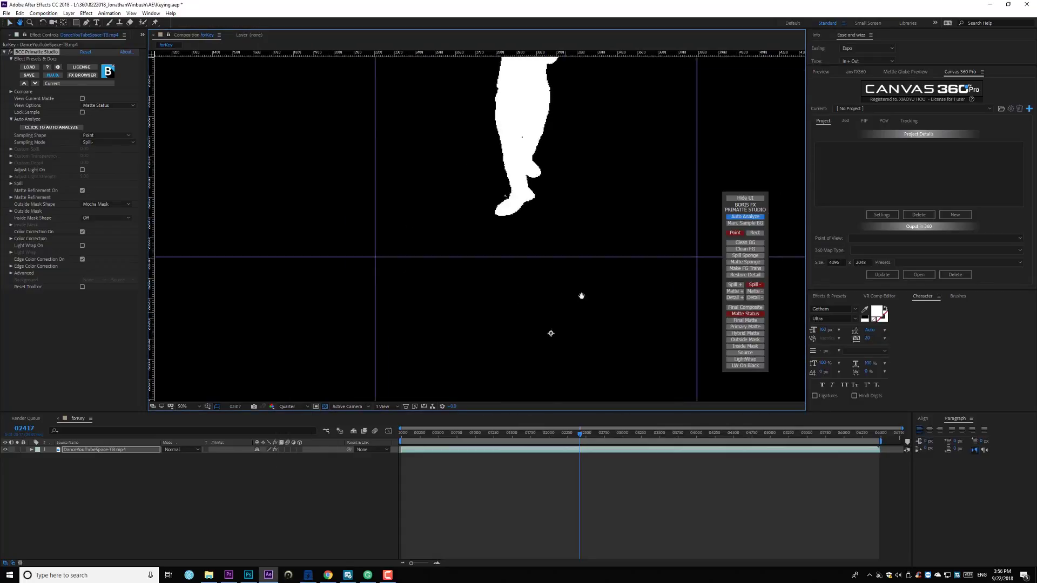